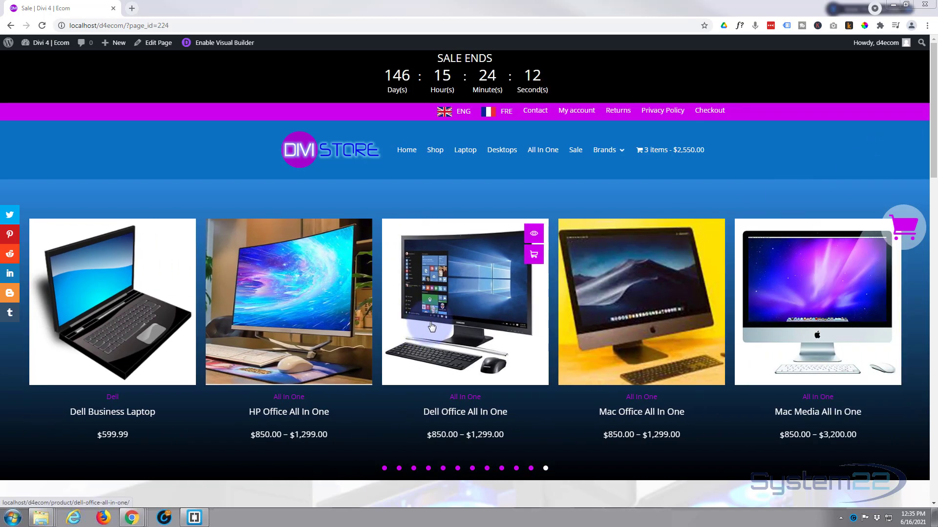
Preview the Dell Office All In One quick view, then enable the Visual Builder on the Sale page.
{"action": "left_click", "coordinate": [534, 236]}
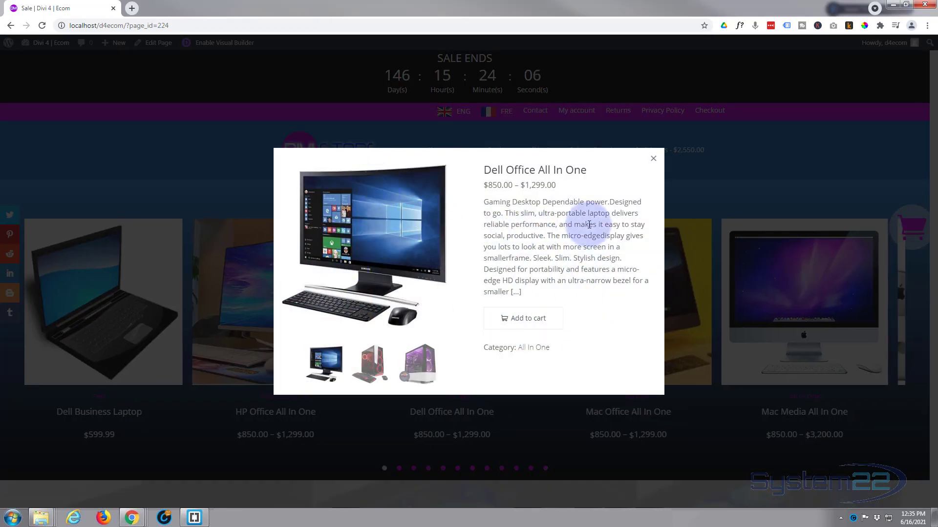
{"action": "left_click", "coordinate": [654, 159]}
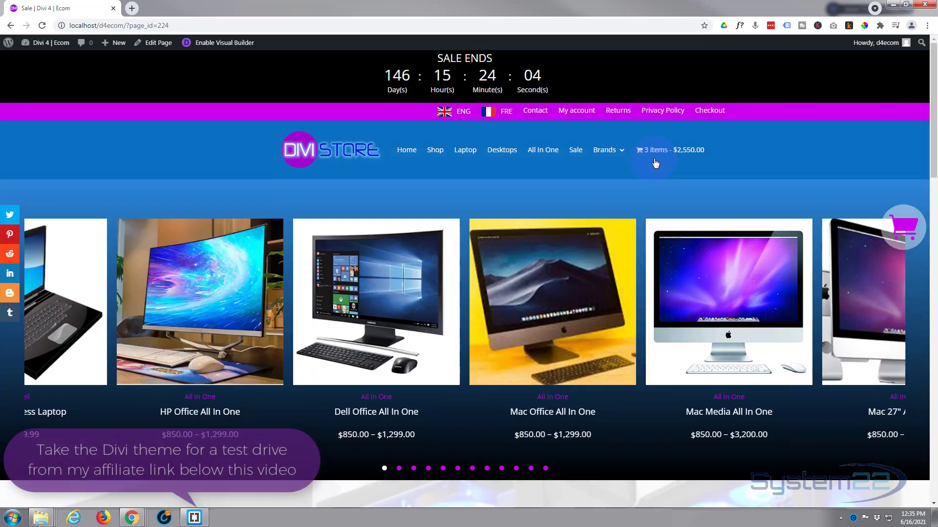
{"action": "mouse_move", "coordinate": [442, 258]}
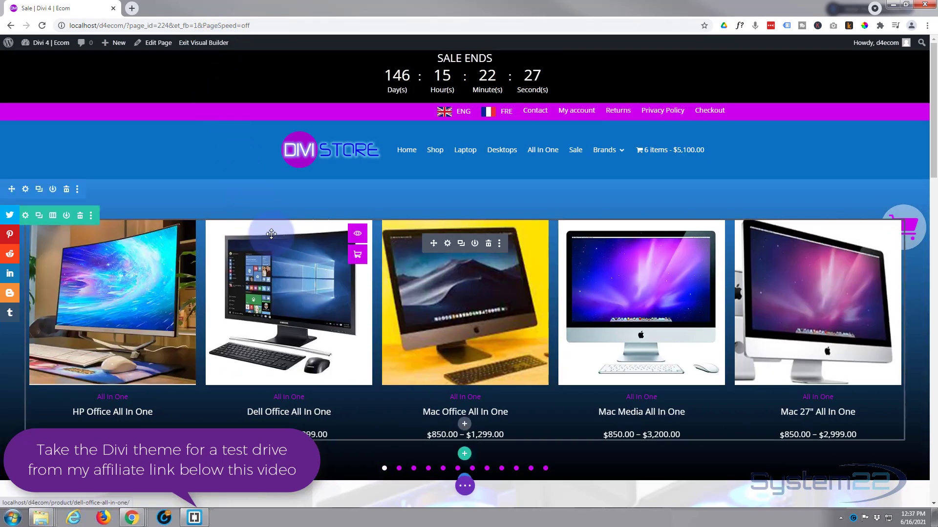
Add a new Regular section below the existing product carousel.
{"action": "scroll", "coordinate": [271, 235], "scroll_direction": "down", "scroll_amount": 4}
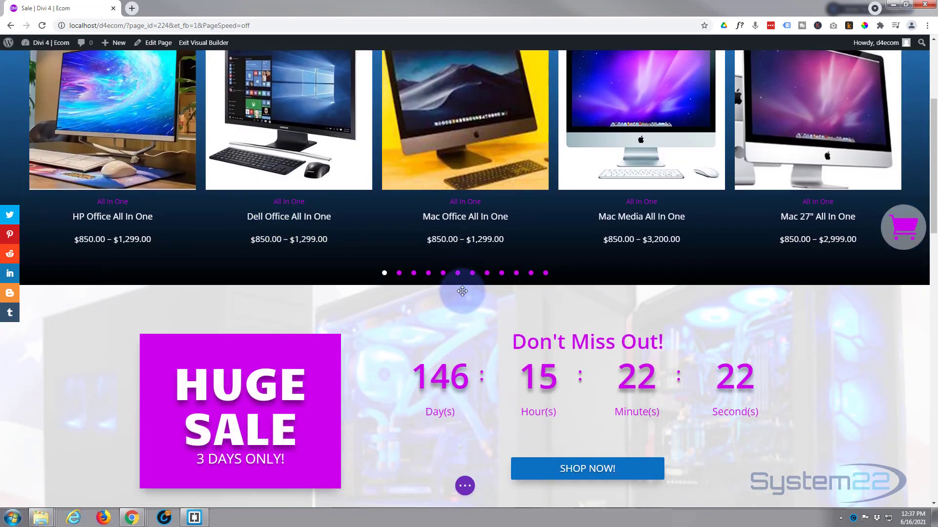
{"action": "left_click", "coordinate": [464, 285]}
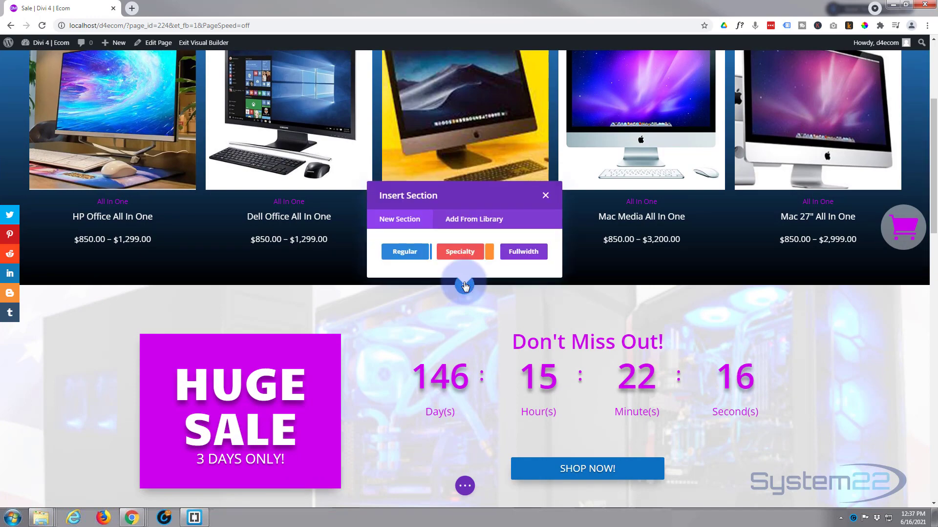
{"action": "left_click", "coordinate": [410, 251]}
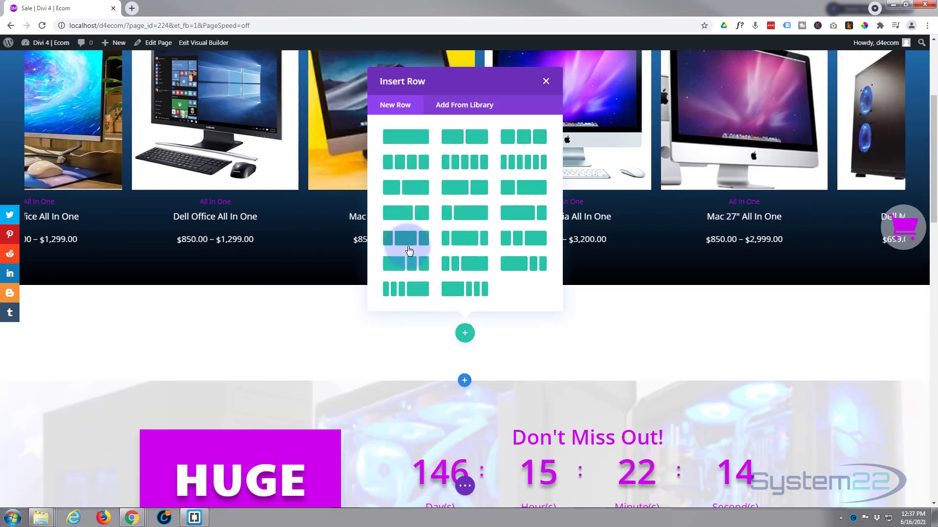
{"action": "scroll", "coordinate": [188, 210], "scroll_direction": "up", "scroll_amount": 3}
{"action": "scroll", "coordinate": [92, 190], "scroll_direction": "up", "scroll_amount": 1}
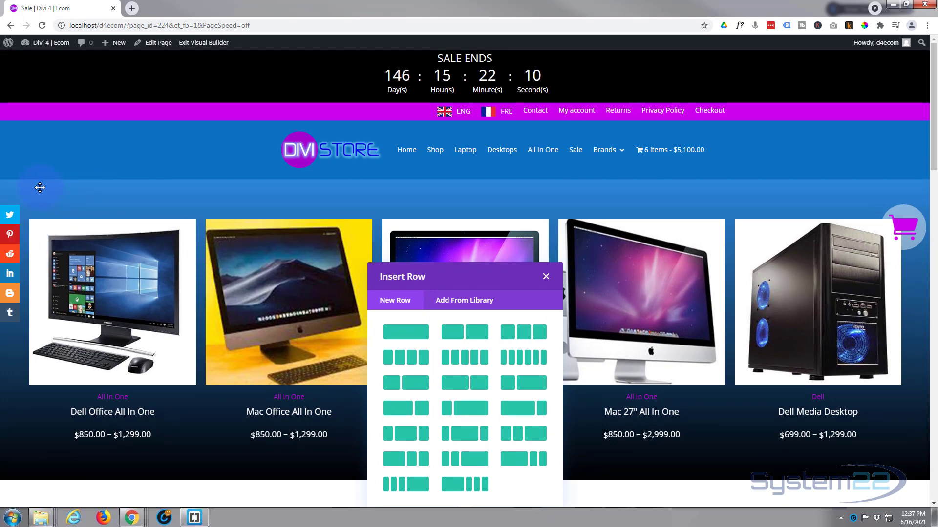
{"action": "left_click", "coordinate": [546, 277]}
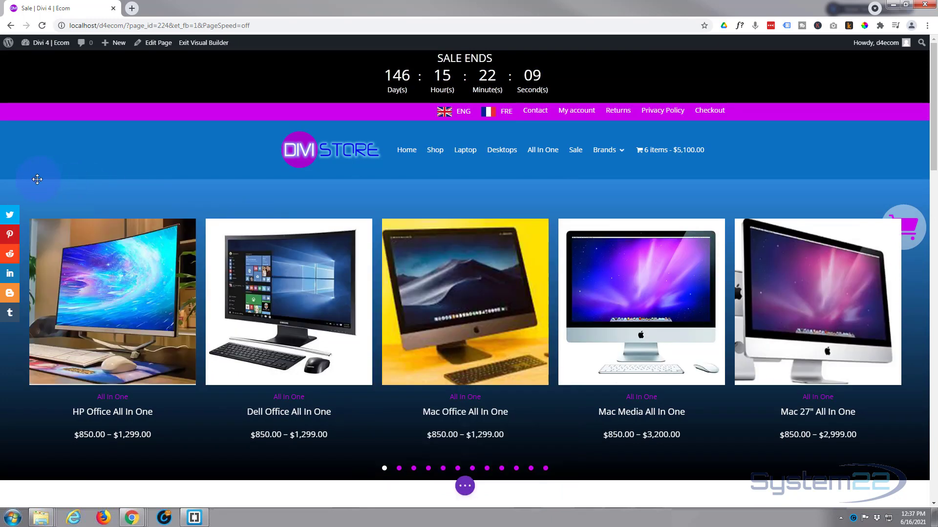
Delete the old product carousel section and add a one-column row to the new section.
{"action": "left_click", "coordinate": [67, 189]}
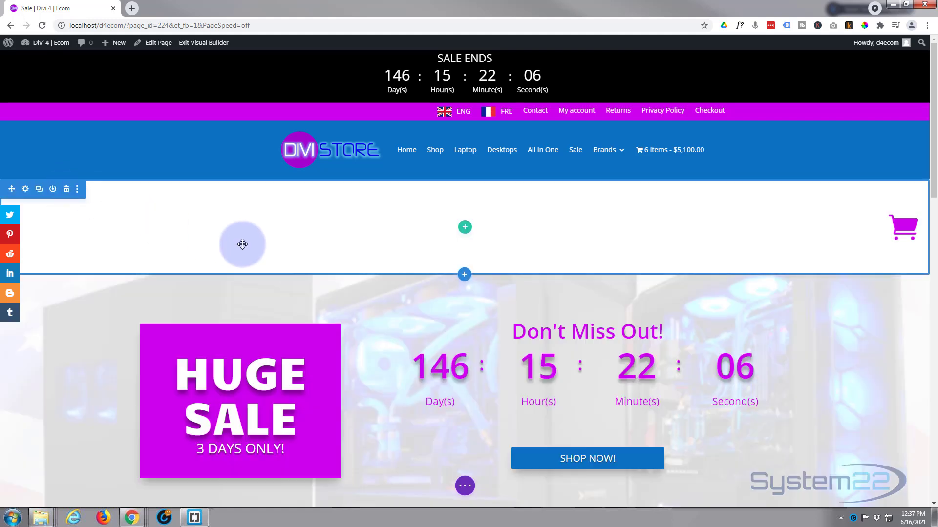
{"action": "left_click", "coordinate": [465, 228]}
{"action": "left_click", "coordinate": [404, 304]}
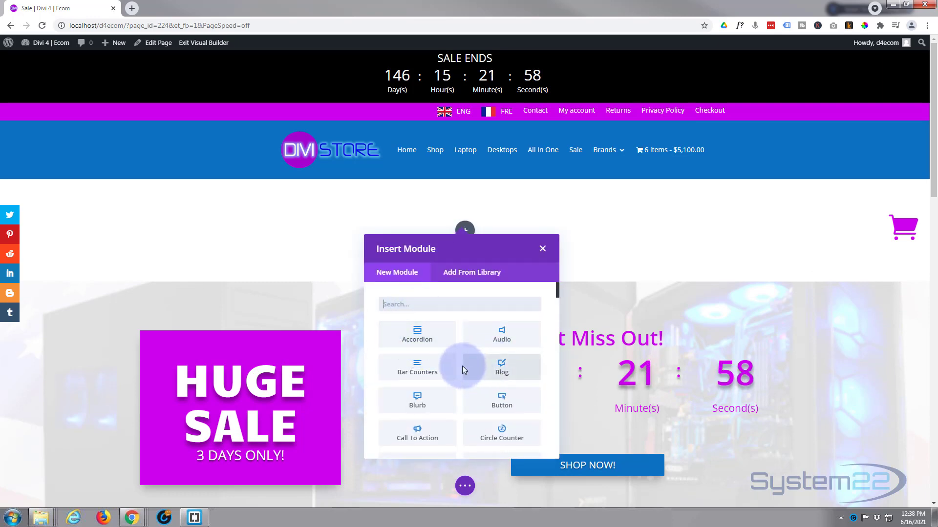
{"action": "scroll", "coordinate": [462, 366], "scroll_direction": "down", "scroll_amount": 2}
{"action": "scroll", "coordinate": [462, 365], "scroll_direction": "down", "scroll_amount": 5}
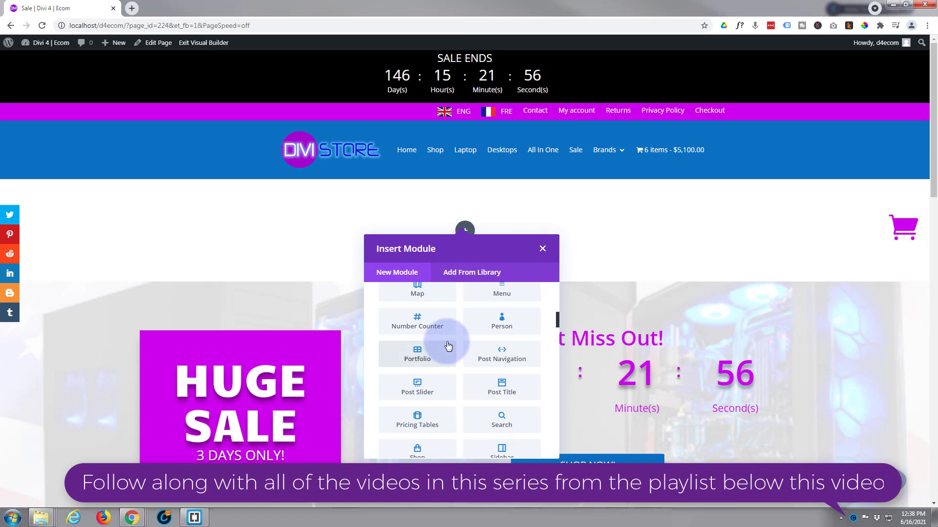
{"action": "scroll", "coordinate": [449, 345], "scroll_direction": "down", "scroll_amount": 4}
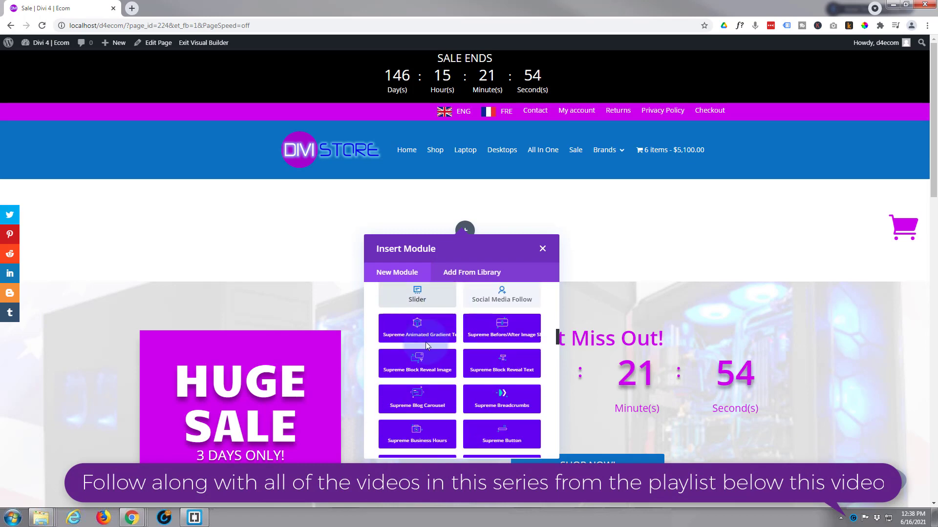
{"action": "scroll", "coordinate": [452, 364], "scroll_direction": "down", "scroll_amount": 3}
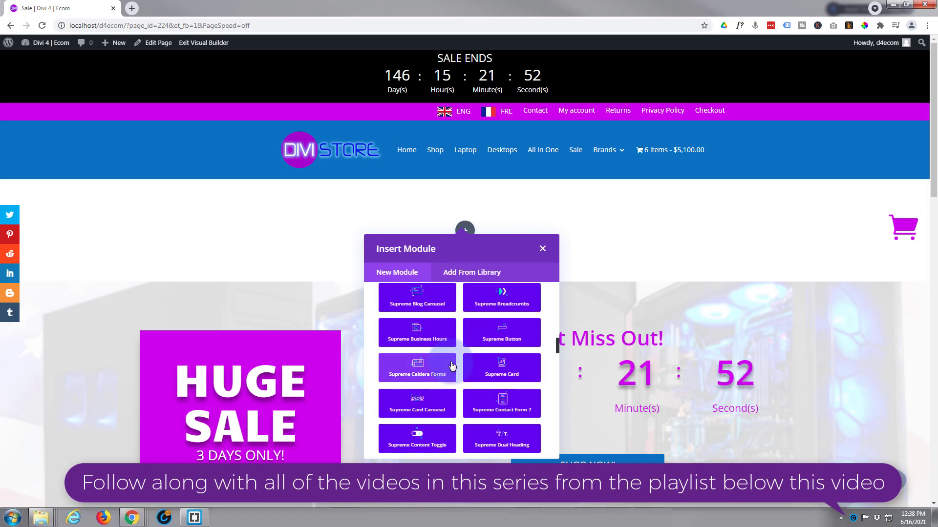
{"action": "scroll", "coordinate": [451, 365], "scroll_direction": "down", "scroll_amount": 5}
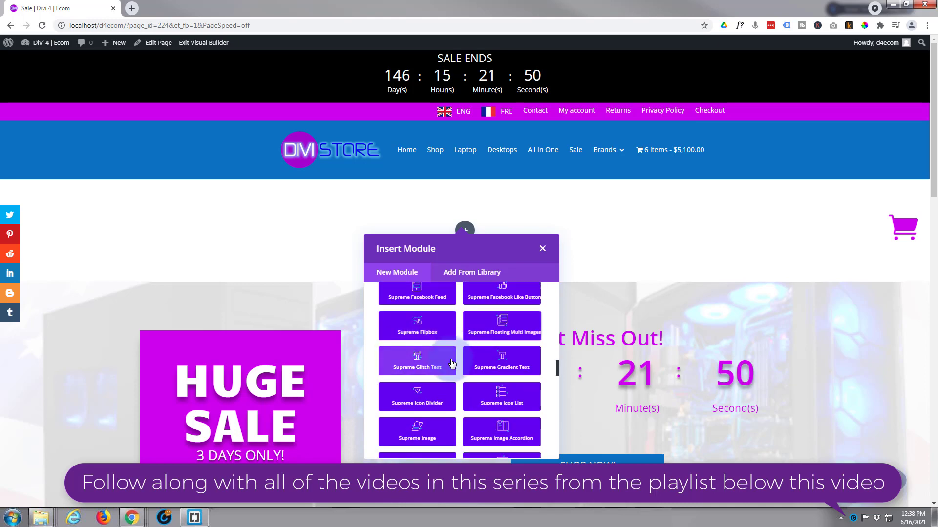
{"action": "scroll", "coordinate": [452, 362], "scroll_direction": "down", "scroll_amount": 6}
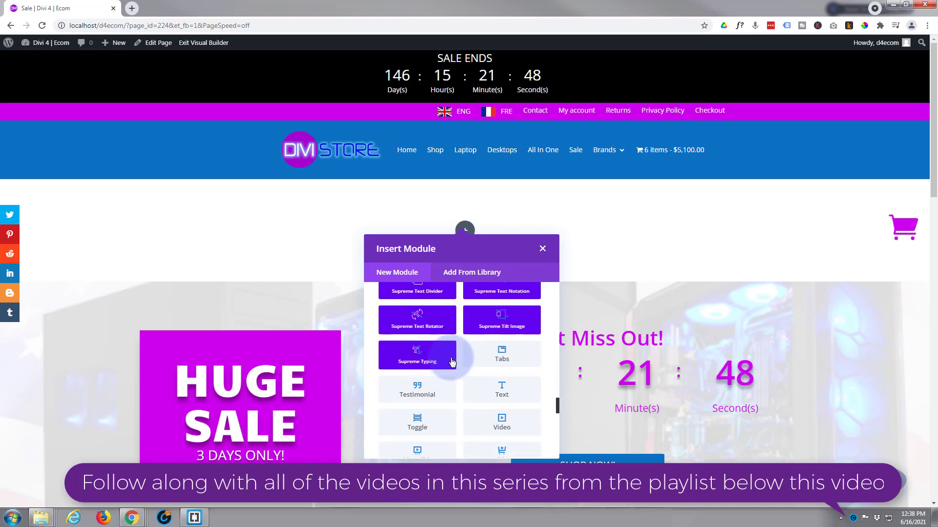
{"action": "scroll", "coordinate": [427, 349], "scroll_direction": "down", "scroll_amount": 1}
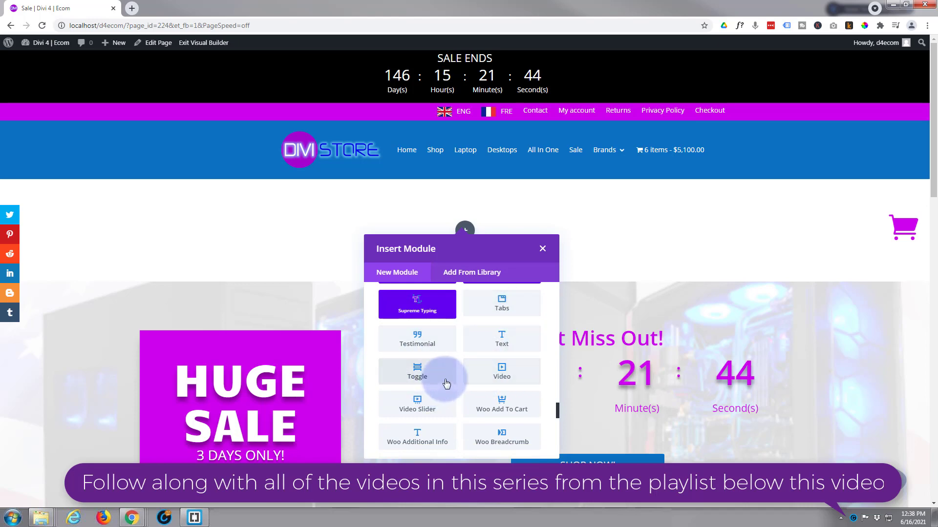
{"action": "scroll", "coordinate": [442, 378], "scroll_direction": "down", "scroll_amount": 2}
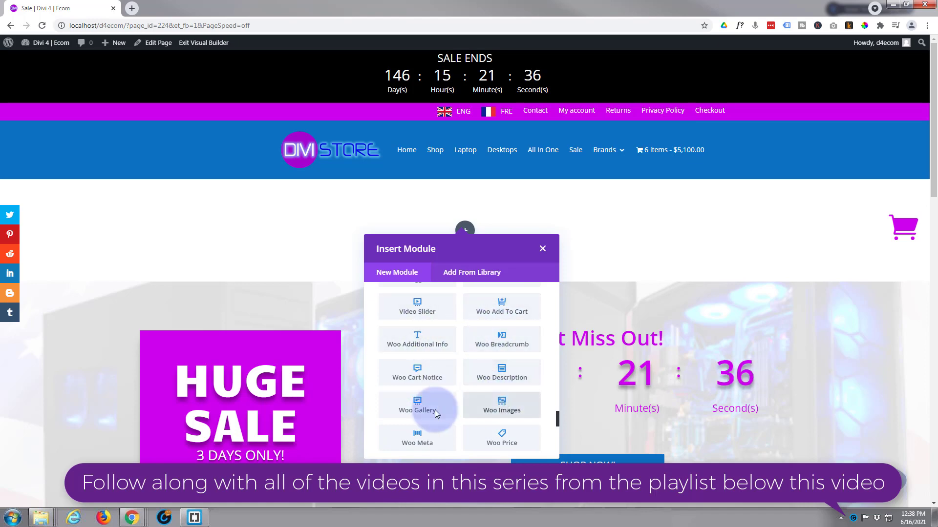
{"action": "scroll", "coordinate": [429, 375], "scroll_direction": "down", "scroll_amount": 1}
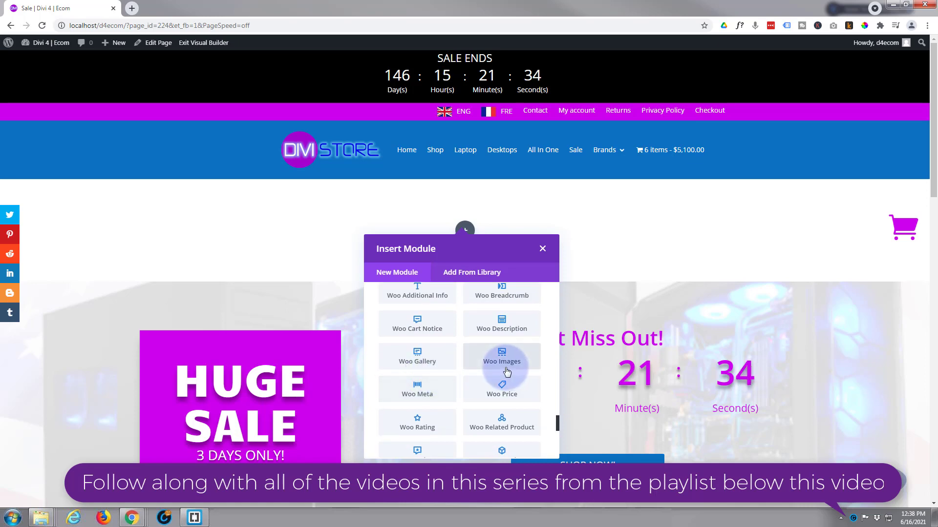
{"action": "scroll", "coordinate": [476, 373], "scroll_direction": "down", "scroll_amount": 2}
{"action": "scroll", "coordinate": [472, 344], "scroll_direction": "down", "scroll_amount": 2}
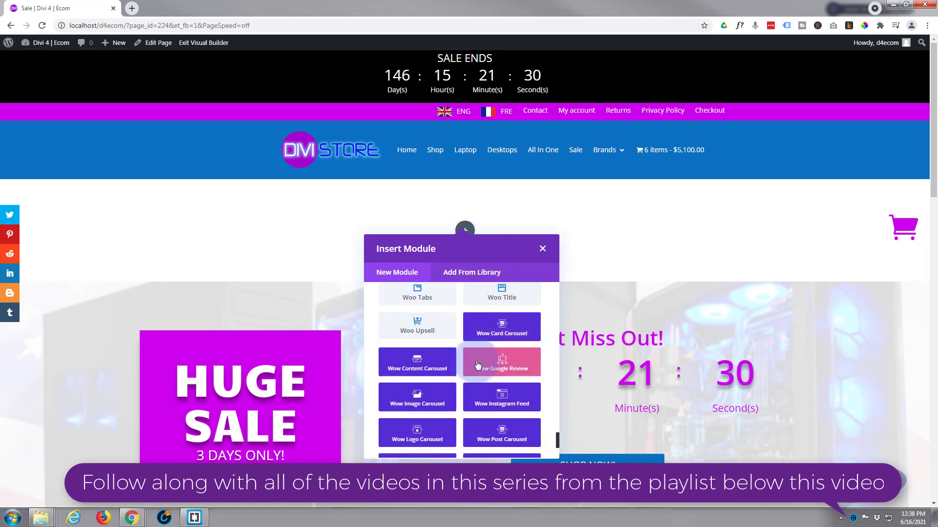
{"action": "scroll", "coordinate": [478, 364], "scroll_direction": "down", "scroll_amount": 1}
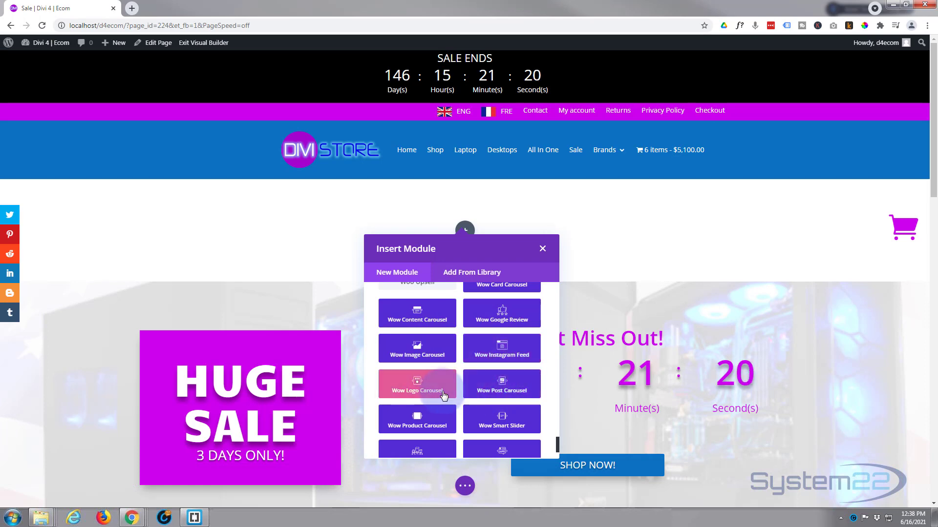
{"action": "scroll", "coordinate": [440, 420], "scroll_direction": "down", "scroll_amount": 1}
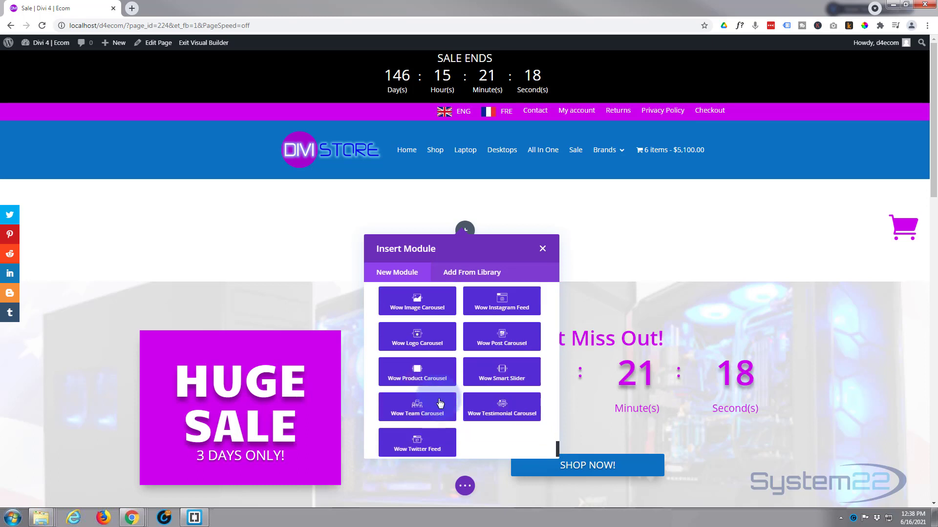
{"action": "scroll", "coordinate": [400, 367], "scroll_direction": "down", "scroll_amount": 1}
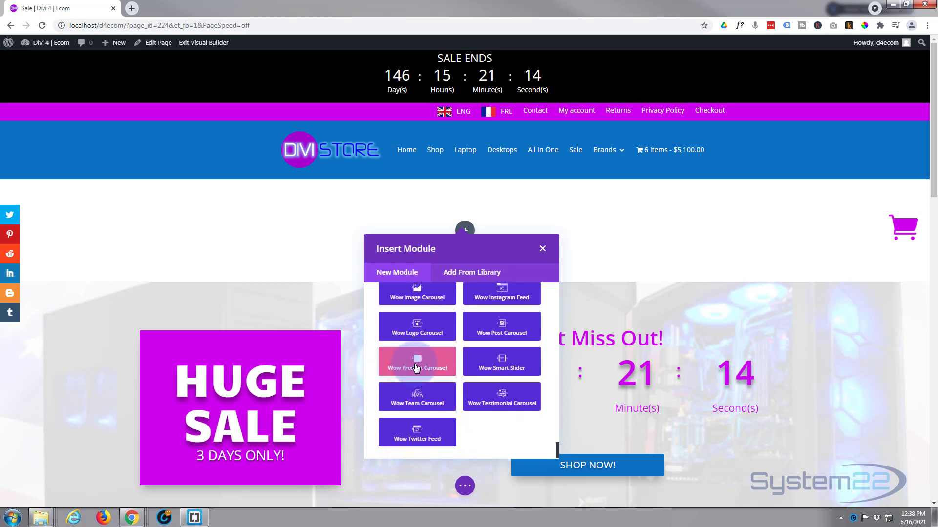
Insert a Wow Product Carousel module into the row and expand its Content options.
{"action": "left_click", "coordinate": [416, 368]}
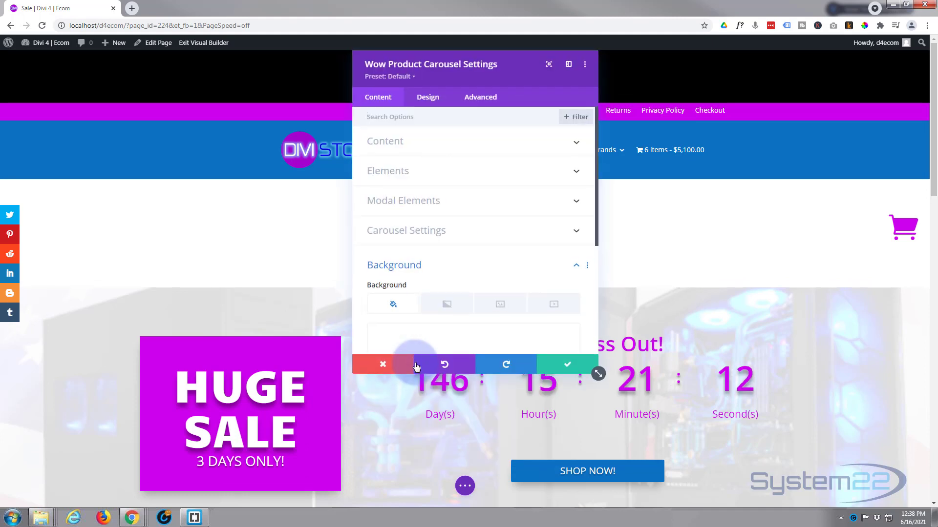
{"action": "left_click_drag", "start_coordinate": [480, 76], "coordinate": [172, 138]}
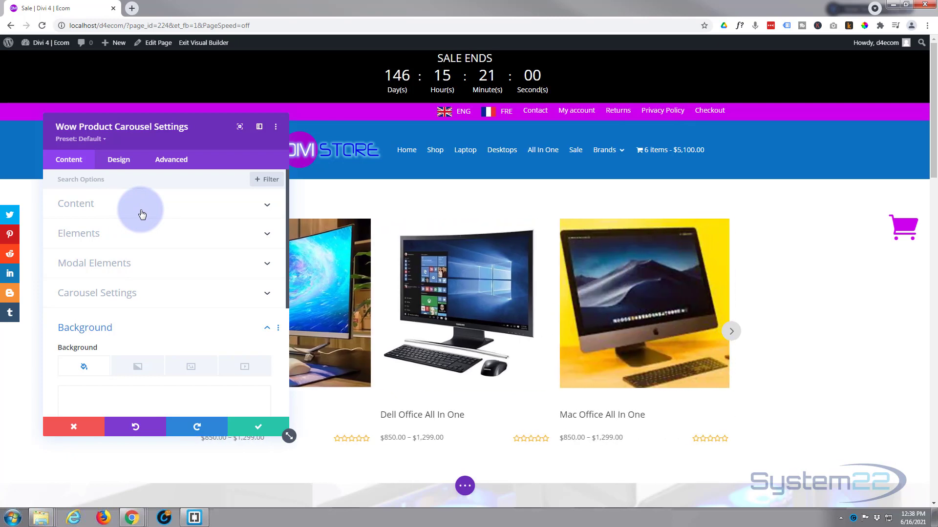
{"action": "left_click", "coordinate": [142, 213]}
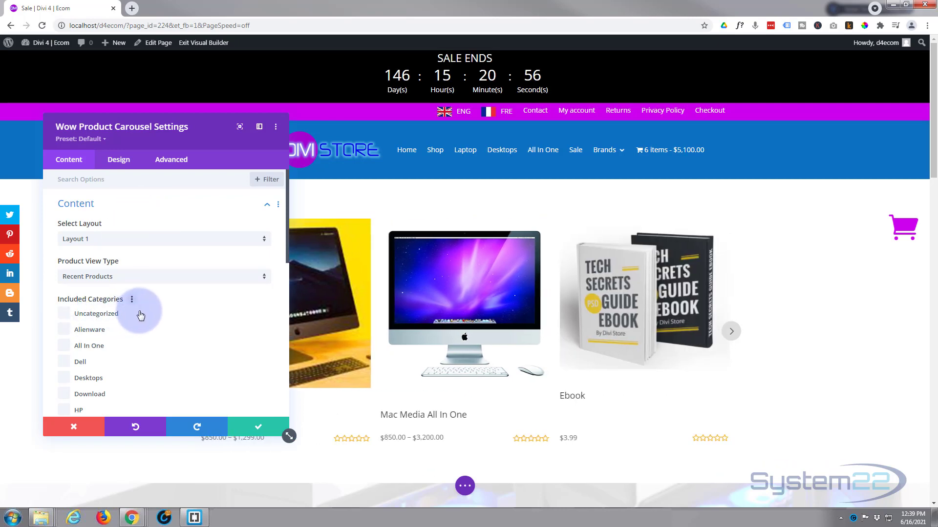
{"action": "scroll", "coordinate": [139, 312], "scroll_direction": "down", "scroll_amount": 1}
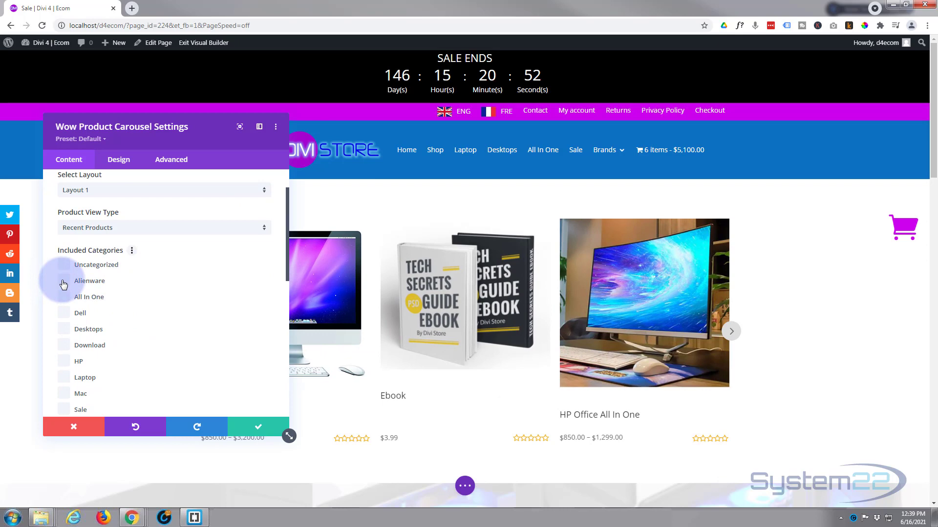
Tick the Alienware, Dell, Desktops, HP, Laptop and Mac categories for the carousel.
{"action": "left_click", "coordinate": [63, 282]}
{"action": "left_click", "coordinate": [65, 315]}
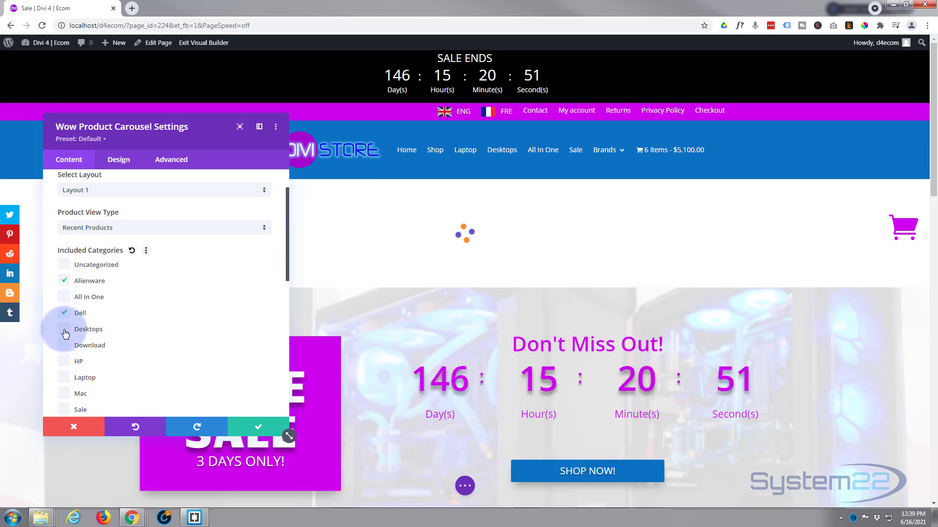
{"action": "left_click", "coordinate": [63, 329]}
{"action": "left_click", "coordinate": [65, 363]}
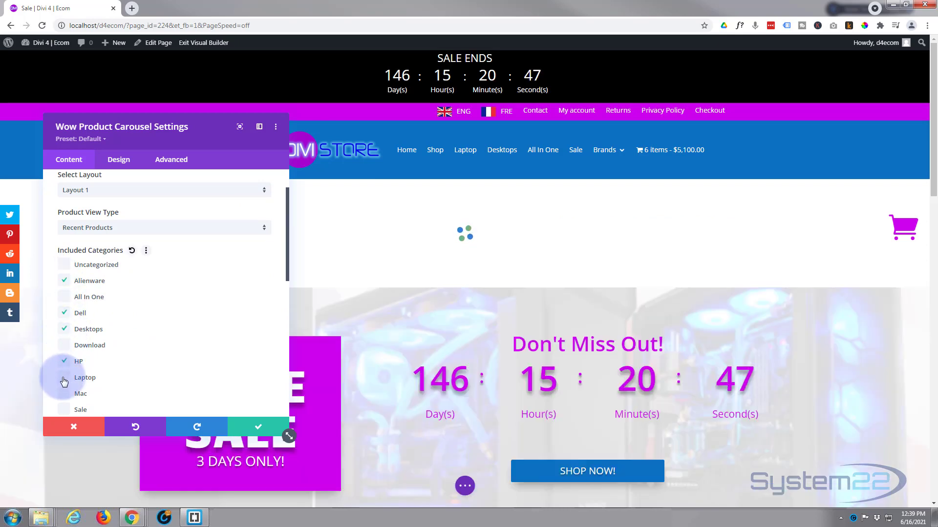
{"action": "left_click", "coordinate": [64, 379]}
{"action": "left_click", "coordinate": [63, 395]}
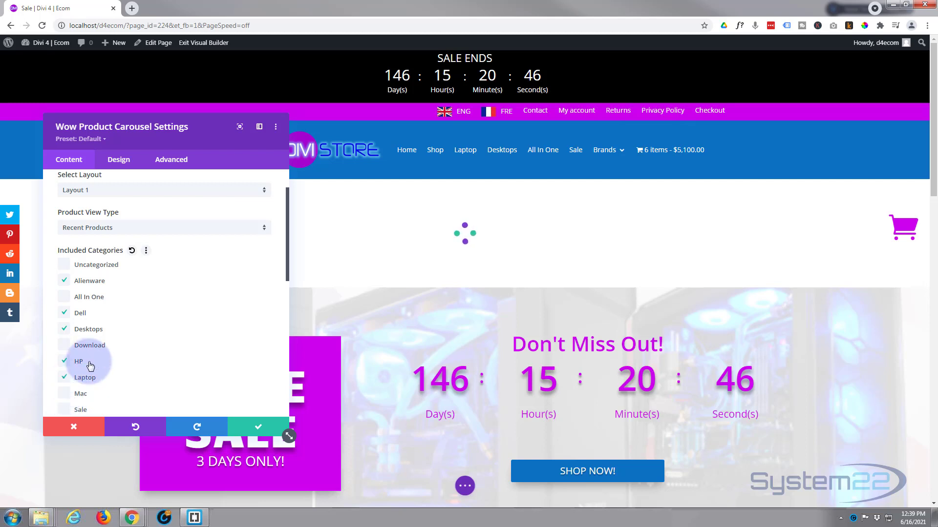
{"action": "scroll", "coordinate": [151, 301], "scroll_direction": "down", "scroll_amount": 4}
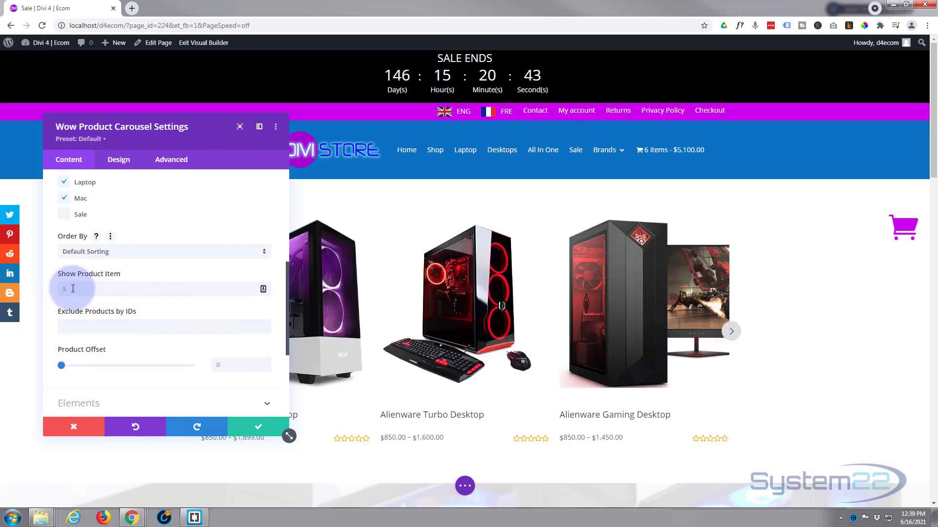
Set Show Product Item to 12, then try the HP product's quick view.
{"action": "left_click", "coordinate": [61, 290]}
{"action": "left_click", "coordinate": [107, 256]}
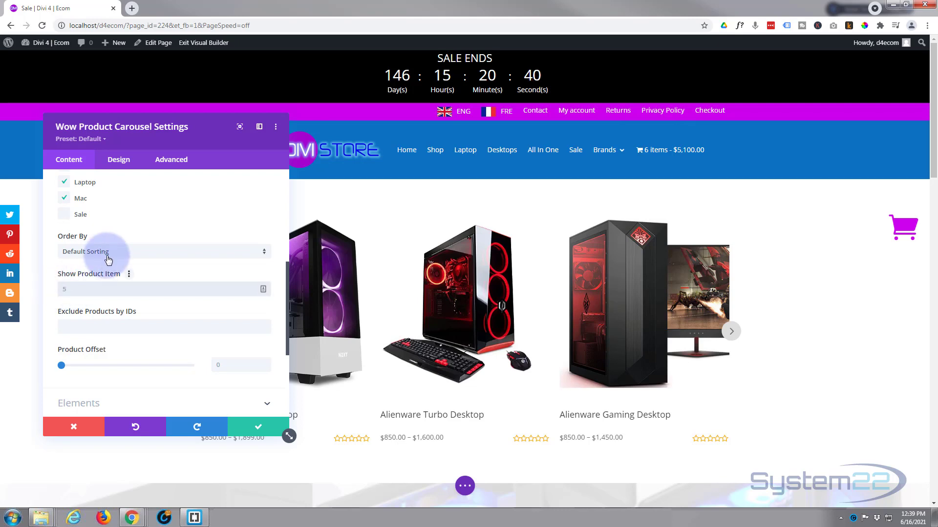
{"action": "type", "text": "12"}
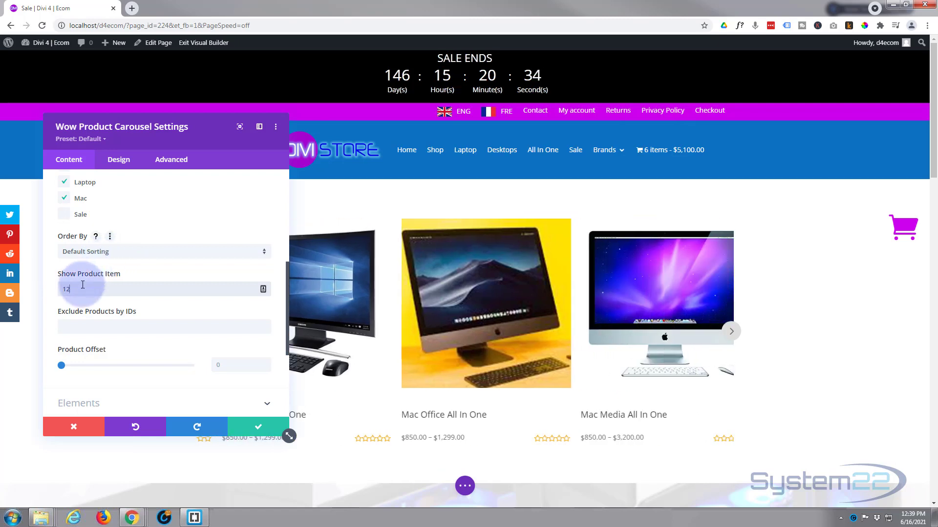
{"action": "left_click", "coordinate": [74, 328]}
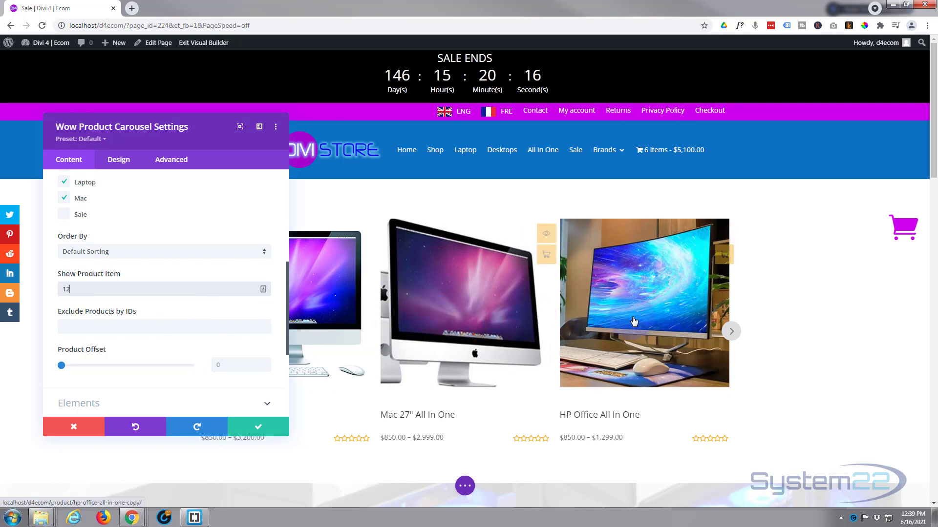
{"action": "left_click", "coordinate": [714, 237]}
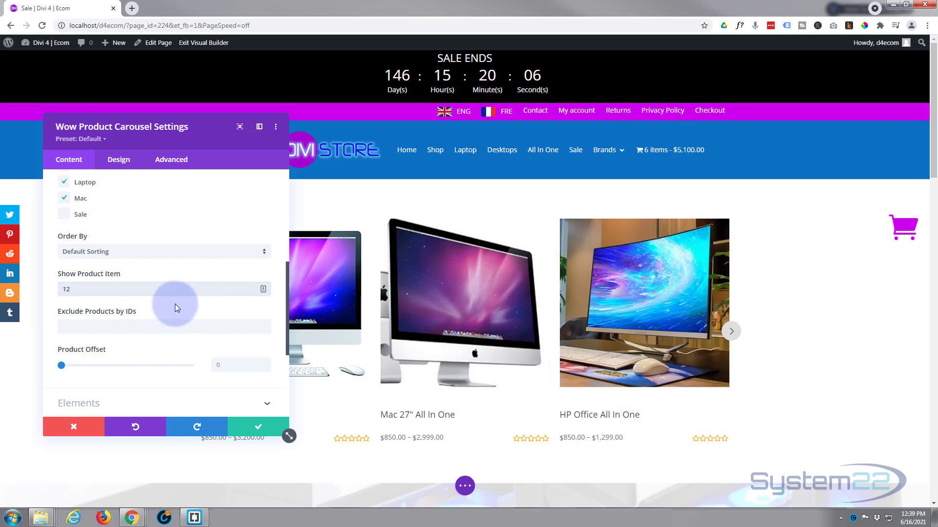
{"action": "scroll", "coordinate": [175, 303], "scroll_direction": "up", "scroll_amount": 4}
{"action": "scroll", "coordinate": [177, 304], "scroll_direction": "up", "scroll_amount": 1}
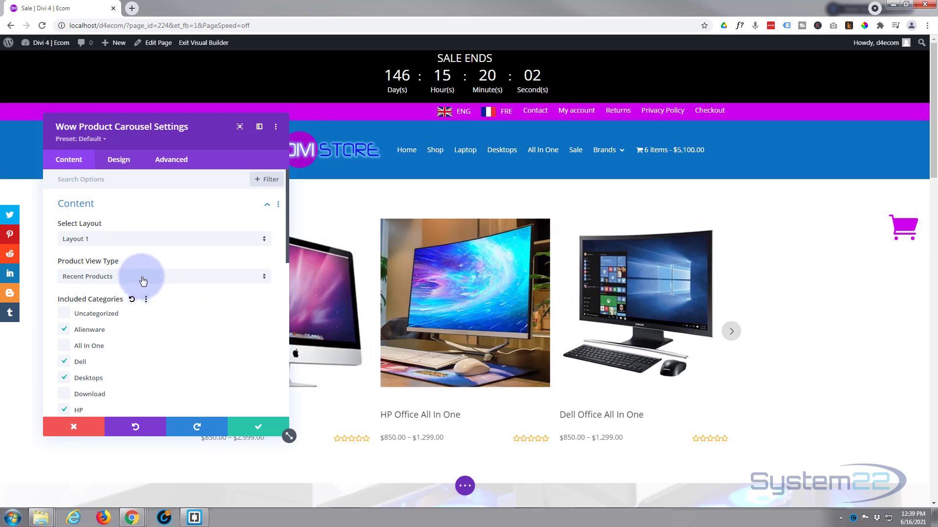
{"action": "left_click", "coordinate": [158, 241]}
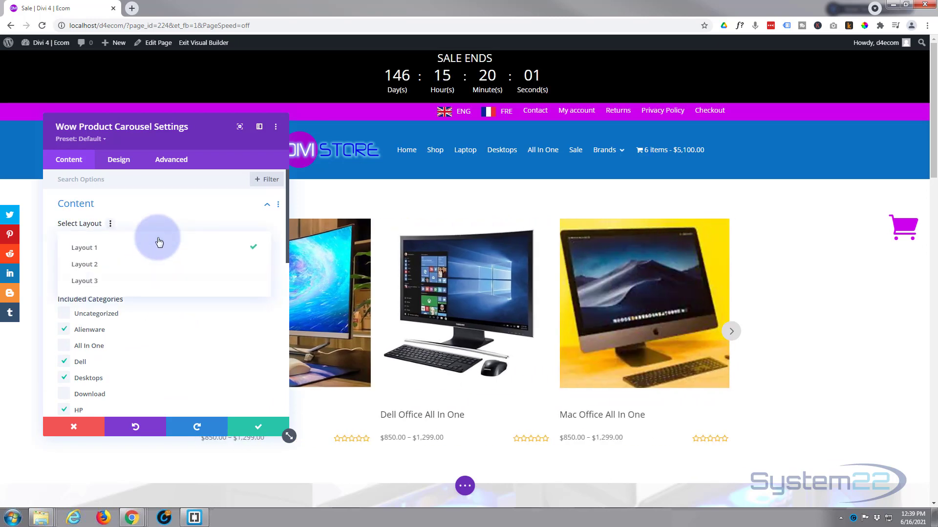
{"action": "left_click", "coordinate": [136, 272]}
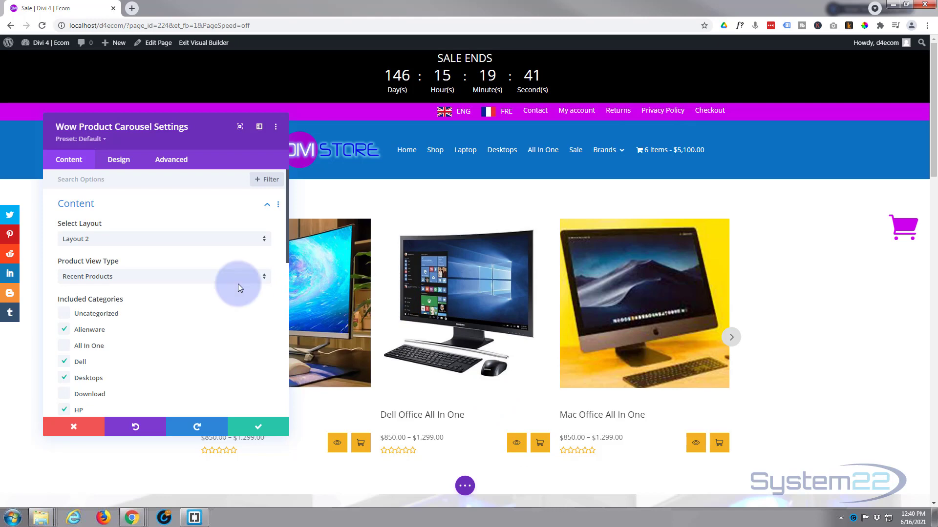
{"action": "left_click", "coordinate": [185, 245]}
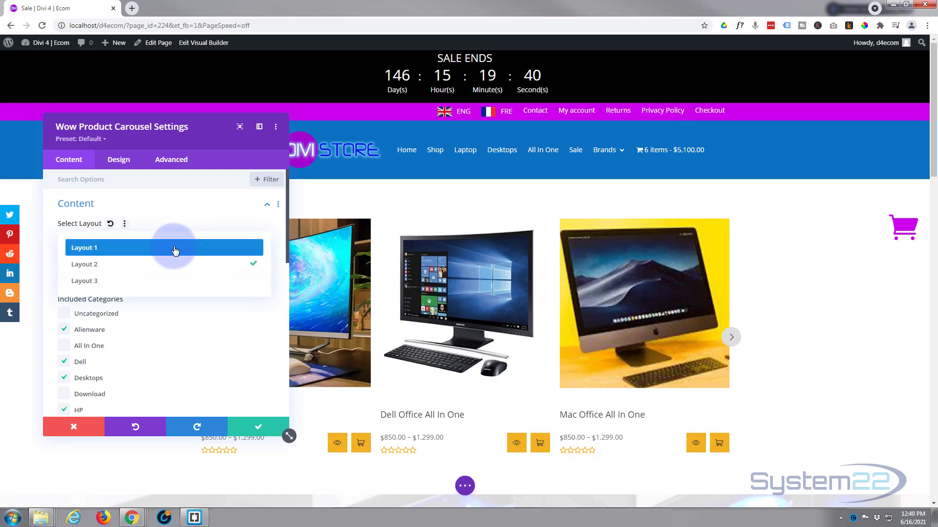
{"action": "left_click", "coordinate": [143, 279]}
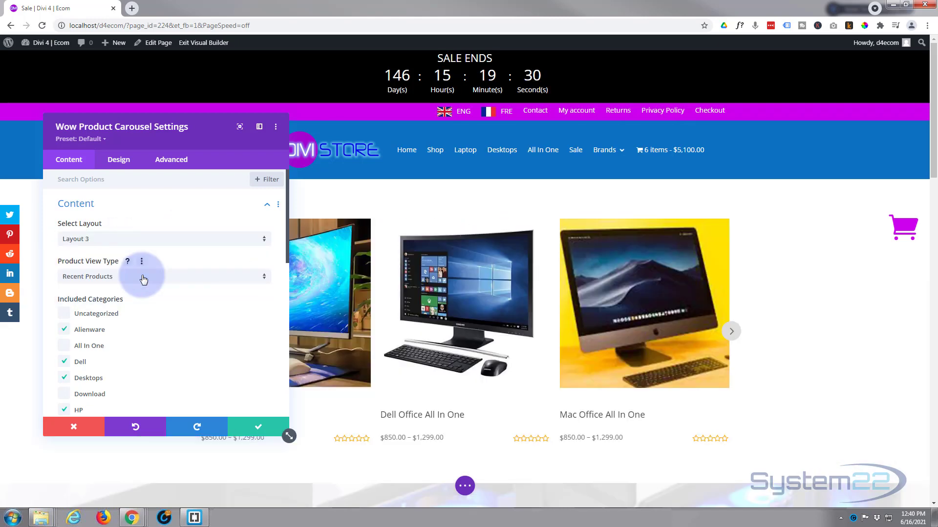
{"action": "mouse_move", "coordinate": [429, 305]}
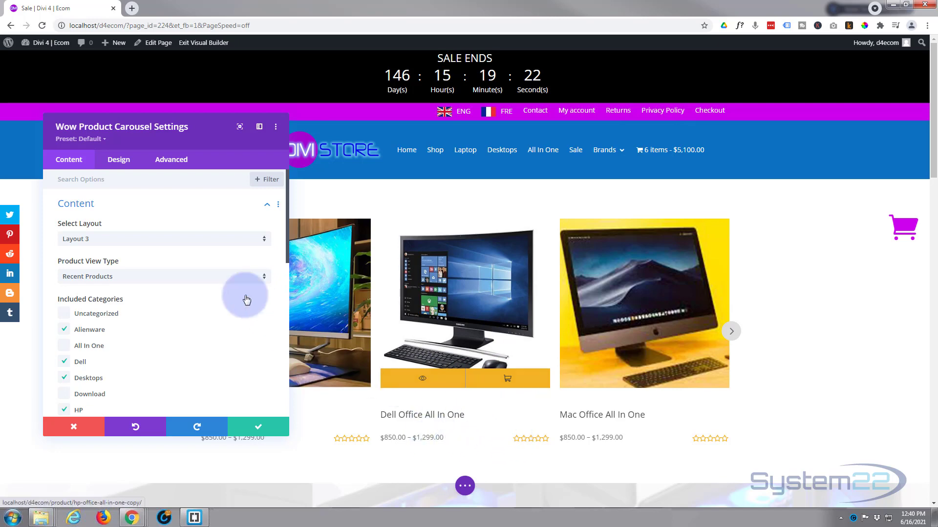
{"action": "left_click", "coordinate": [188, 244]}
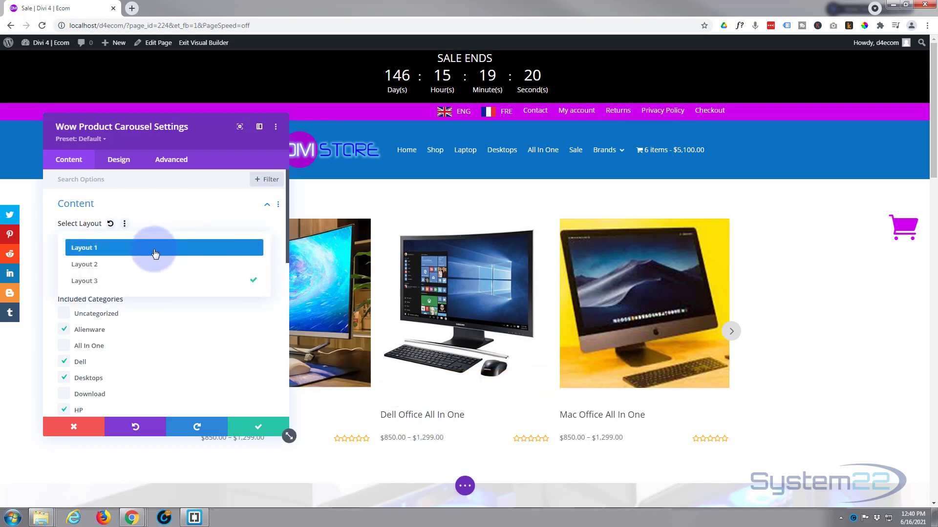
{"action": "left_click", "coordinate": [155, 253]}
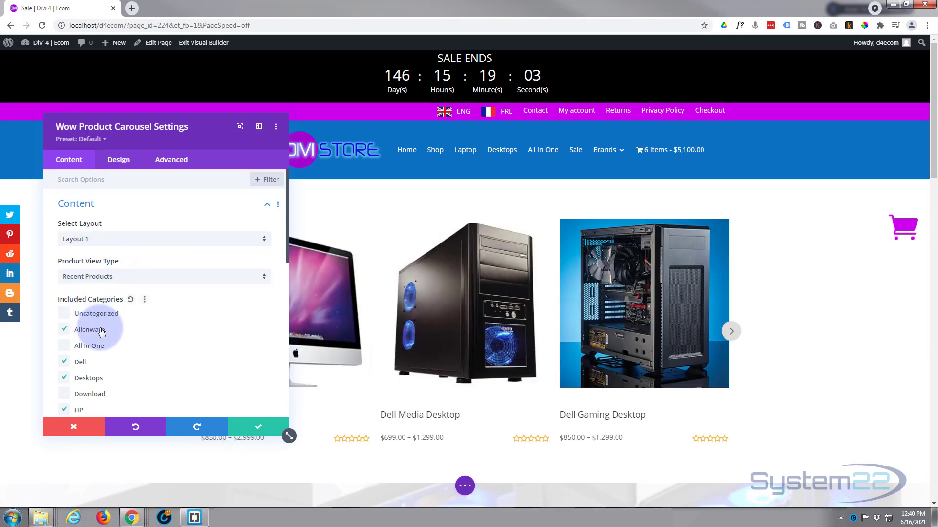
{"action": "scroll", "coordinate": [148, 339], "scroll_direction": "down", "scroll_amount": 5}
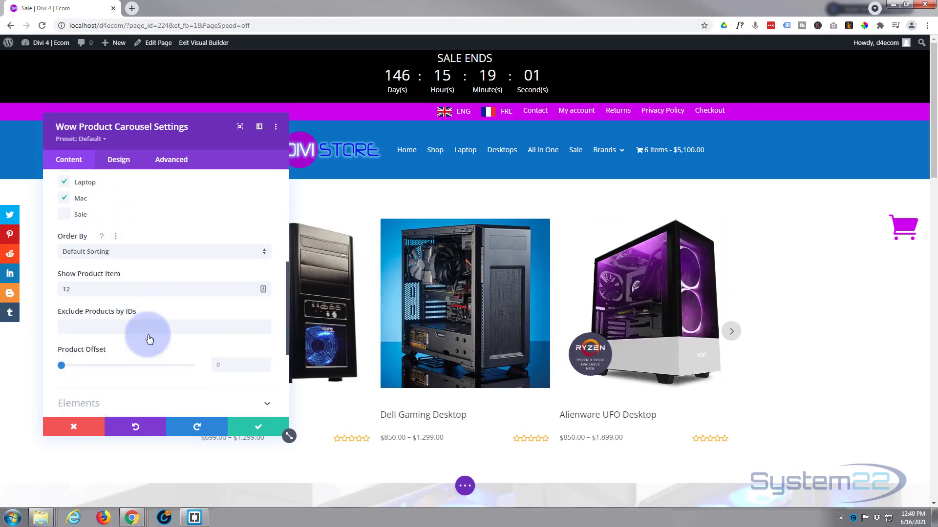
{"action": "scroll", "coordinate": [95, 305], "scroll_direction": "down", "scroll_amount": 3}
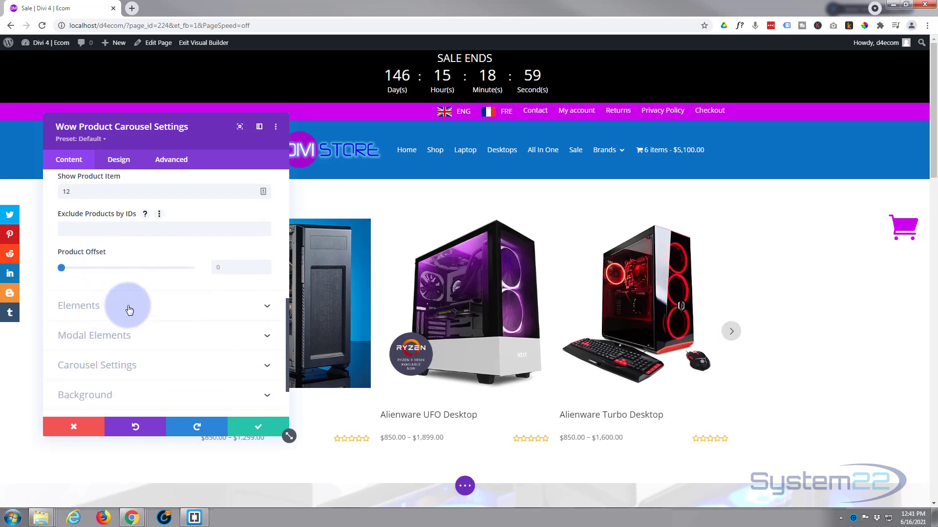
{"action": "left_click", "coordinate": [129, 310]}
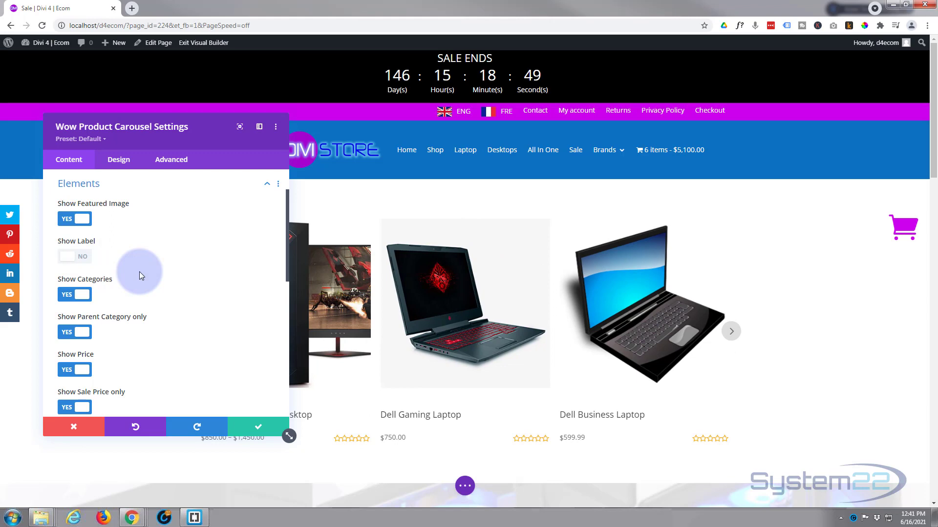
Turn on Sale product labels and switch off star ratings in Elements.
{"action": "left_click", "coordinate": [88, 263]}
{"action": "left_click", "coordinate": [84, 263]}
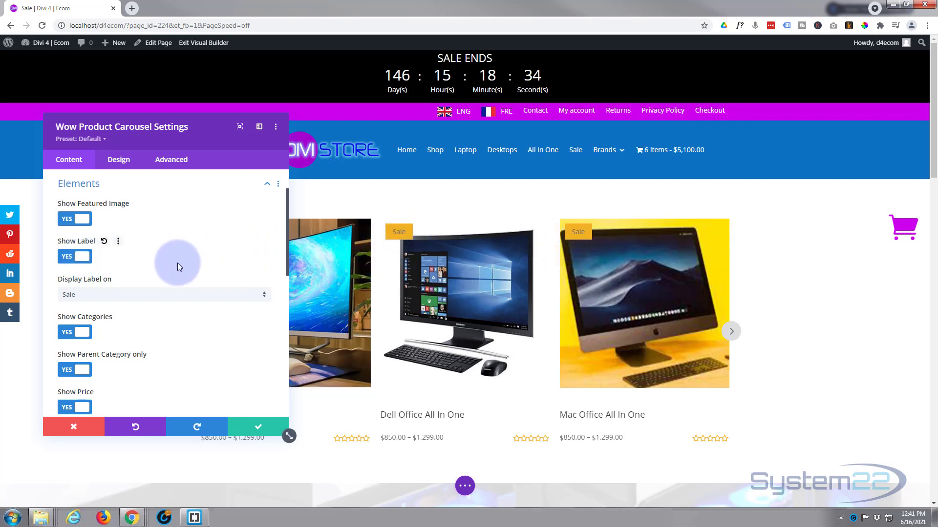
{"action": "scroll", "coordinate": [177, 263], "scroll_direction": "down", "scroll_amount": 1}
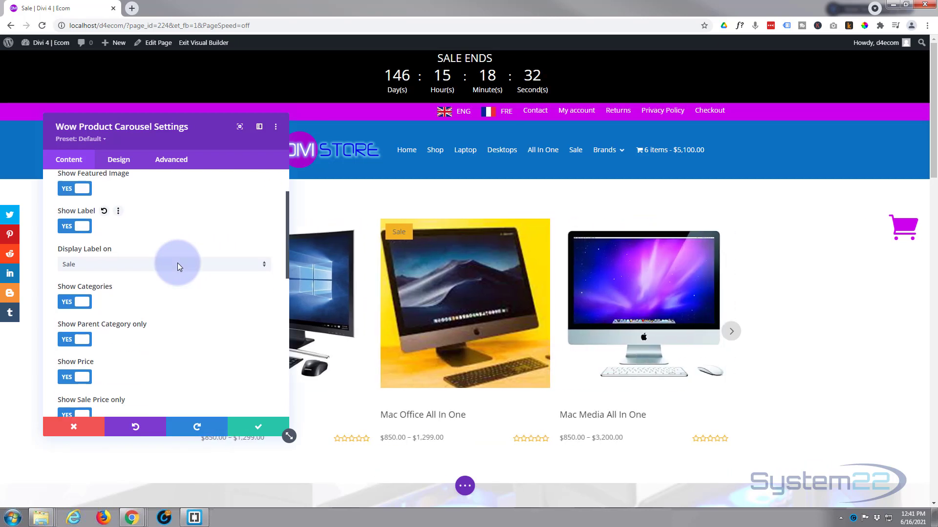
{"action": "scroll", "coordinate": [177, 262], "scroll_direction": "down", "scroll_amount": 1}
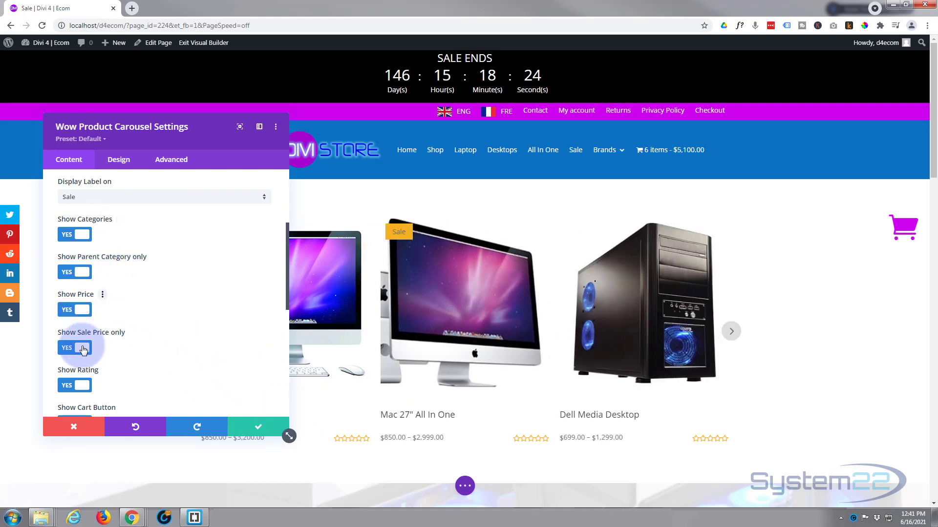
{"action": "scroll", "coordinate": [130, 317], "scroll_direction": "down", "scroll_amount": 1}
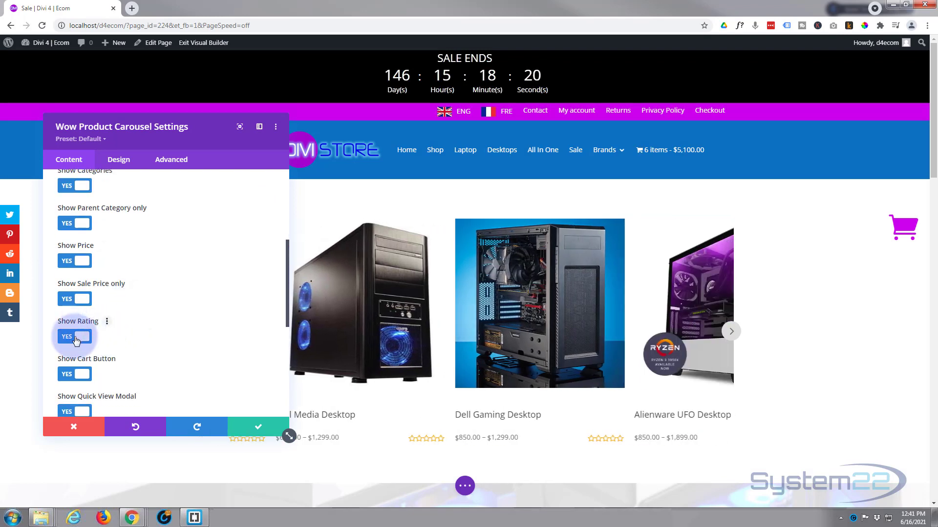
{"action": "left_click", "coordinate": [75, 337]}
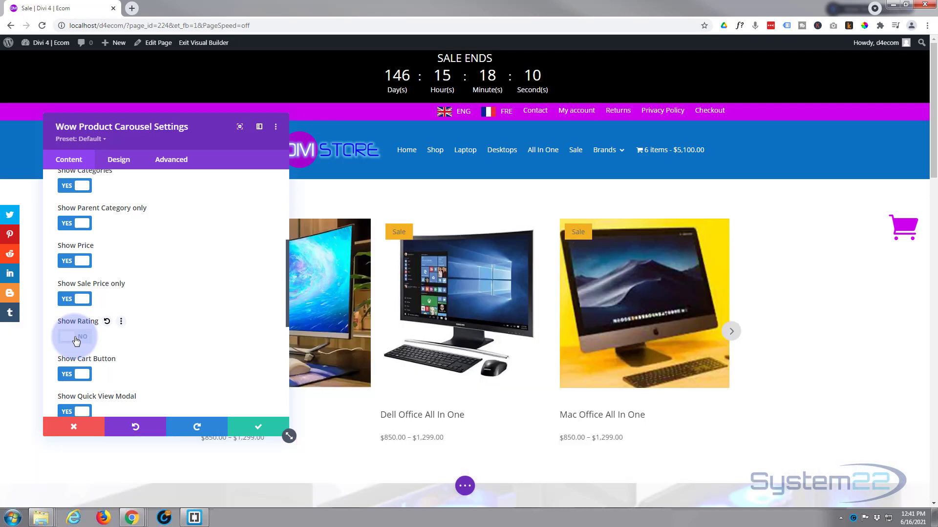
Add the Alienware Turbo Desktop to the cart, bringing it to 7 items, $5,950.00.
{"action": "scroll", "coordinate": [157, 339], "scroll_direction": "down", "scroll_amount": 1}
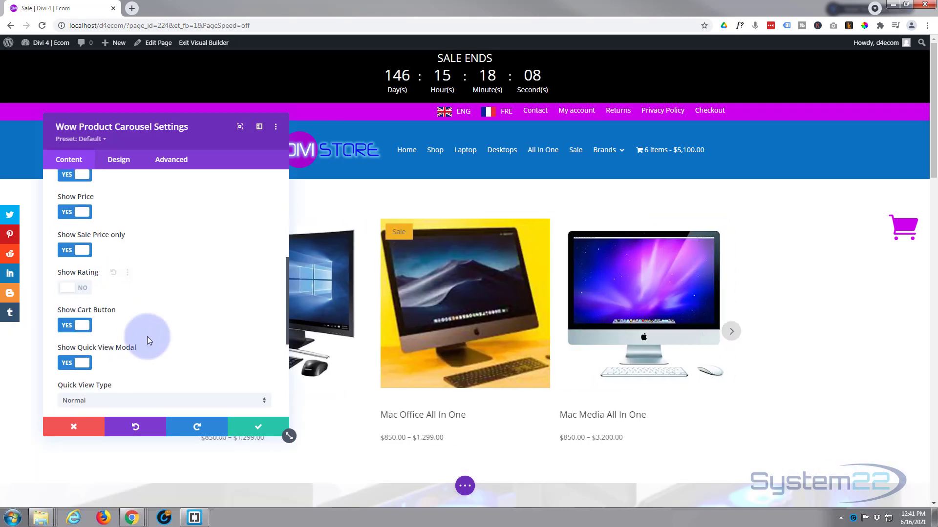
{"action": "mouse_move", "coordinate": [434, 273]}
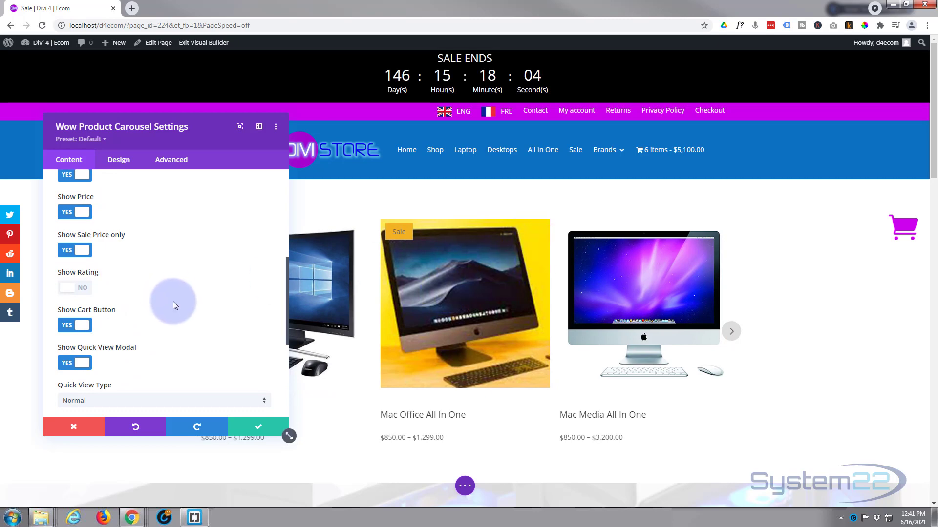
{"action": "scroll", "coordinate": [174, 299], "scroll_direction": "down", "scroll_amount": 2}
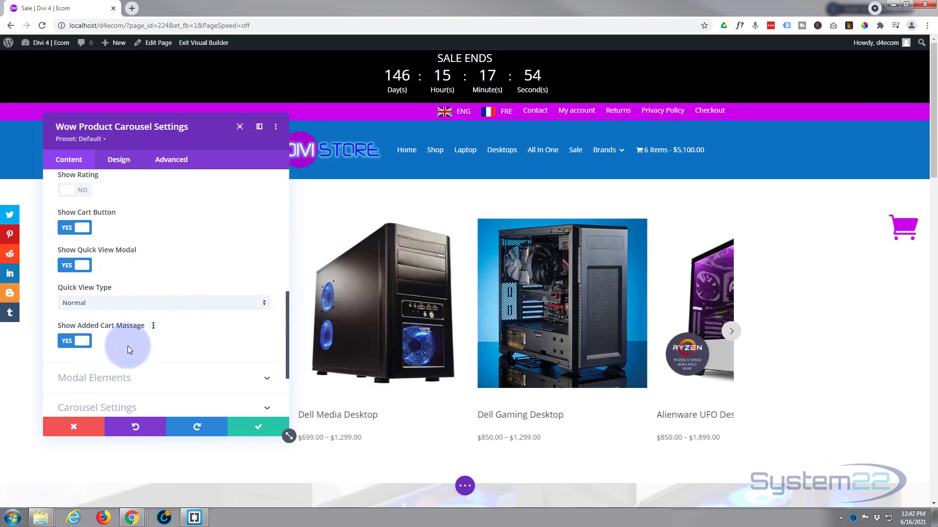
{"action": "scroll", "coordinate": [127, 346], "scroll_direction": "down", "scroll_amount": 2}
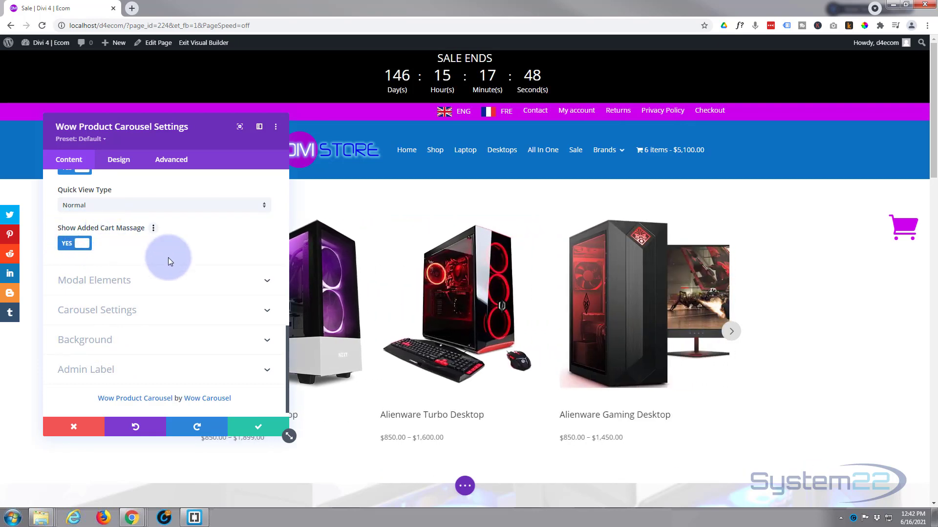
{"action": "mouse_move", "coordinate": [464, 308]}
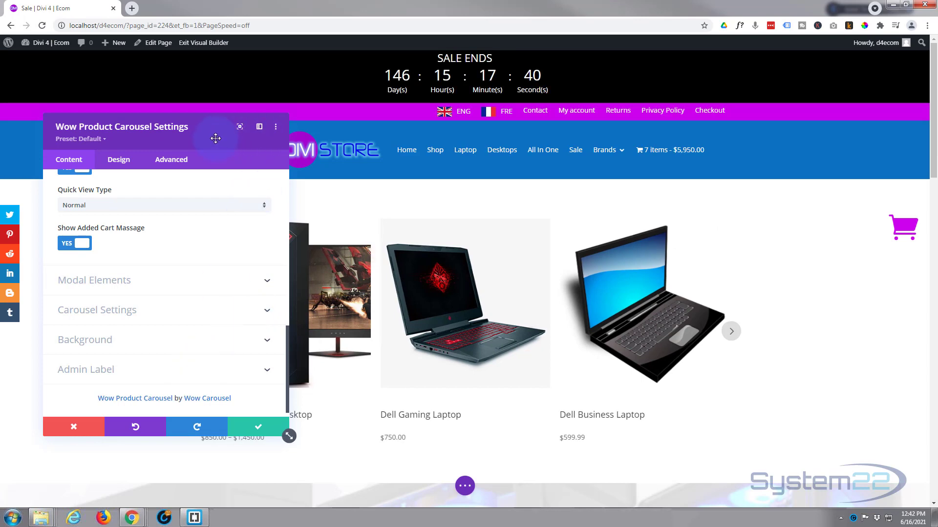
Move the settings panel to the right, slide the carousel back one product, and expand Modal Elements.
{"action": "left_click_drag", "start_coordinate": [243, 130], "coordinate": [814, 170]}
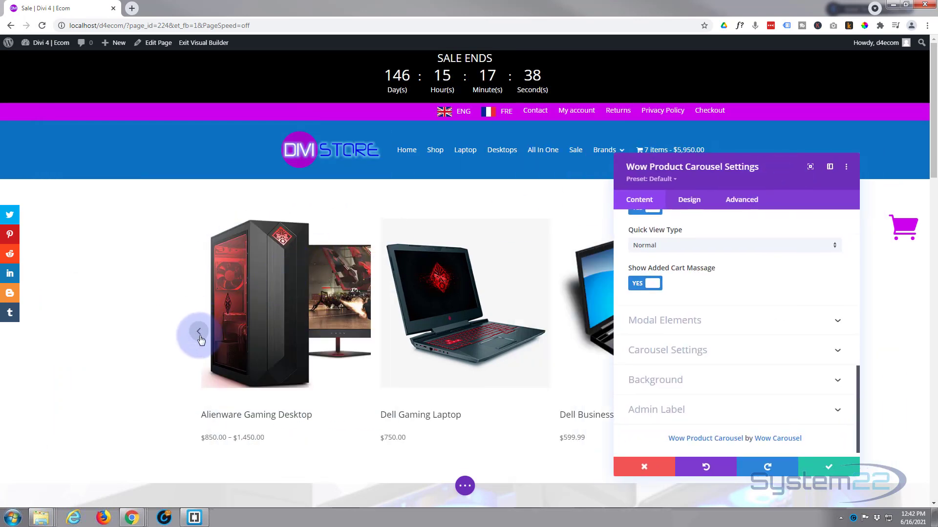
{"action": "left_click", "coordinate": [198, 331]}
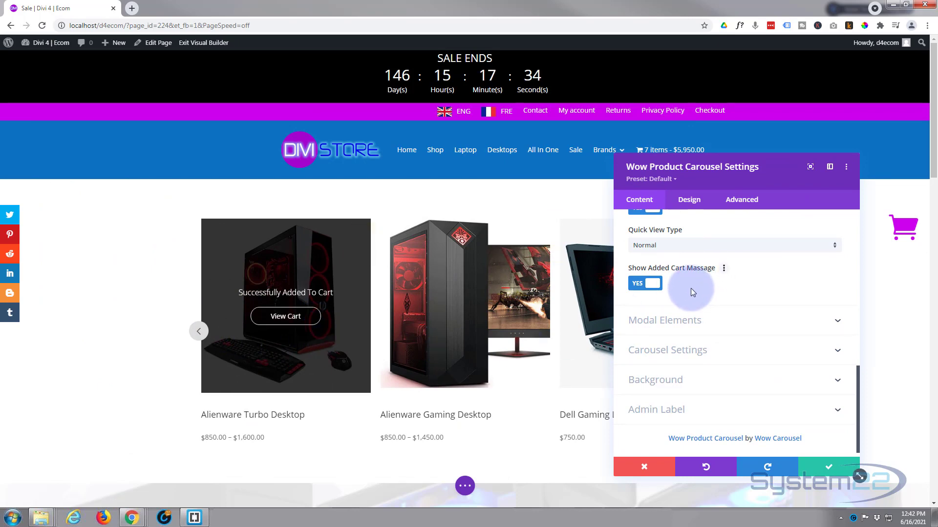
{"action": "left_click_drag", "start_coordinate": [731, 176], "coordinate": [789, 158]}
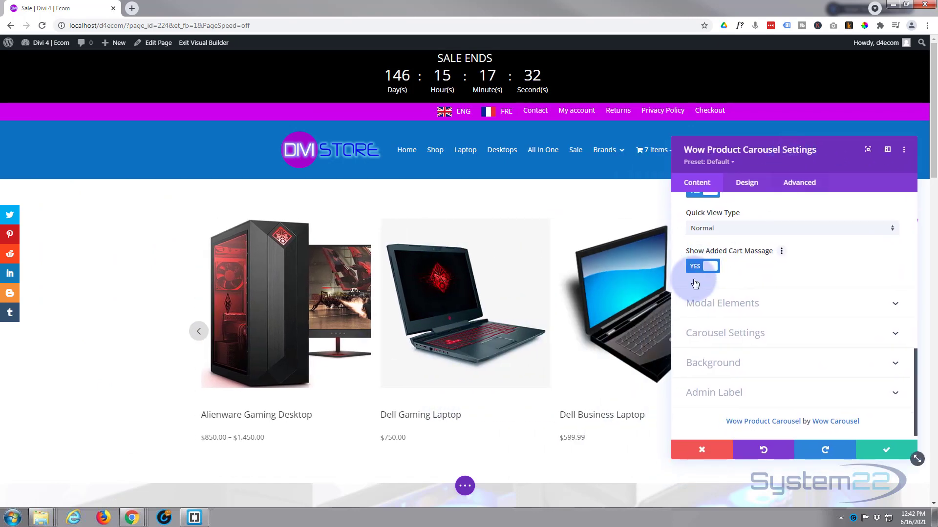
{"action": "left_click", "coordinate": [782, 309]}
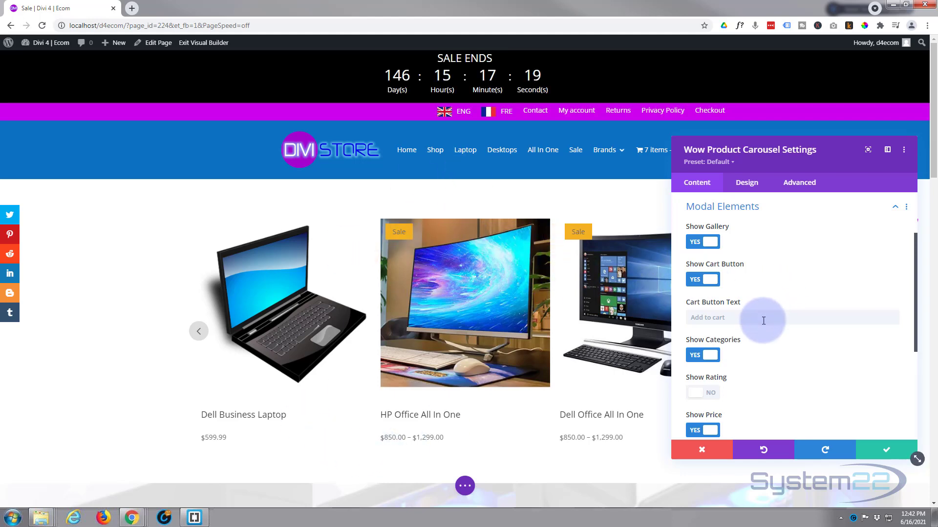
Review the Modal Elements toggles: categories, price and short description on, rating off.
{"action": "scroll", "coordinate": [763, 321], "scroll_direction": "down", "scroll_amount": 3}
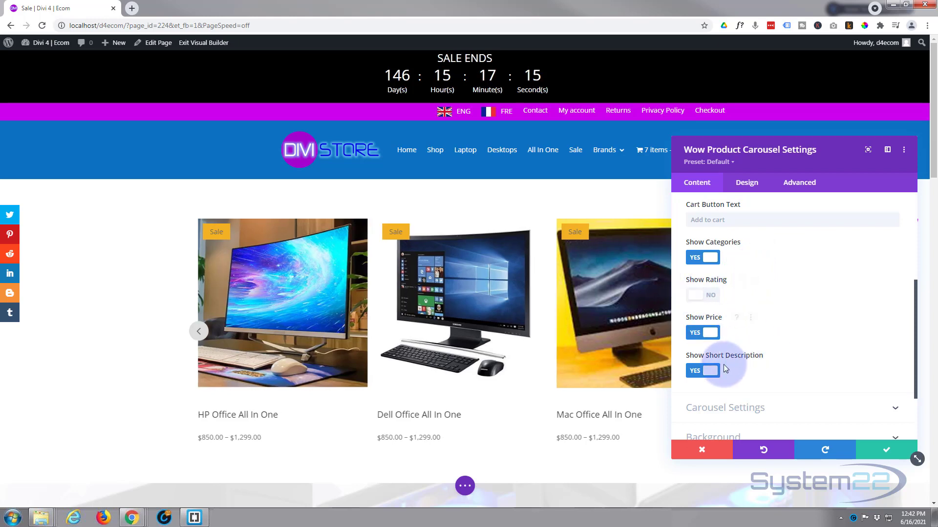
{"action": "scroll", "coordinate": [796, 335], "scroll_direction": "down", "scroll_amount": 1}
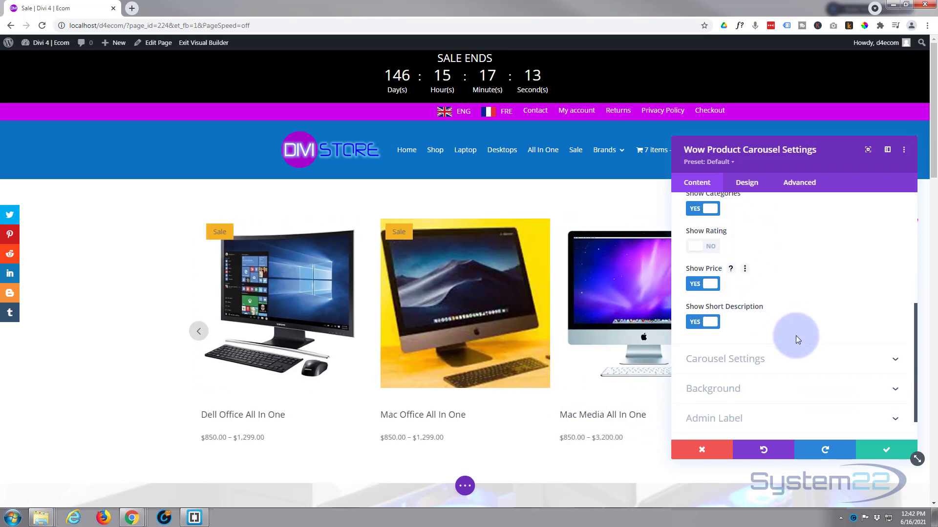
{"action": "scroll", "coordinate": [796, 336], "scroll_direction": "down", "scroll_amount": 1}
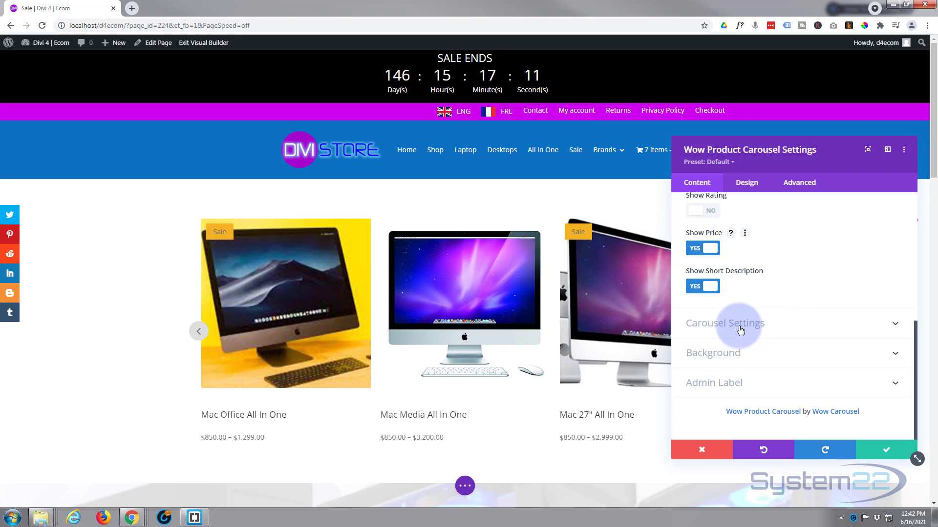
In Carousel Settings, switch Navigation & Pagination from arrows to Pagination.
{"action": "left_click", "coordinate": [782, 325]}
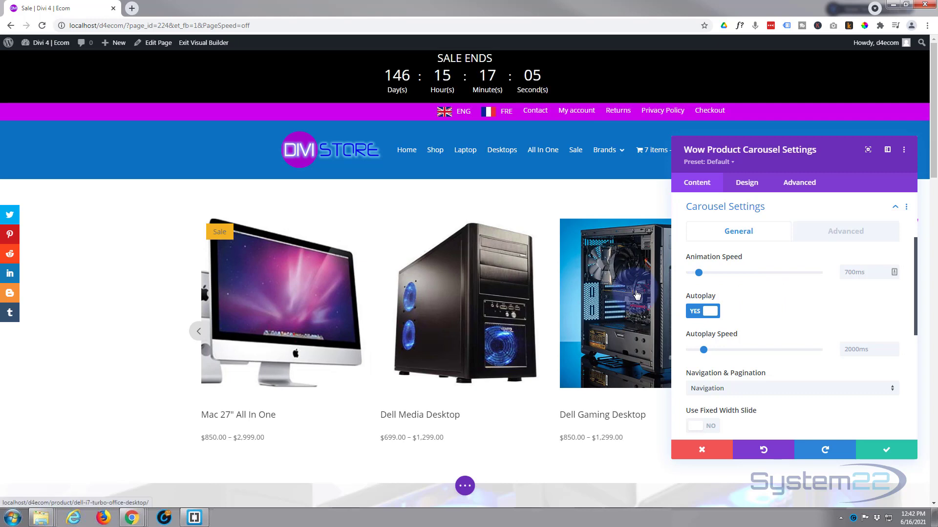
{"action": "mouse_move", "coordinate": [494, 295]}
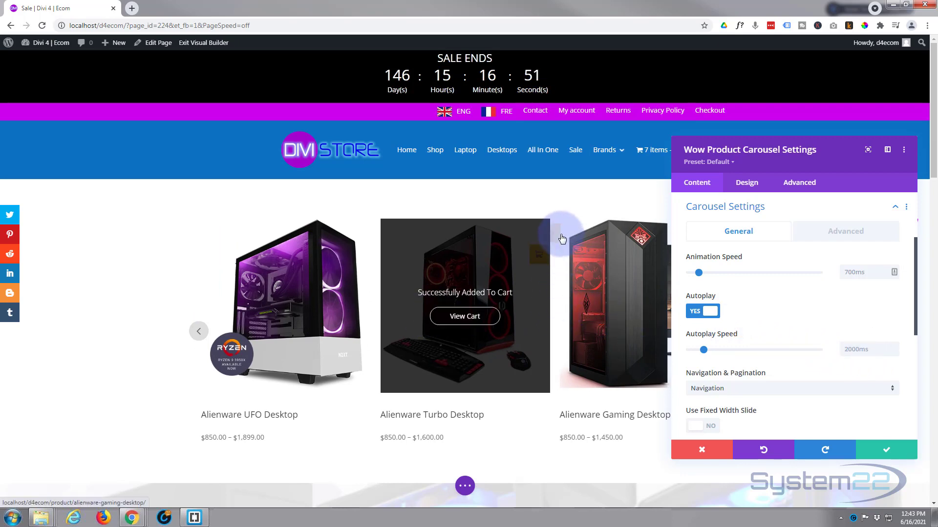
{"action": "scroll", "coordinate": [769, 374], "scroll_direction": "down", "scroll_amount": 2}
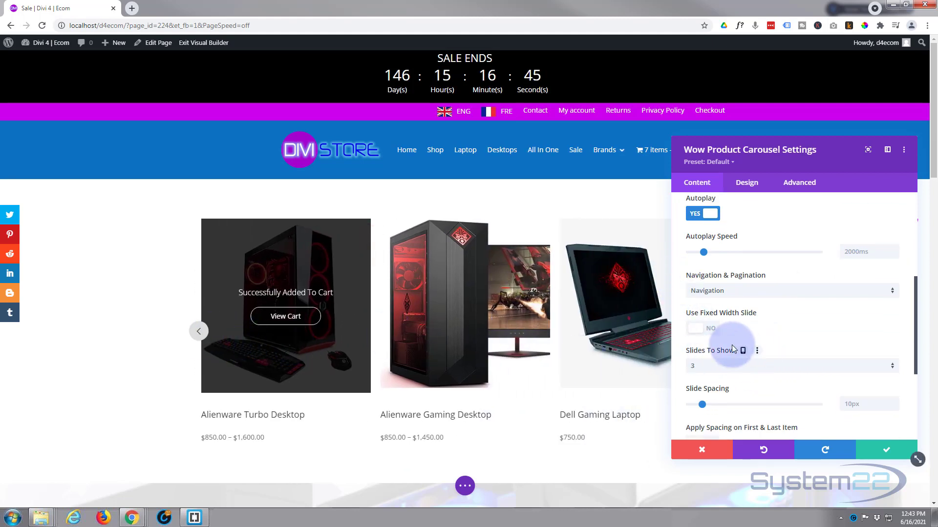
{"action": "left_click", "coordinate": [741, 292]}
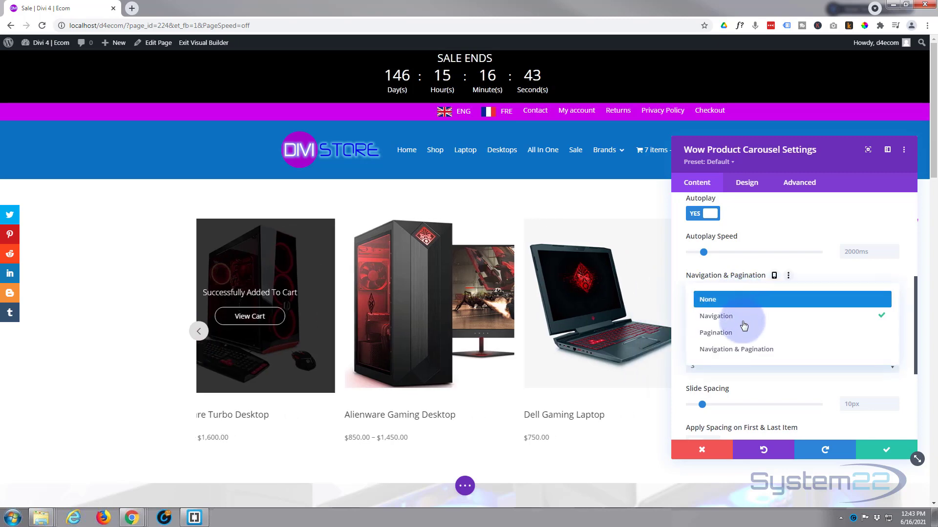
{"action": "left_click", "coordinate": [721, 334]}
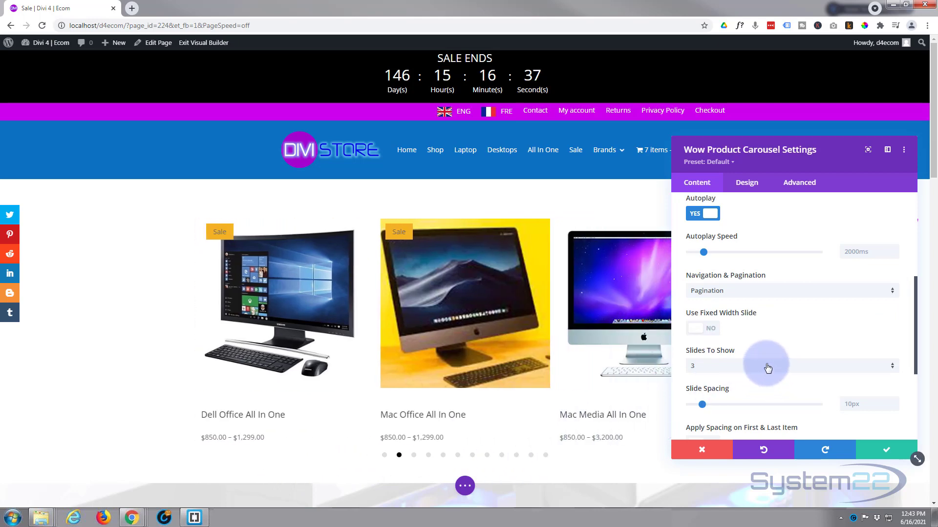
Enable fixed-width 360px slides with 10px spacing and infinite looping.
{"action": "scroll", "coordinate": [763, 331], "scroll_direction": "down", "scroll_amount": 2}
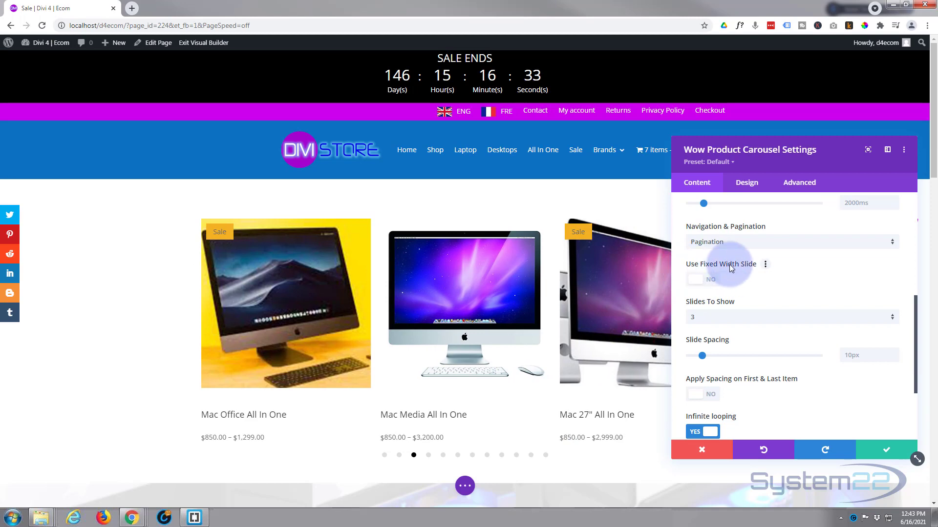
{"action": "left_click", "coordinate": [712, 280]}
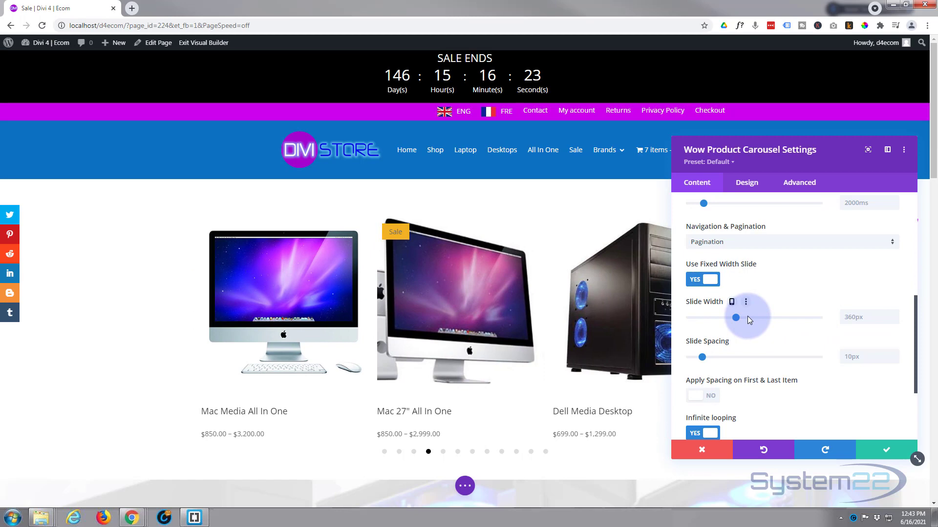
{"action": "scroll", "coordinate": [747, 316], "scroll_direction": "down", "scroll_amount": 3}
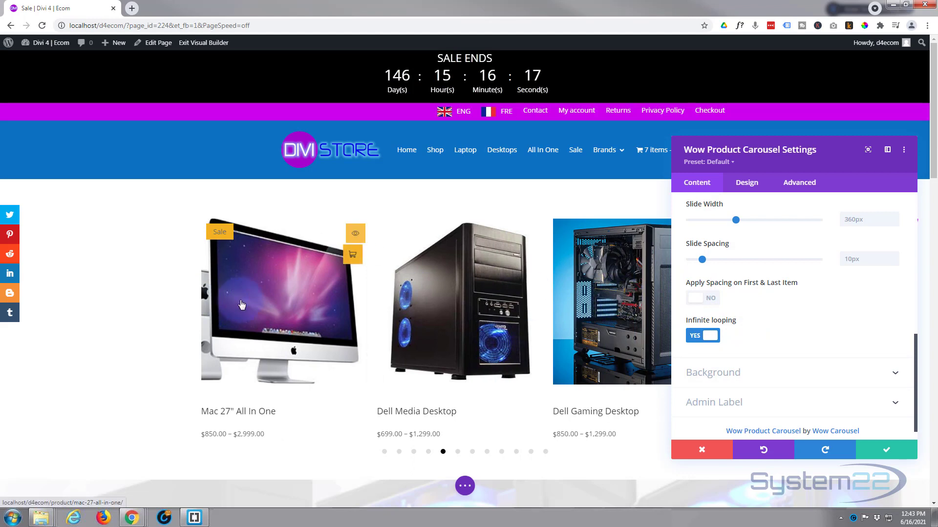
{"action": "left_click", "coordinate": [762, 306]}
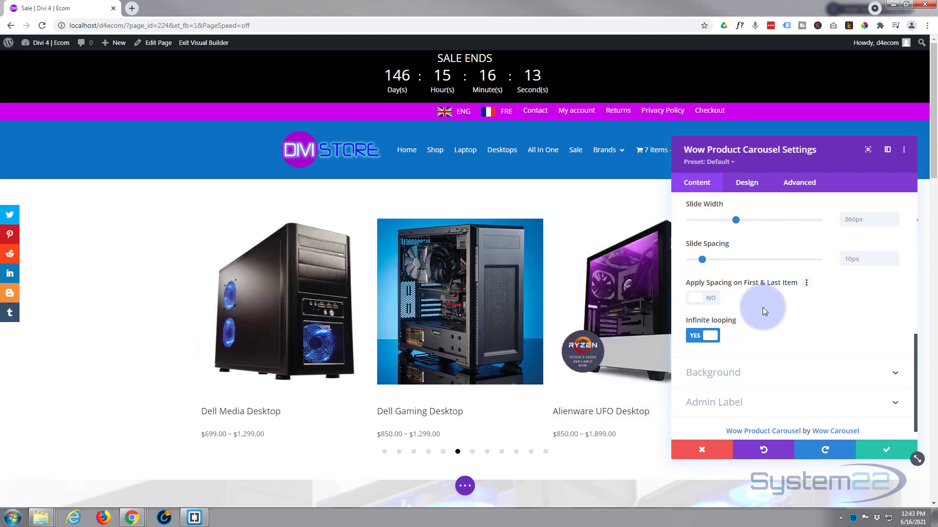
{"action": "scroll", "coordinate": [762, 307], "scroll_direction": "down", "scroll_amount": 1}
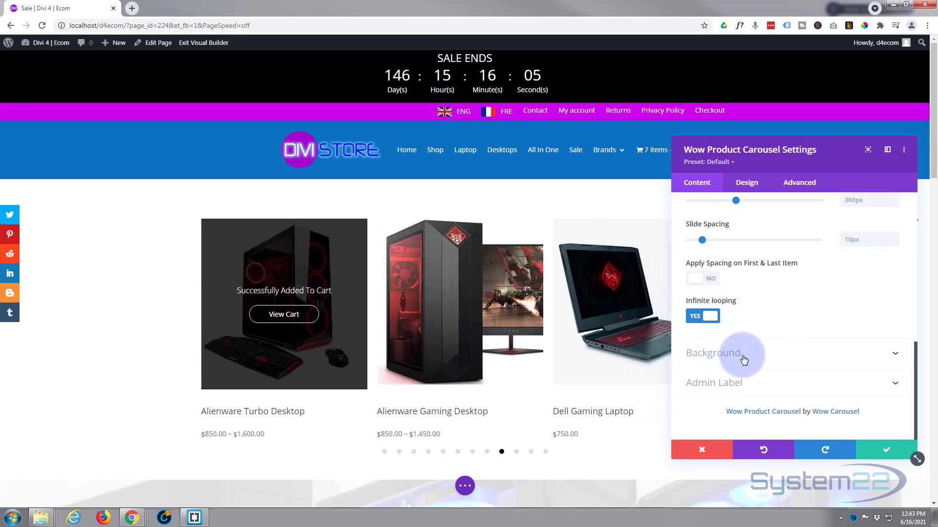
{"action": "left_click", "coordinate": [743, 360]}
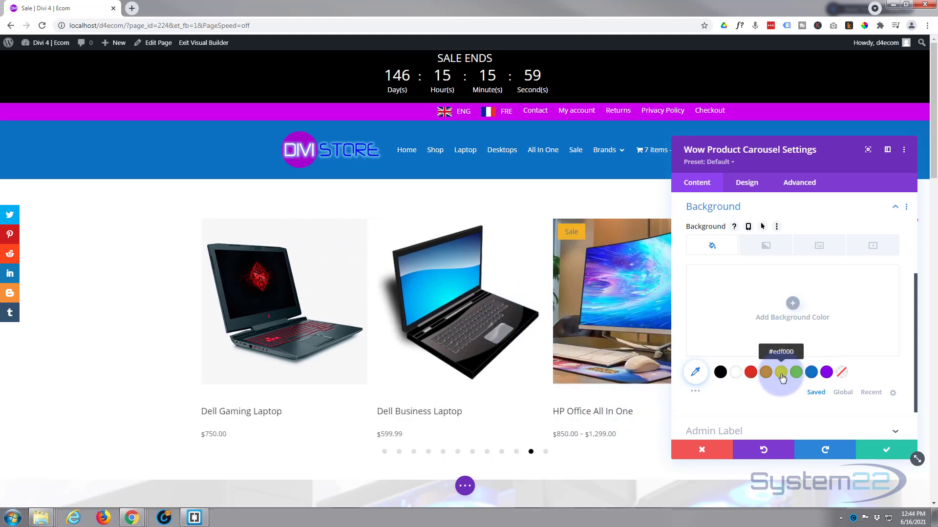
Try a yellow carousel background, revert it to Transparent, and switch to the Design tab.
{"action": "left_click", "coordinate": [781, 374]}
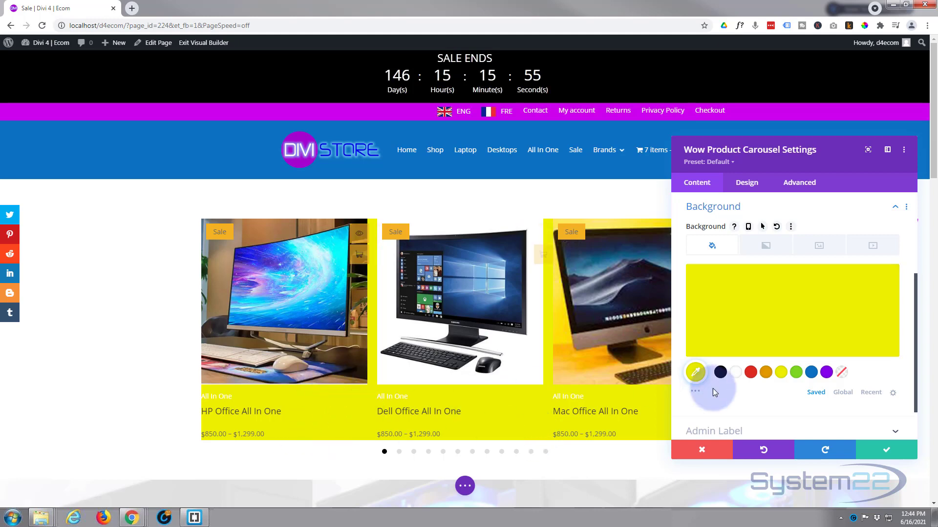
{"action": "left_click", "coordinate": [842, 374]}
{"action": "scroll", "coordinate": [768, 322], "scroll_direction": "down", "scroll_amount": 1}
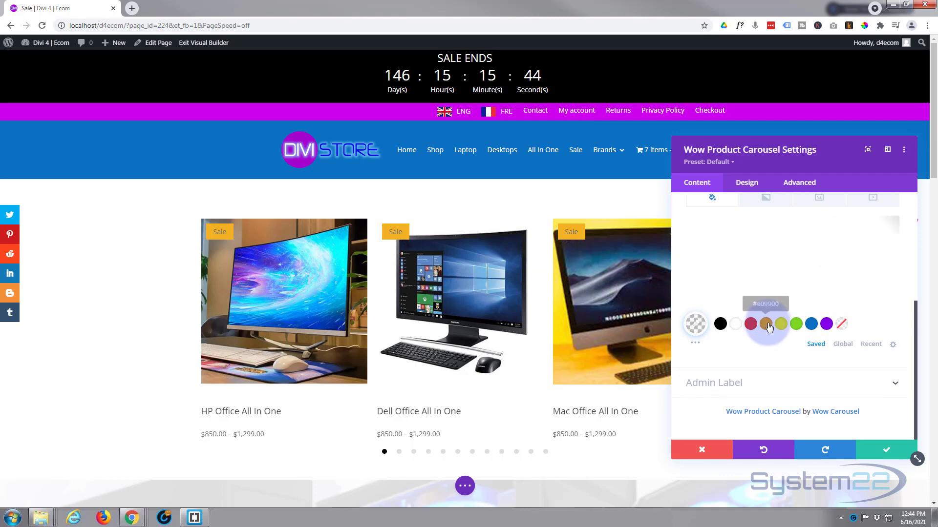
{"action": "scroll", "coordinate": [768, 324], "scroll_direction": "up", "scroll_amount": 4}
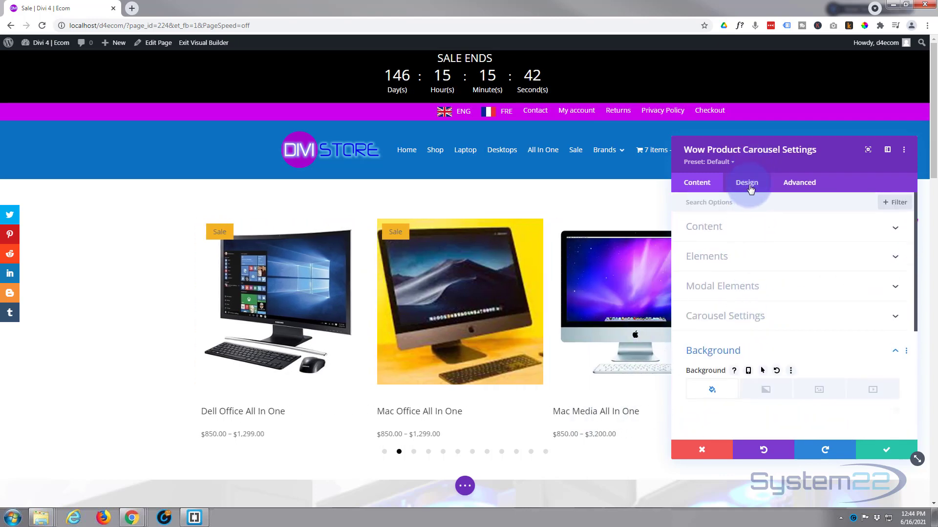
{"action": "left_click", "coordinate": [747, 184]}
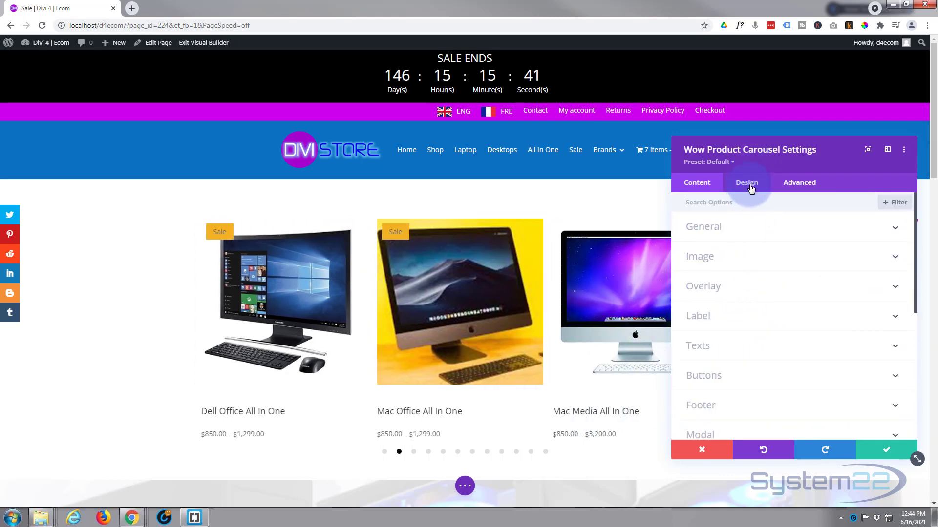
Apply the sixth Item Box Shadow preset to each carousel item under Design > General.
{"action": "left_click", "coordinate": [765, 231]}
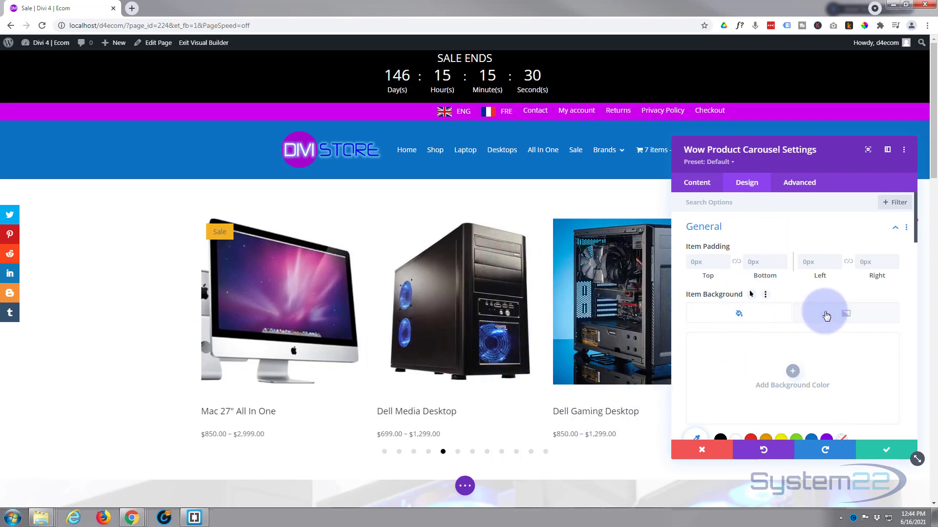
{"action": "scroll", "coordinate": [801, 336], "scroll_direction": "down", "scroll_amount": 2}
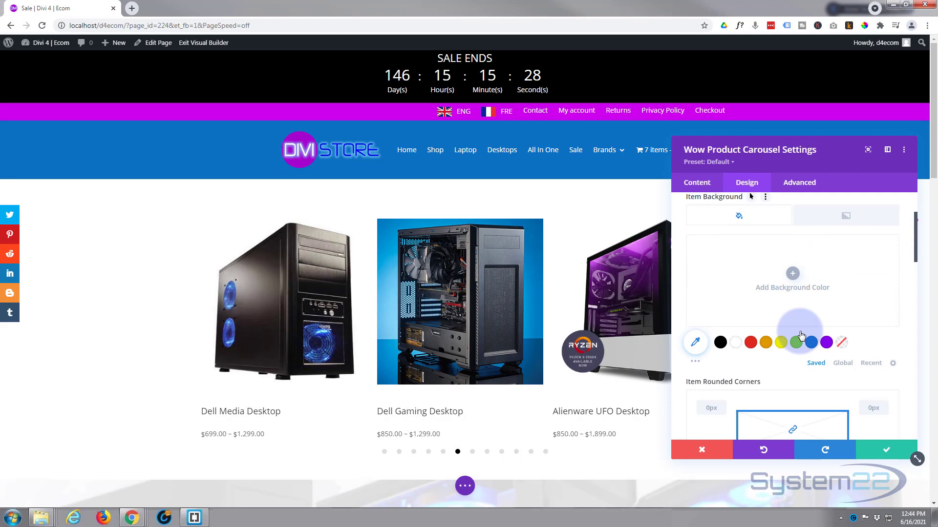
{"action": "scroll", "coordinate": [799, 330], "scroll_direction": "down", "scroll_amount": 3}
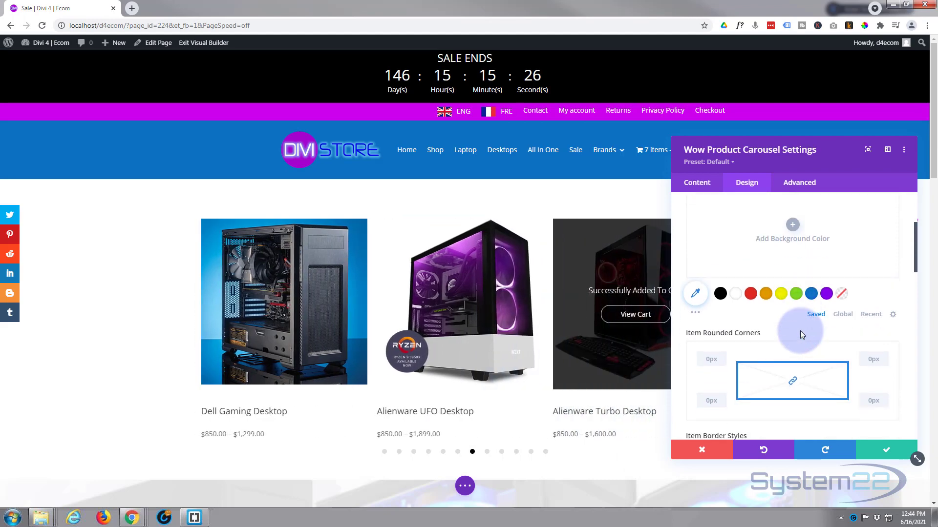
{"action": "scroll", "coordinate": [800, 335], "scroll_direction": "down", "scroll_amount": 3}
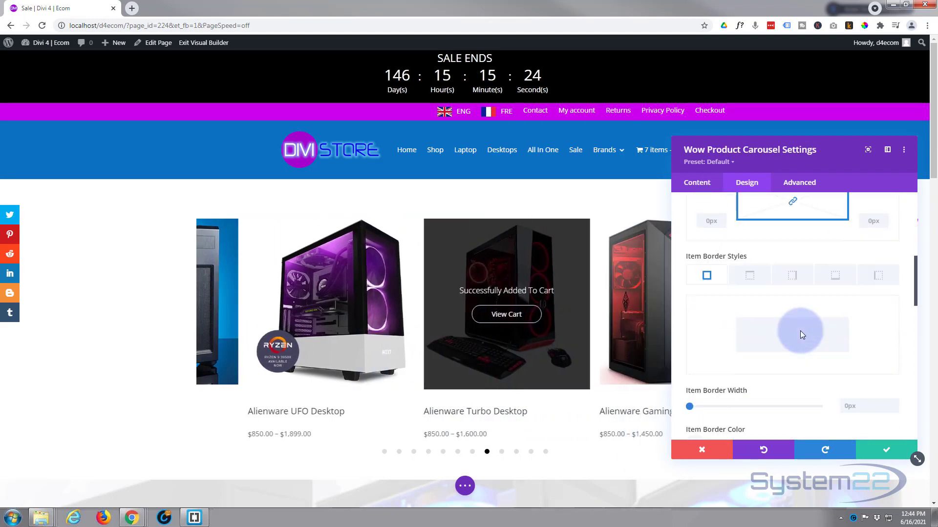
{"action": "scroll", "coordinate": [800, 329], "scroll_direction": "down", "scroll_amount": 6}
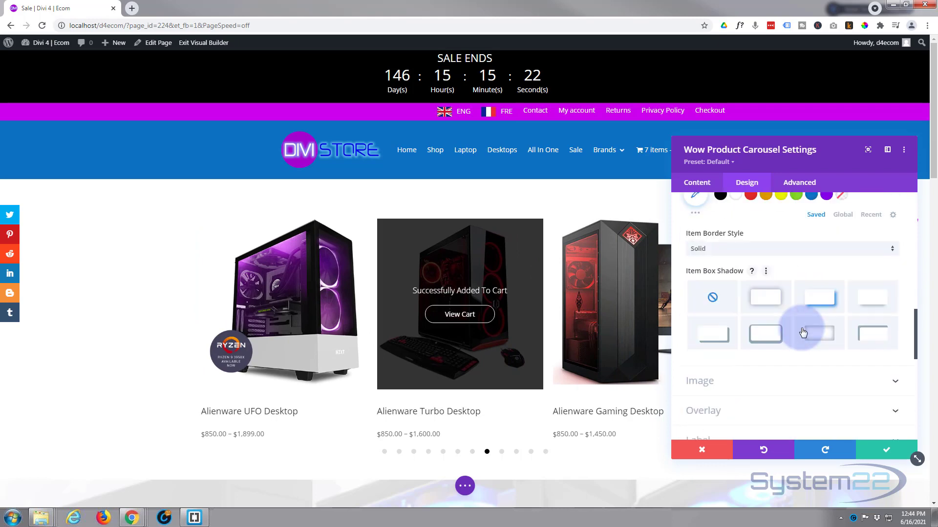
{"action": "left_click", "coordinate": [756, 336]}
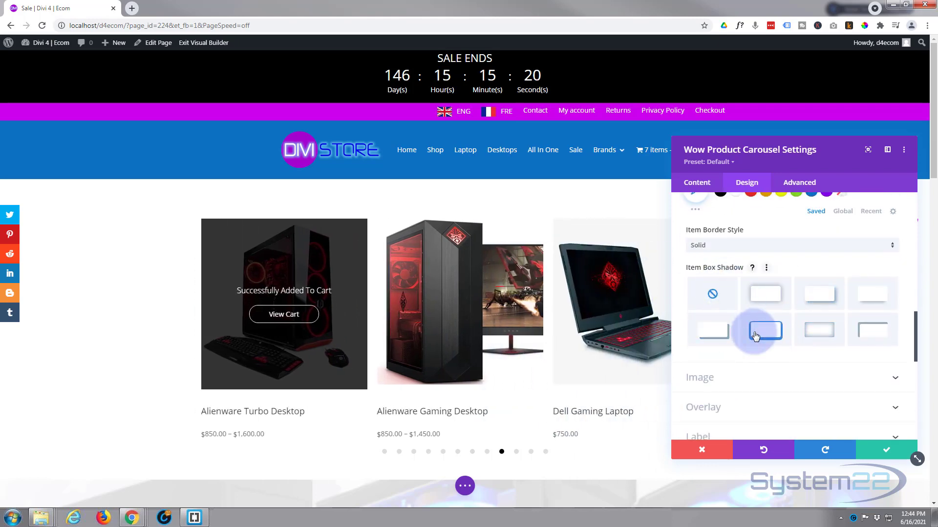
{"action": "scroll", "coordinate": [755, 336], "scroll_direction": "down", "scroll_amount": 2}
Set the carousel images' hover animation to Zoom In.
{"action": "left_click", "coordinate": [755, 334]}
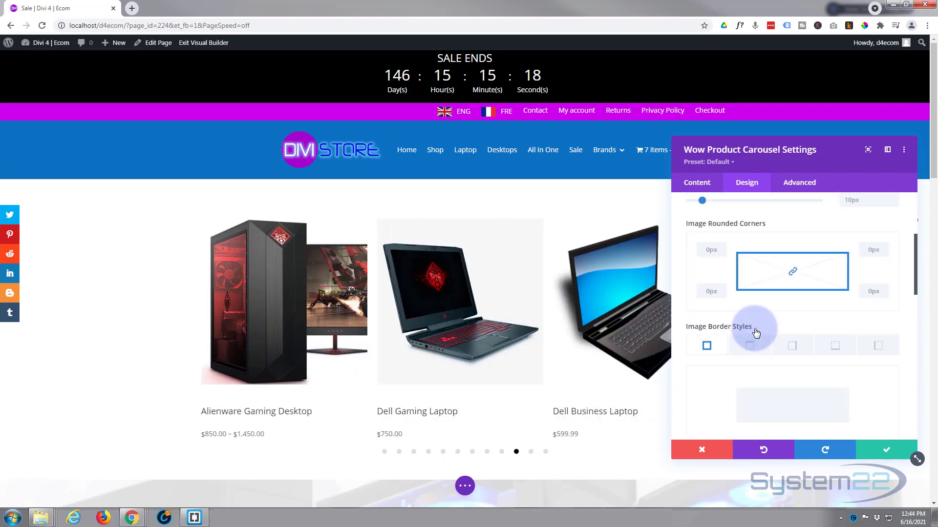
{"action": "scroll", "coordinate": [747, 329], "scroll_direction": "up", "scroll_amount": 2}
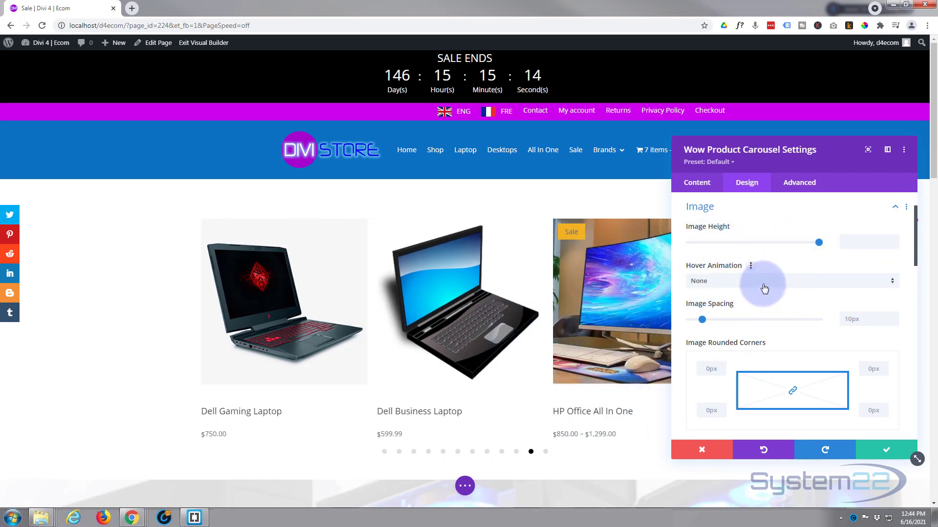
{"action": "left_click", "coordinate": [765, 288]}
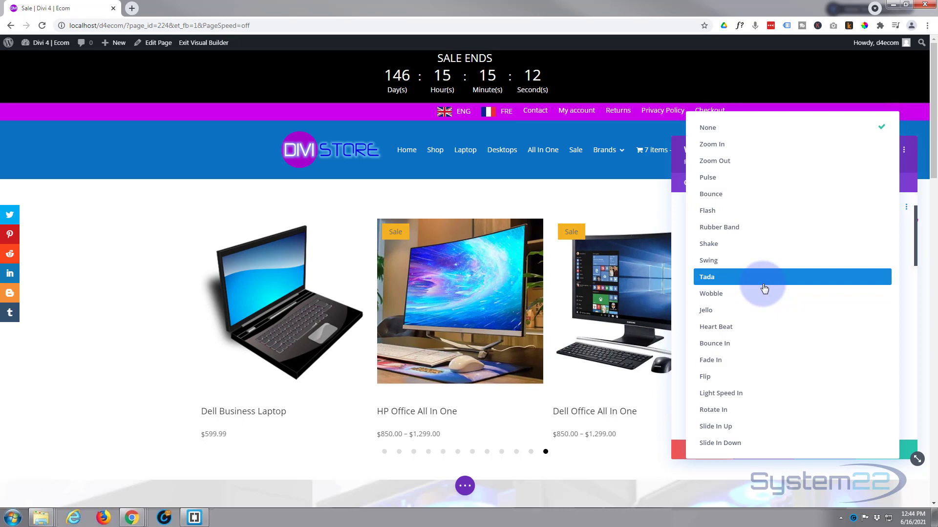
{"action": "left_click", "coordinate": [740, 147]}
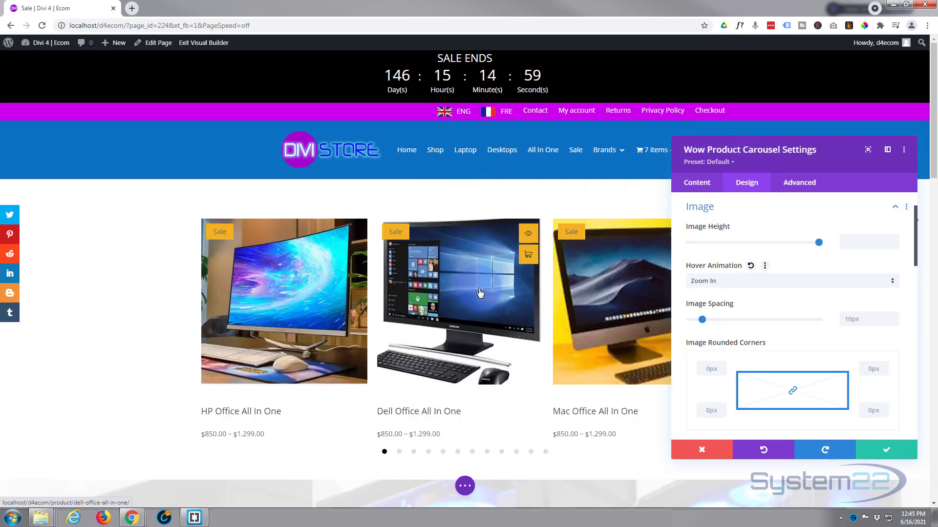
{"action": "mouse_move", "coordinate": [284, 302]}
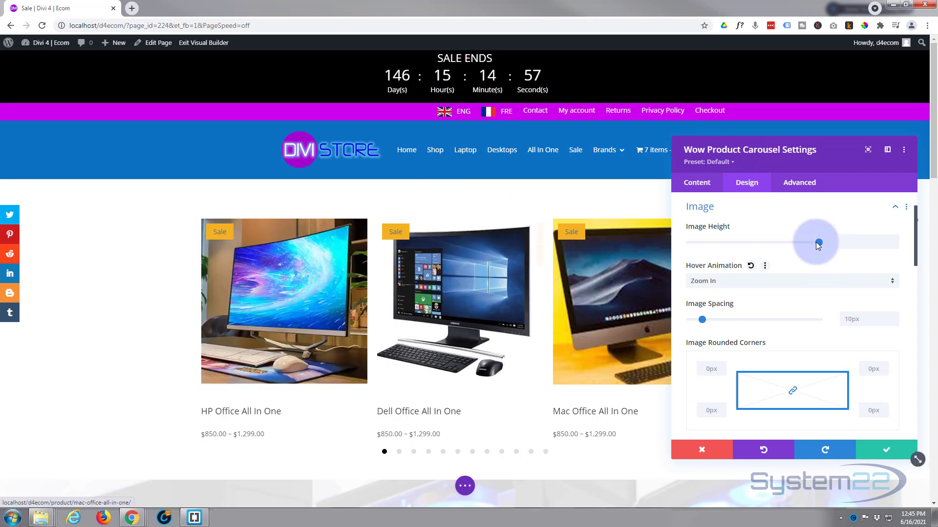
{"action": "left_click", "coordinate": [738, 285]}
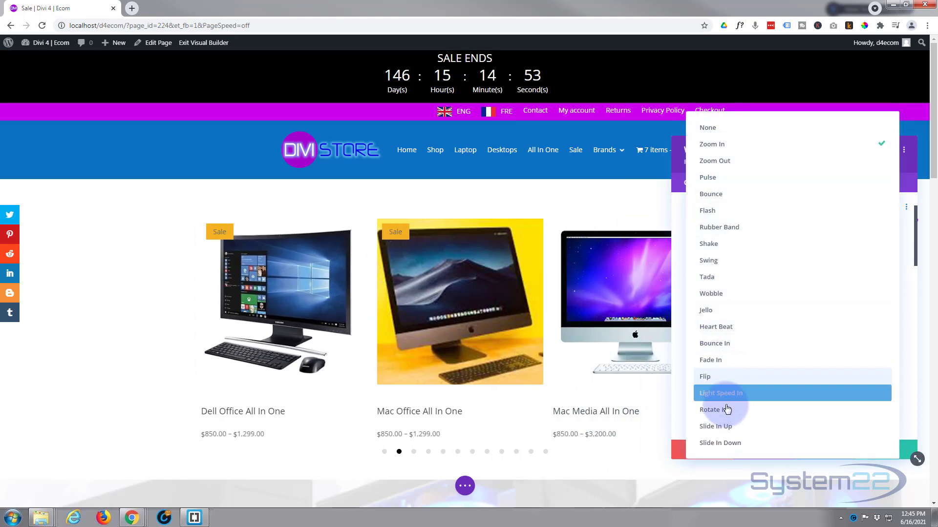
{"action": "left_click", "coordinate": [680, 206]}
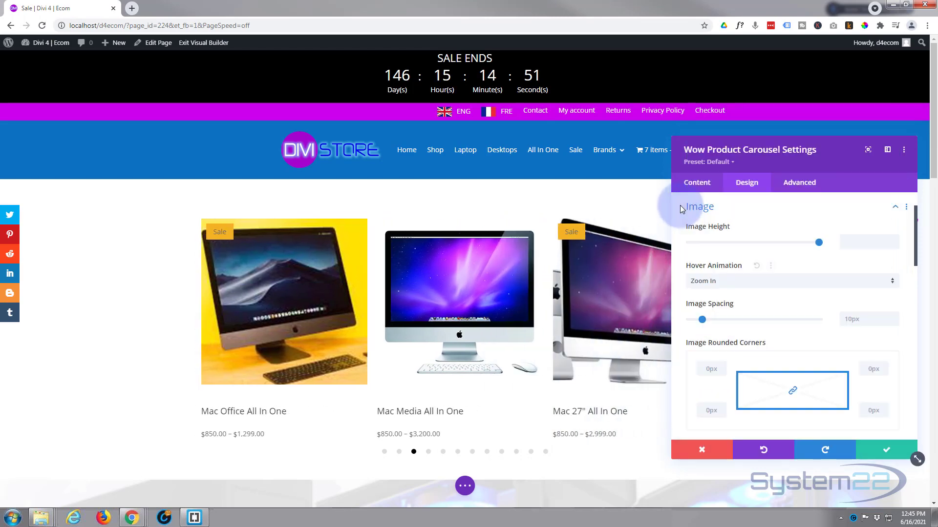
Look over the Image Spacing, Rounded Corners and Border settings.
{"action": "scroll", "coordinate": [717, 255], "scroll_direction": "down", "scroll_amount": 3}
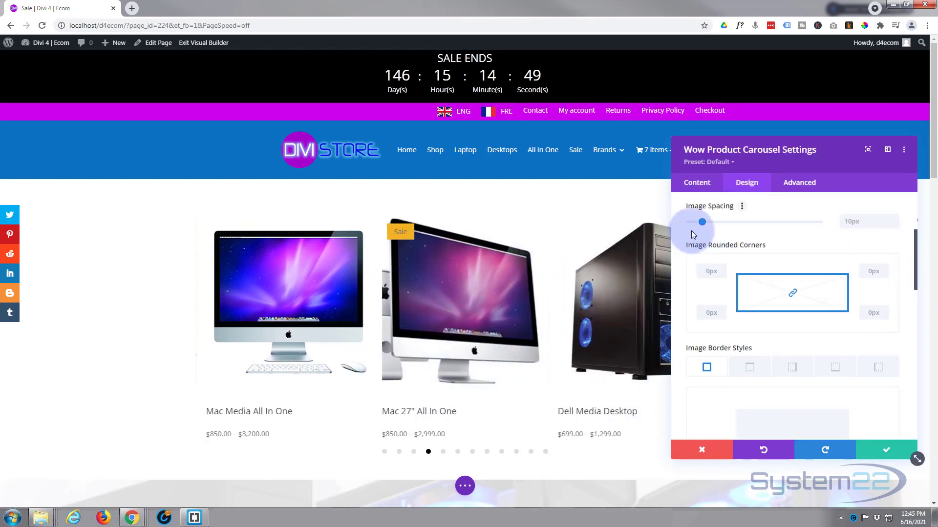
{"action": "scroll", "coordinate": [704, 230], "scroll_direction": "down", "scroll_amount": 1}
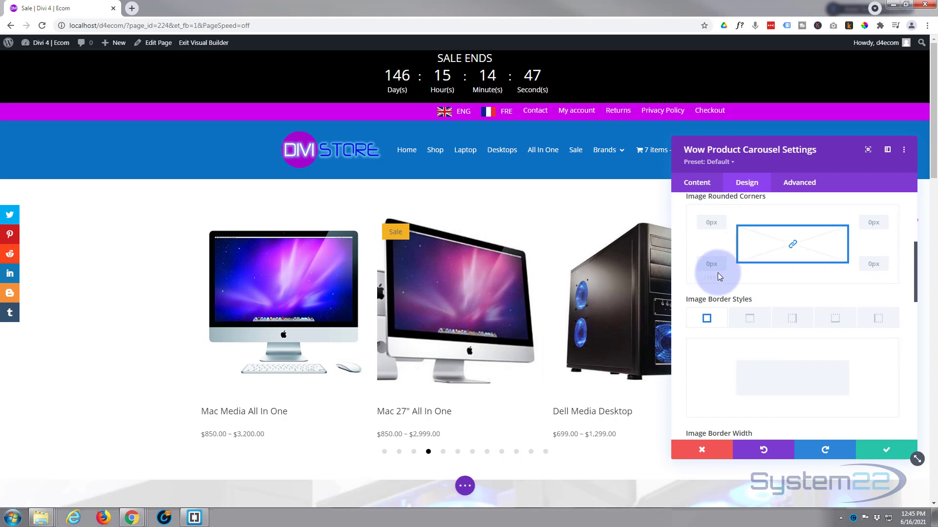
{"action": "scroll", "coordinate": [717, 272], "scroll_direction": "down", "scroll_amount": 3}
{"action": "scroll", "coordinate": [717, 272], "scroll_direction": "down", "scroll_amount": 5}
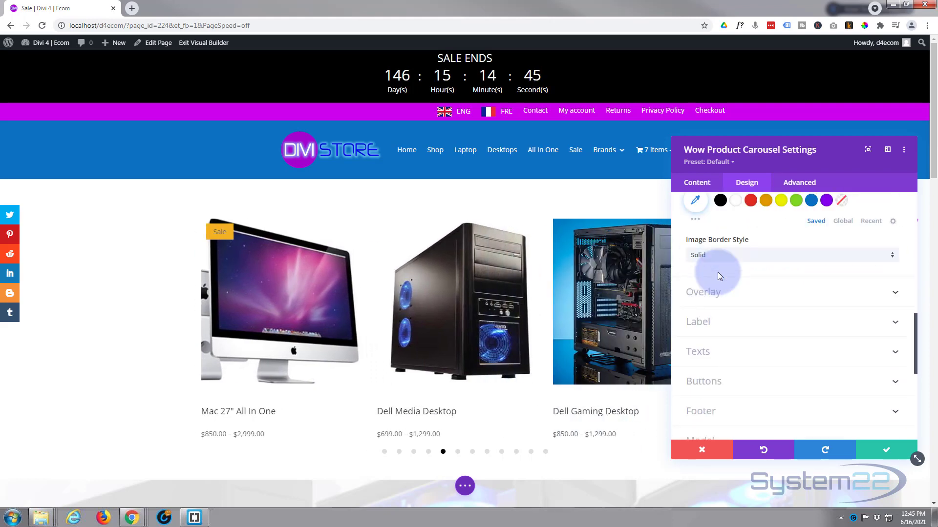
Expand the Overlay group and review its background, icon, icon colour, size and opacity options.
{"action": "left_click", "coordinate": [760, 247]}
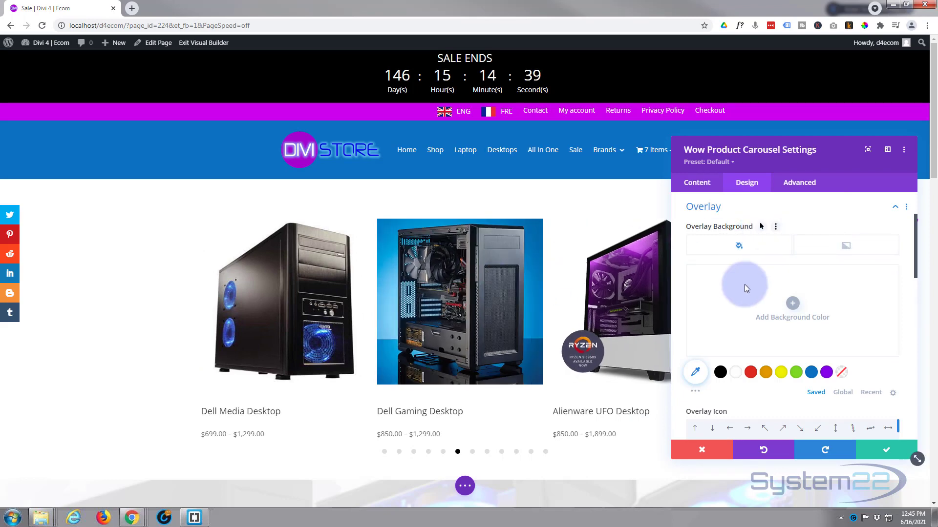
{"action": "scroll", "coordinate": [744, 284], "scroll_direction": "down", "scroll_amount": 3}
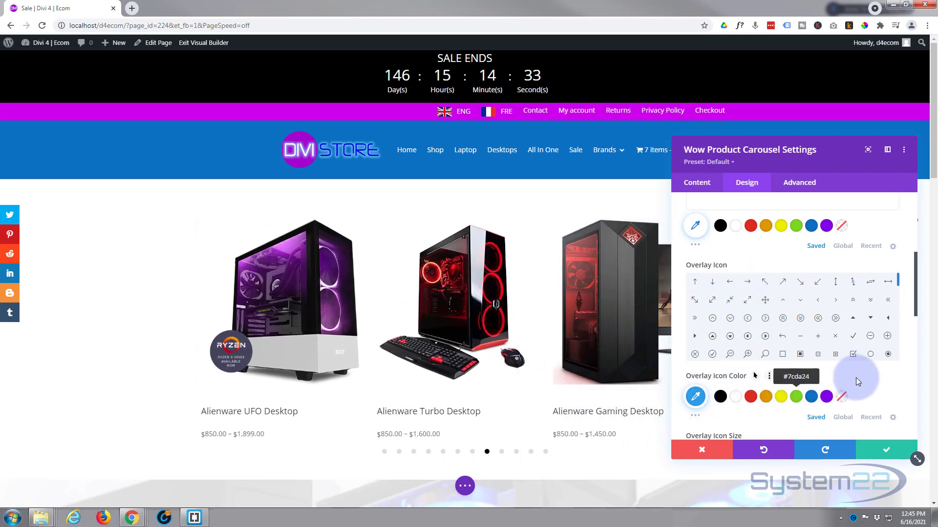
{"action": "left_click_drag", "start_coordinate": [913, 312], "coordinate": [923, 374]}
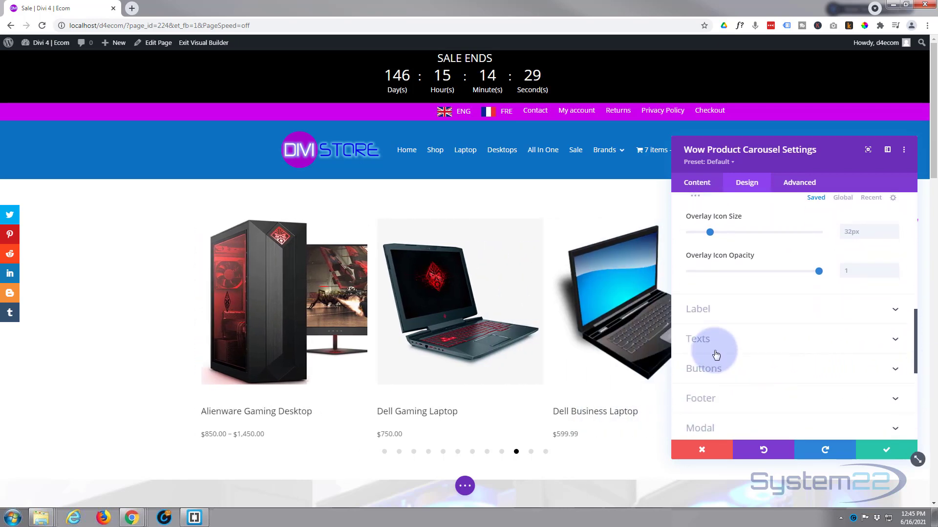
{"action": "left_click", "coordinate": [762, 317]}
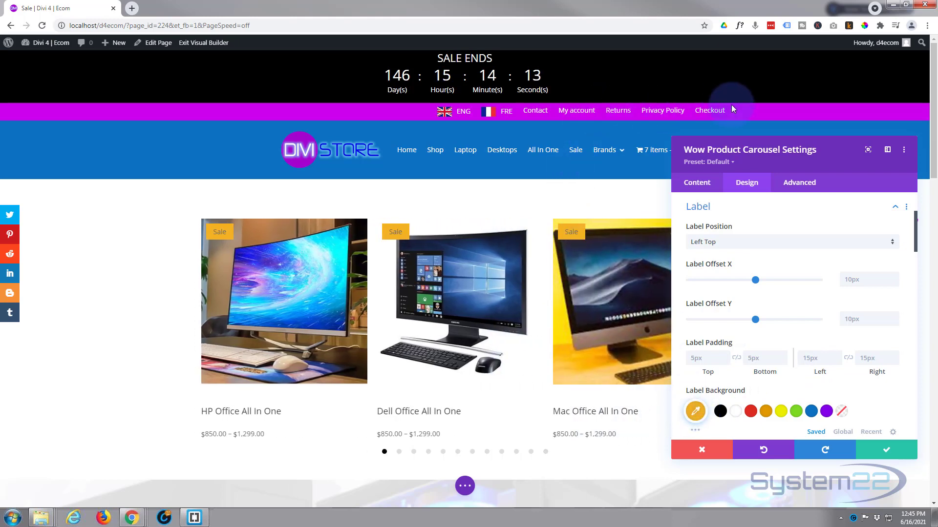
Sample the page's magenta bar with ColorPick and copy its code CD00ED.
{"action": "left_click", "coordinate": [864, 25]}
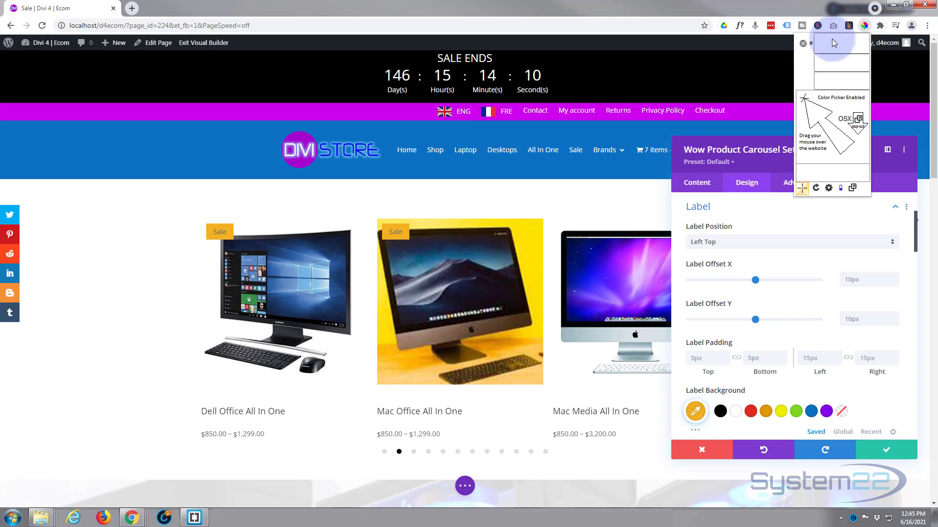
{"action": "left_click", "coordinate": [764, 111]}
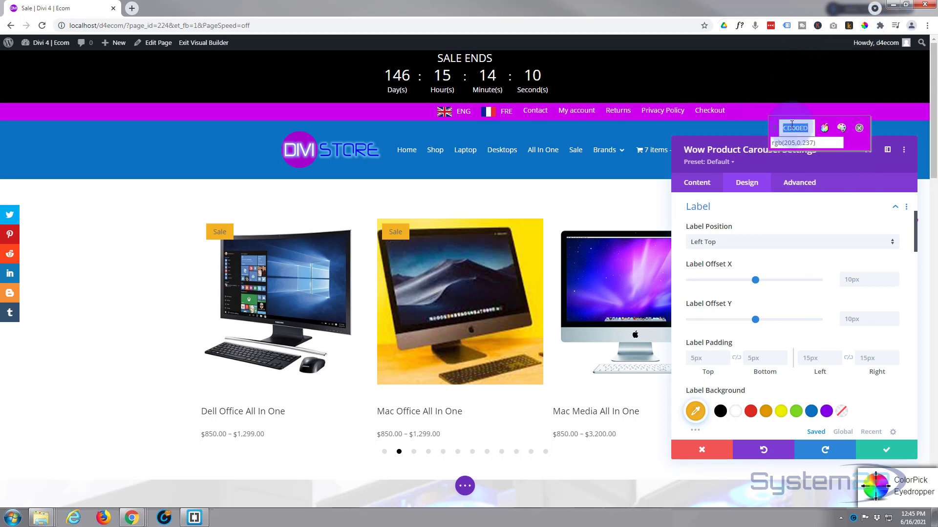
{"action": "right_click", "coordinate": [793, 125]}
{"action": "left_click", "coordinate": [813, 130]}
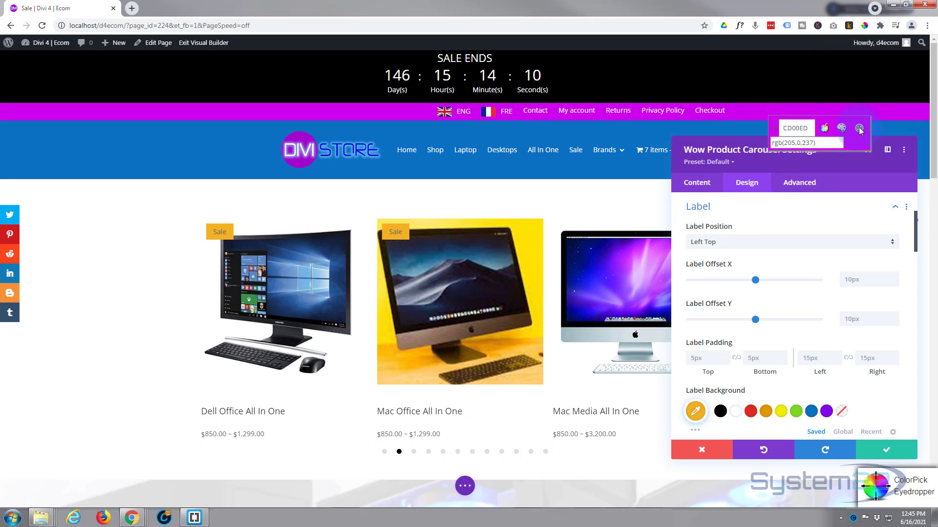
{"action": "left_click", "coordinate": [859, 129]}
Set the Sale label background to #CD00ED and the label text colour to white.
{"action": "left_click", "coordinate": [696, 412]}
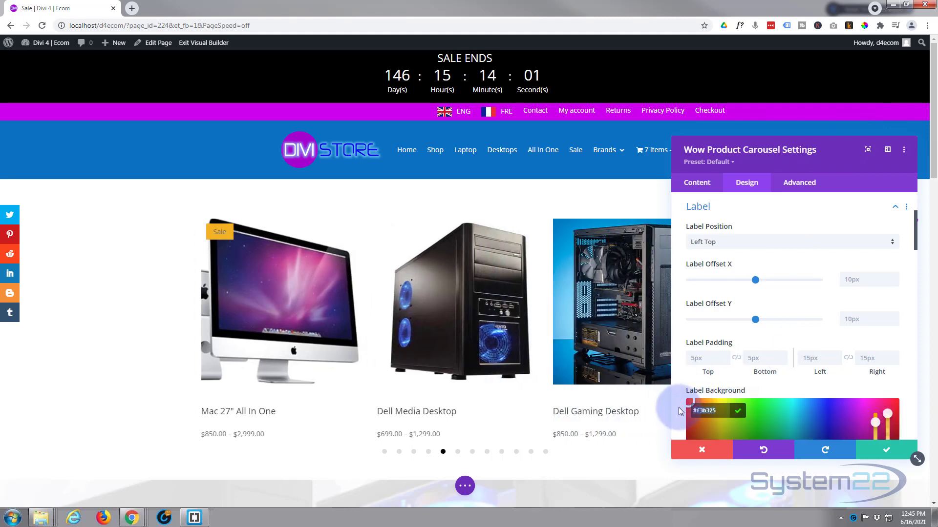
{"action": "key", "text": "ctrl+v"}
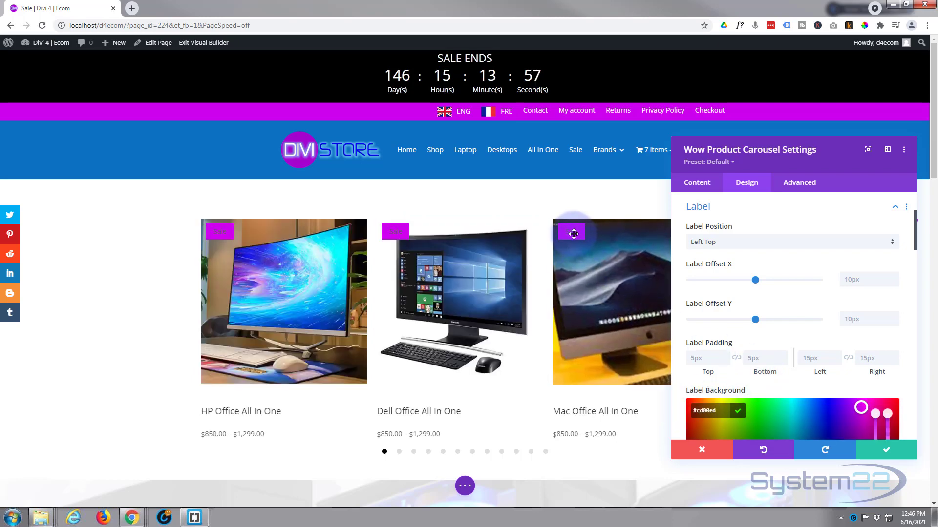
{"action": "scroll", "coordinate": [779, 324], "scroll_direction": "down", "scroll_amount": 1}
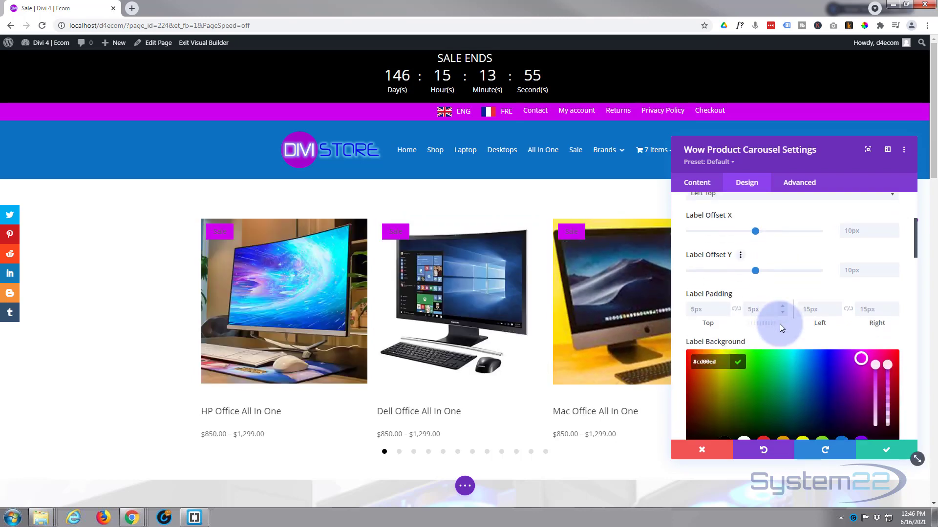
{"action": "scroll", "coordinate": [779, 323], "scroll_direction": "down", "scroll_amount": 5}
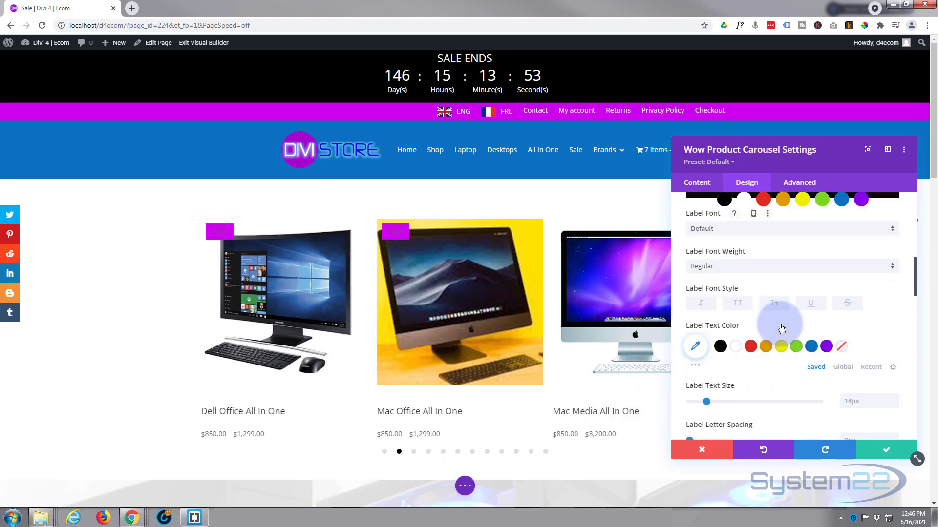
{"action": "left_click", "coordinate": [735, 347]}
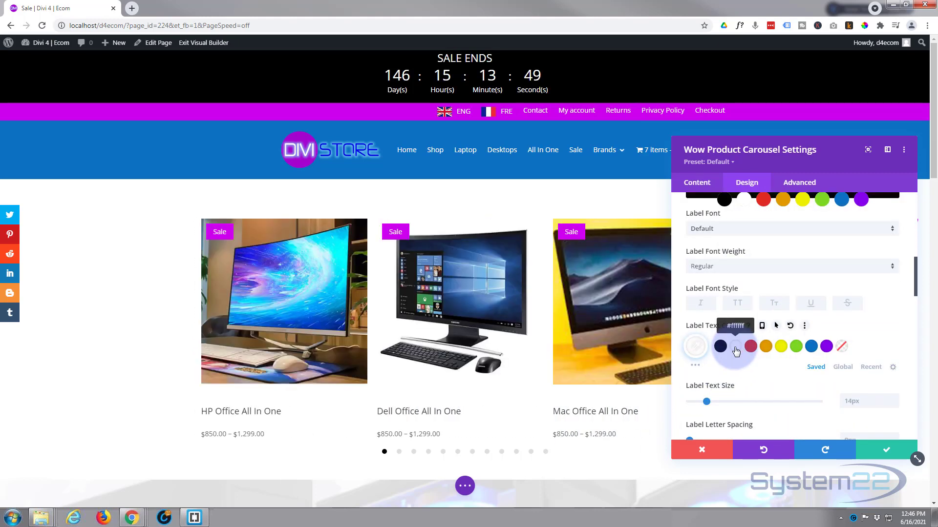
Review the label font settings, keeping the Default font.
{"action": "scroll", "coordinate": [736, 350], "scroll_direction": "down", "scroll_amount": 2}
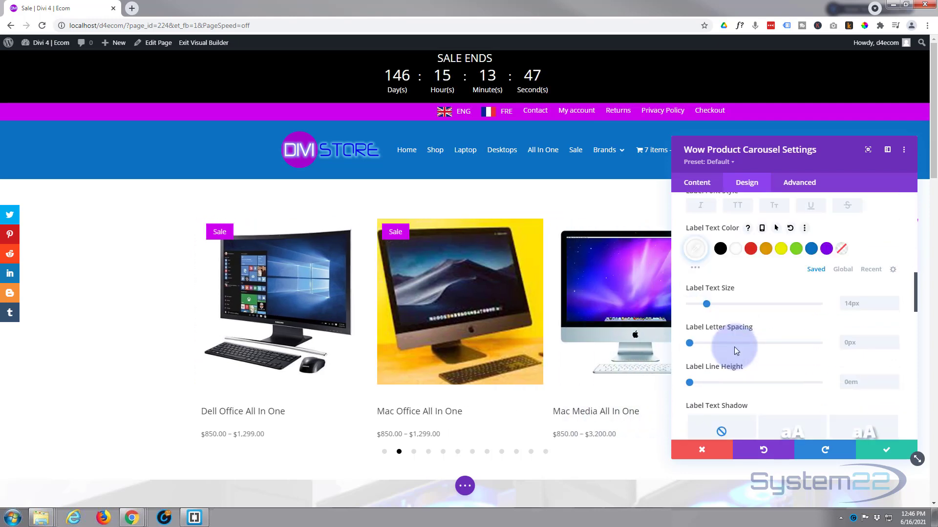
{"action": "scroll", "coordinate": [733, 347], "scroll_direction": "down", "scroll_amount": 1}
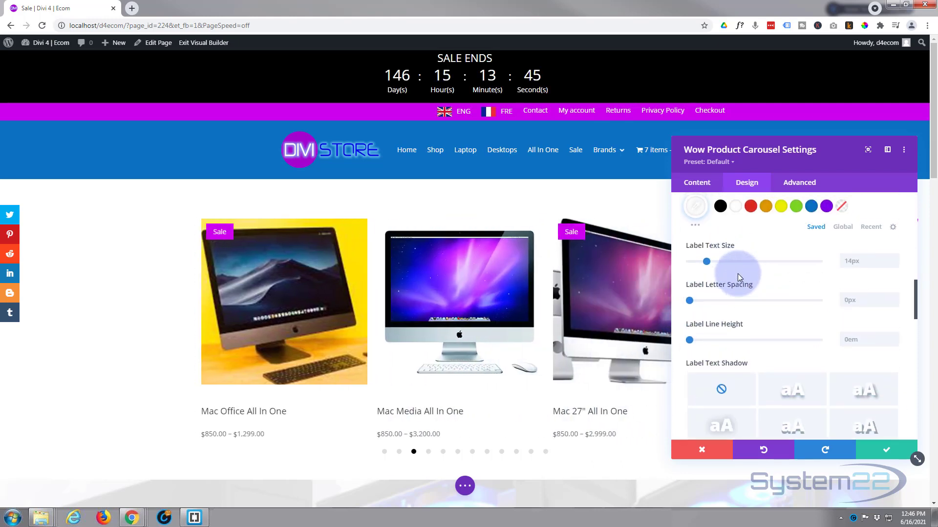
{"action": "scroll", "coordinate": [737, 273], "scroll_direction": "up", "scroll_amount": 4}
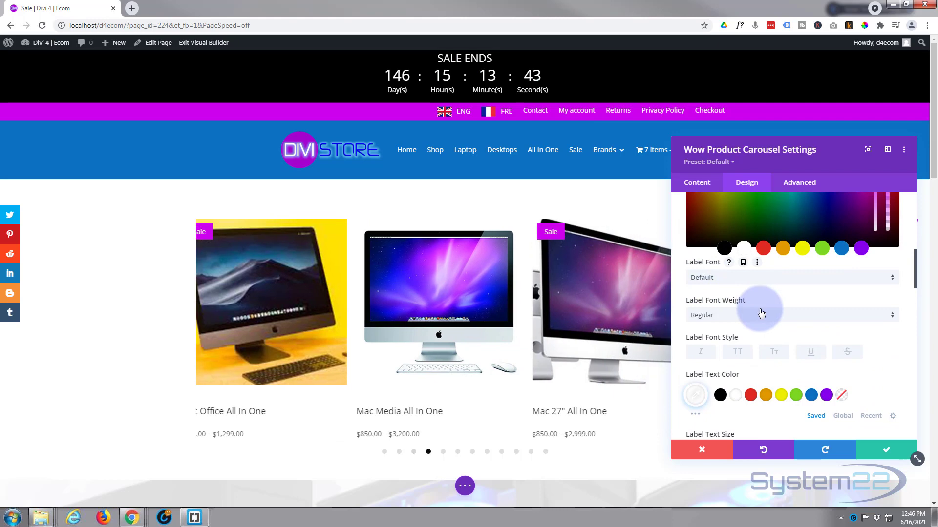
{"action": "scroll", "coordinate": [734, 283], "scroll_direction": "down", "scroll_amount": 1}
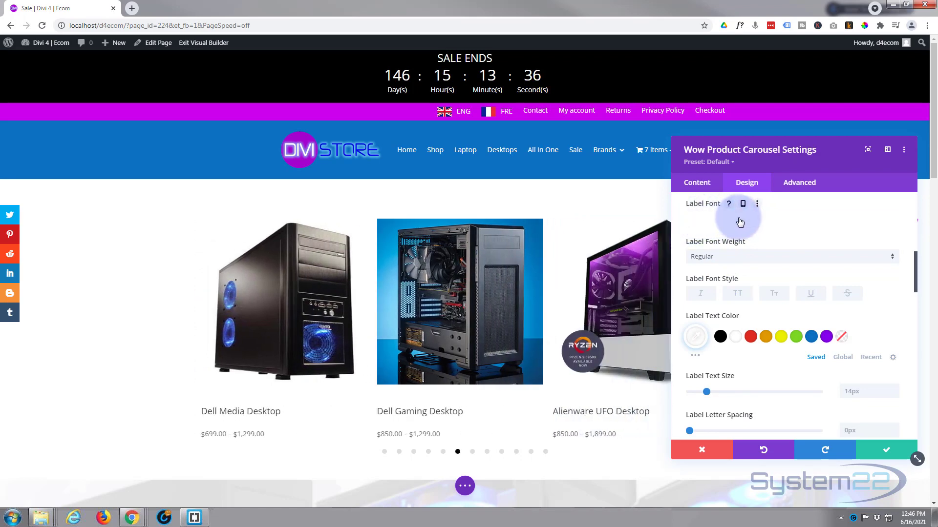
{"action": "left_click", "coordinate": [740, 223]}
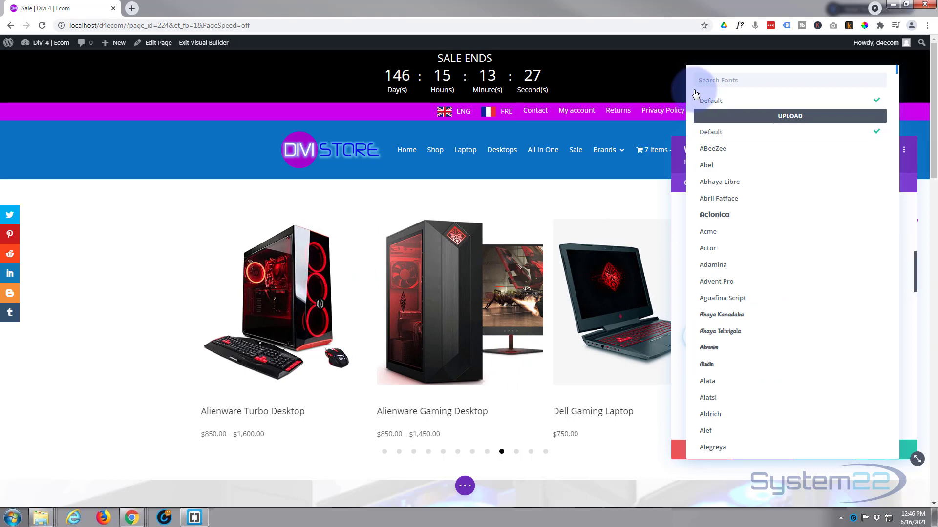
{"action": "left_click", "coordinate": [677, 161]}
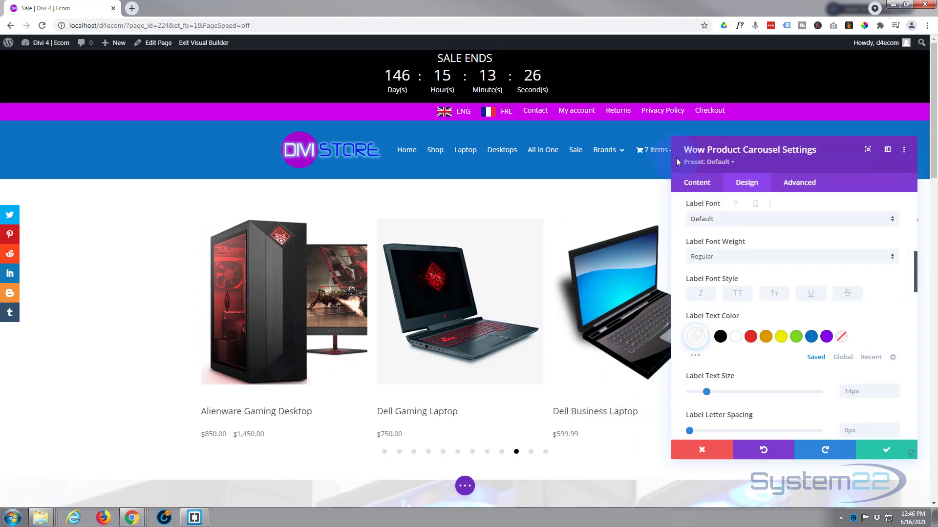
{"action": "scroll", "coordinate": [780, 293], "scroll_direction": "down", "scroll_amount": 8}
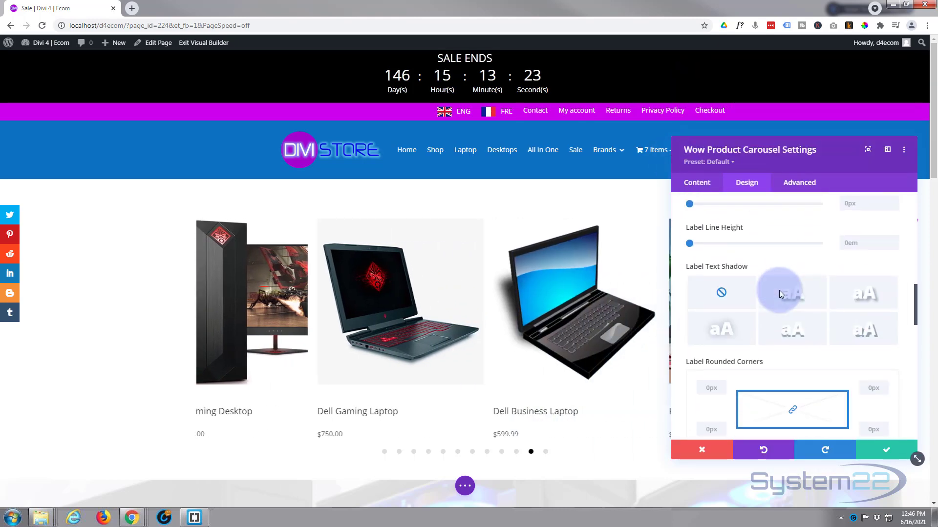
{"action": "scroll", "coordinate": [779, 293], "scroll_direction": "down", "scroll_amount": 6}
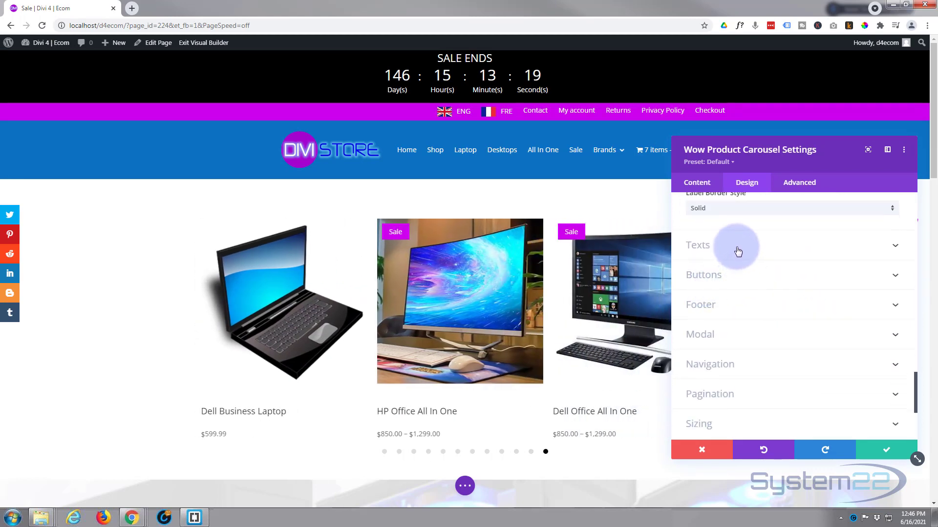
Centre the product card titles and prices in the Texts settings.
{"action": "left_click", "coordinate": [739, 249]}
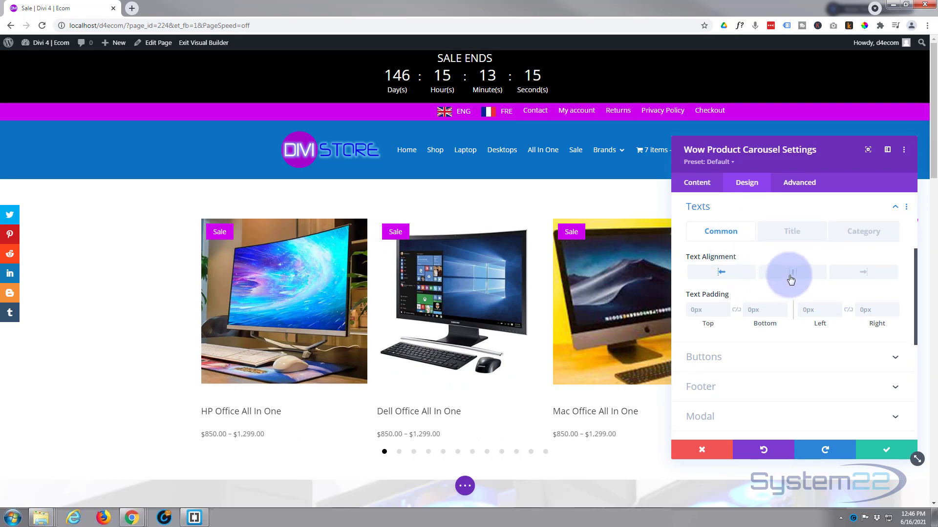
{"action": "left_click", "coordinate": [791, 276]}
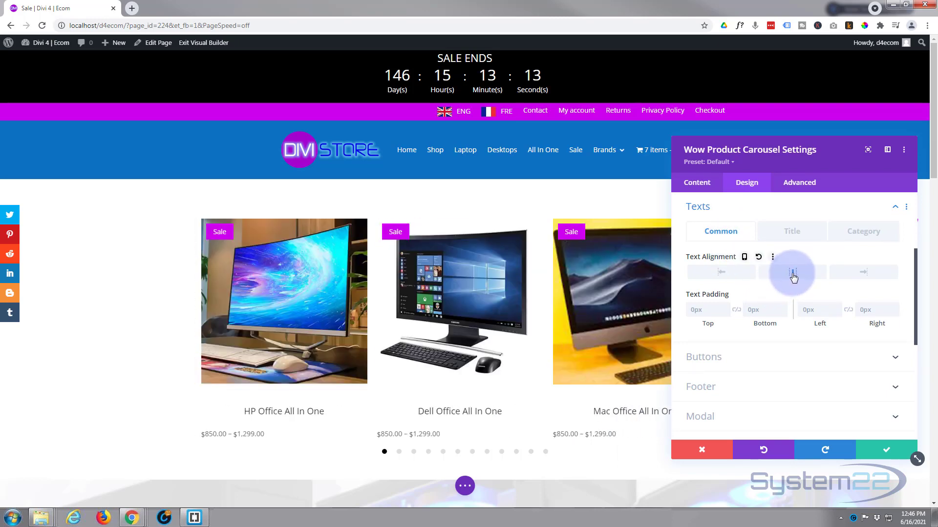
{"action": "scroll", "coordinate": [734, 281], "scroll_direction": "down", "scroll_amount": 1}
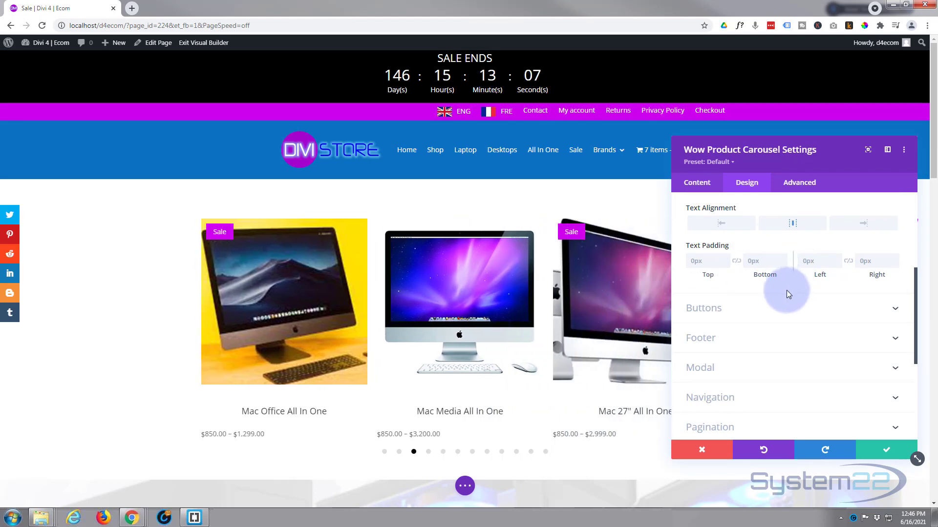
{"action": "scroll", "coordinate": [786, 293], "scroll_direction": "up", "scroll_amount": 3}
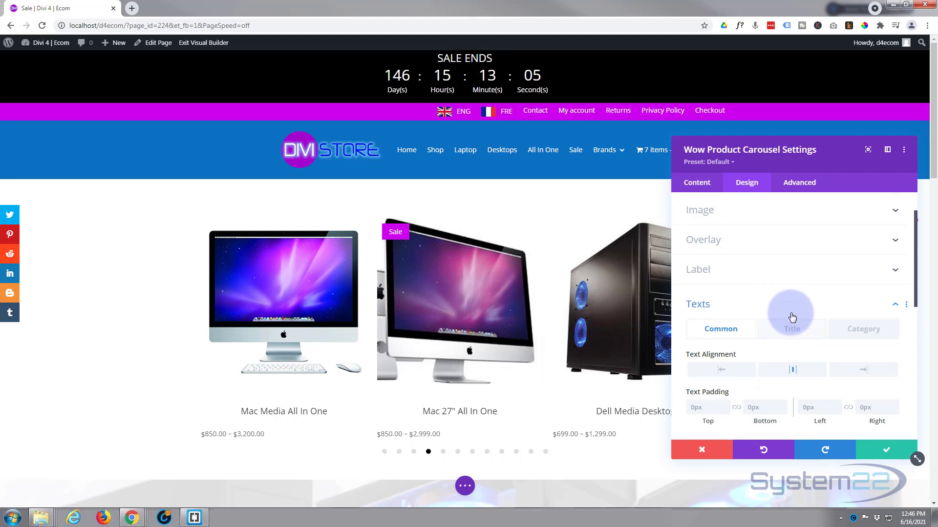
{"action": "scroll", "coordinate": [791, 317], "scroll_direction": "down", "scroll_amount": 2}
Colour the product category text magenta #cd00ed.
{"action": "left_click", "coordinate": [791, 233]}
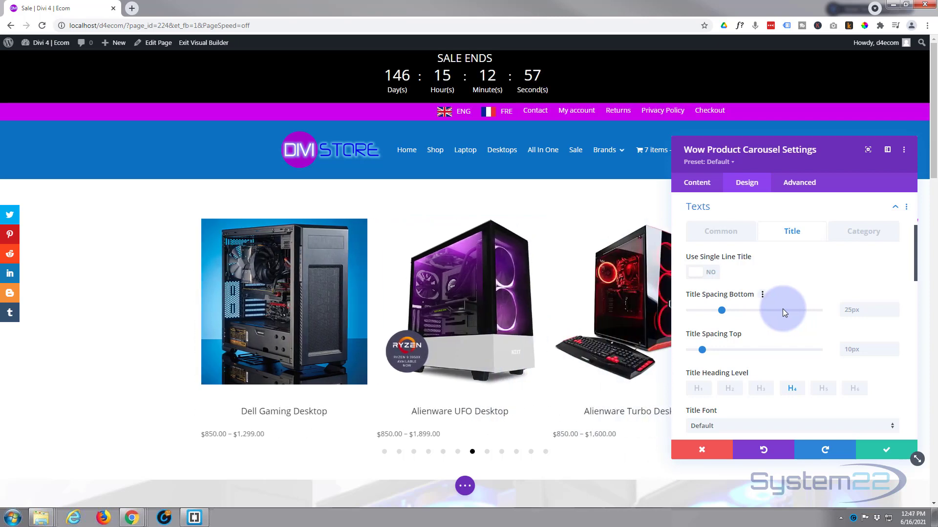
{"action": "left_click", "coordinate": [852, 238]}
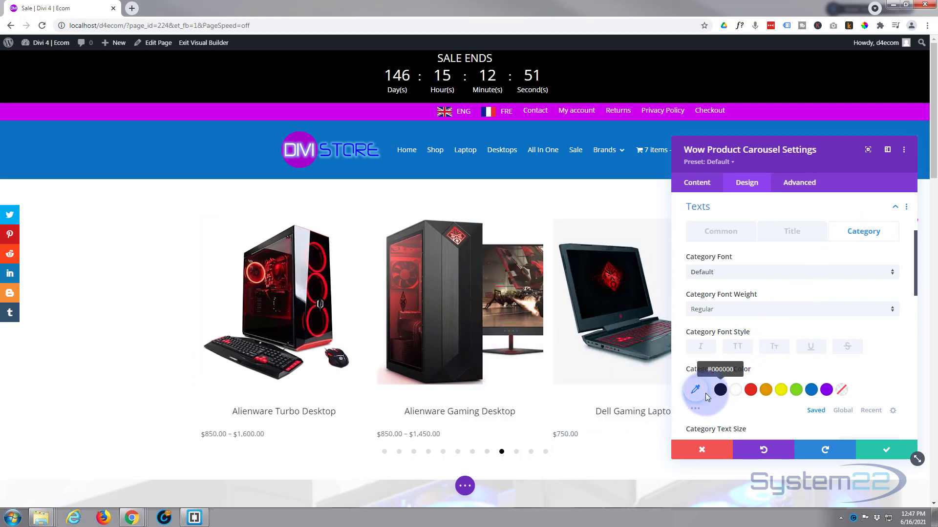
{"action": "left_click", "coordinate": [691, 391]}
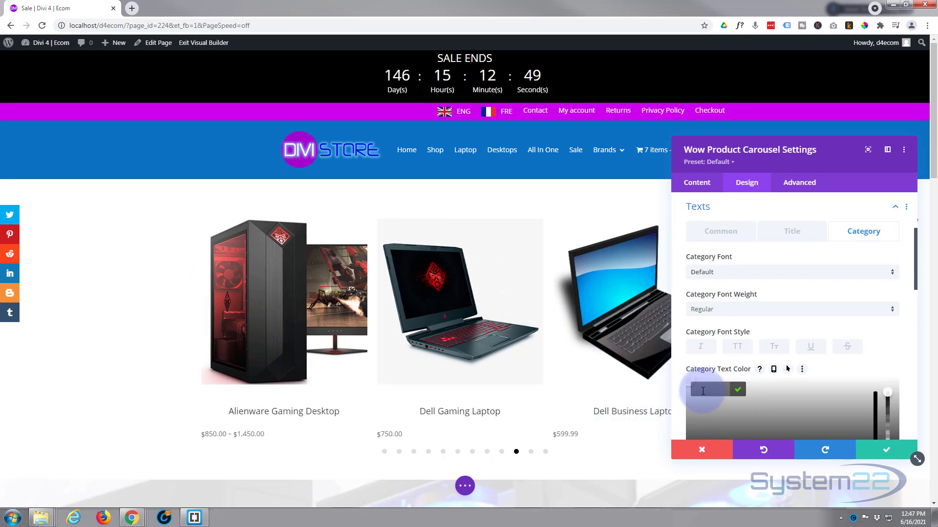
{"action": "right_click", "coordinate": [702, 390]}
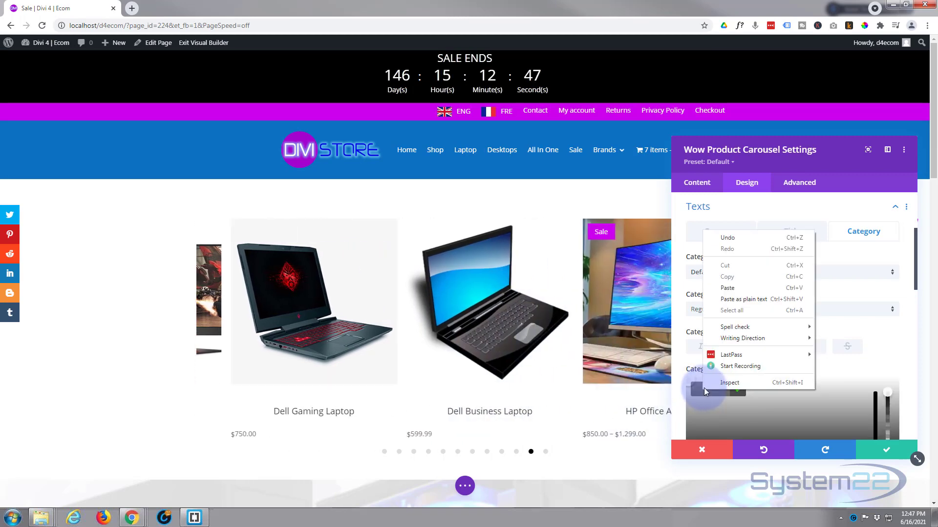
{"action": "left_click", "coordinate": [727, 287]}
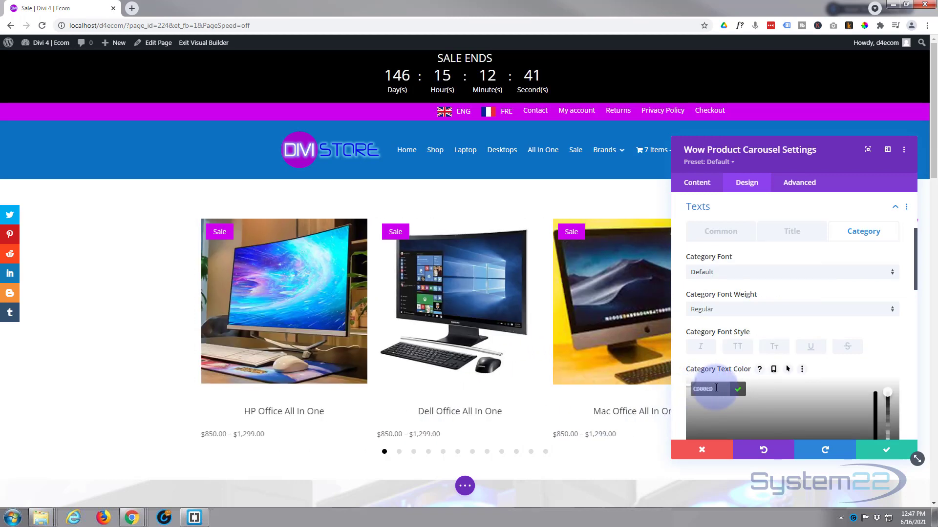
{"action": "left_click", "coordinate": [716, 388]}
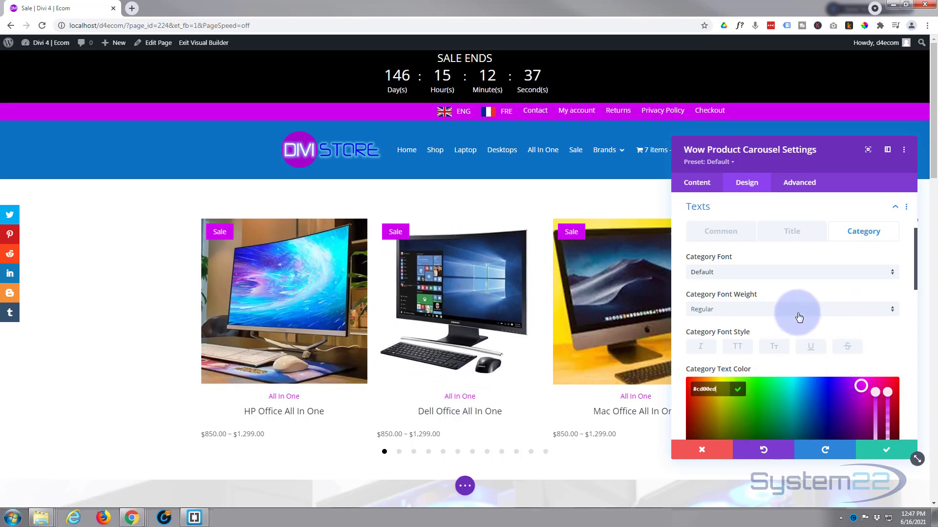
{"action": "scroll", "coordinate": [793, 304], "scroll_direction": "down", "scroll_amount": 4}
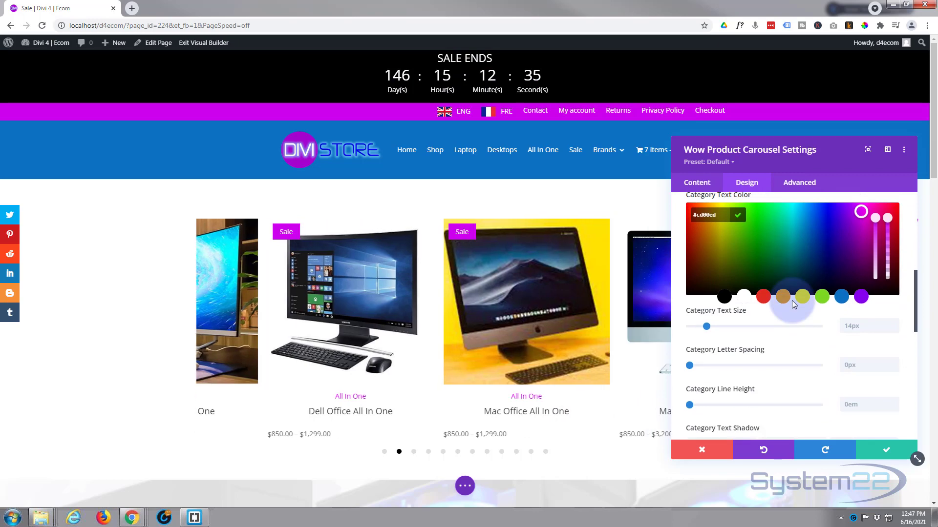
{"action": "scroll", "coordinate": [792, 300], "scroll_direction": "down", "scroll_amount": 5}
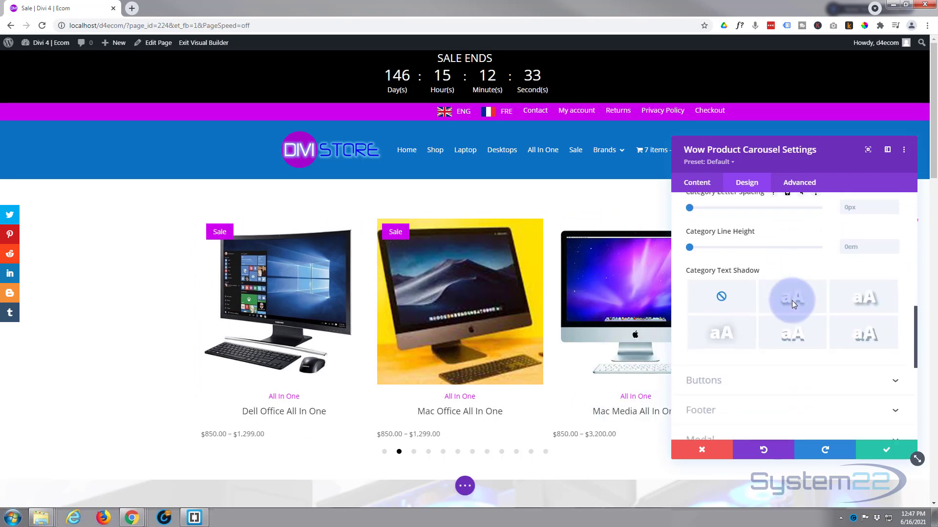
{"action": "scroll", "coordinate": [793, 305], "scroll_direction": "up", "scroll_amount": 10}
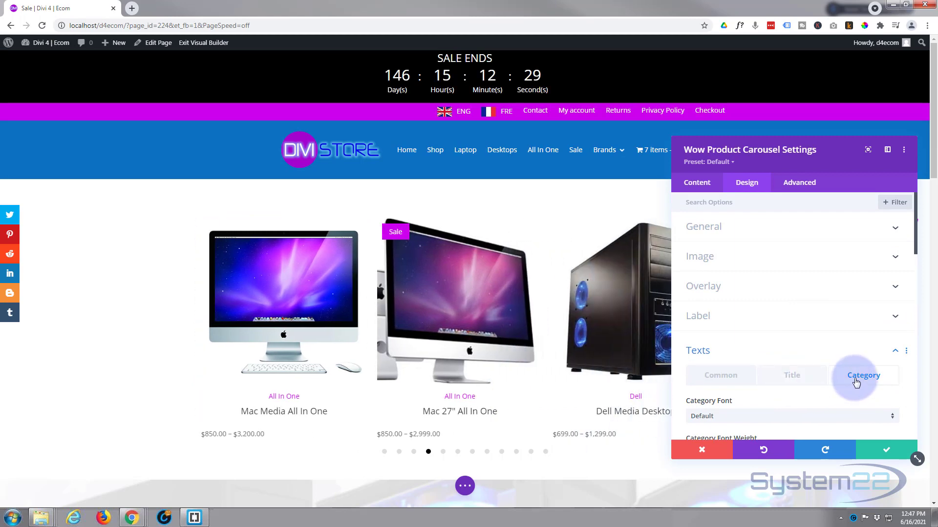
{"action": "scroll", "coordinate": [770, 364], "scroll_direction": "down", "scroll_amount": 5}
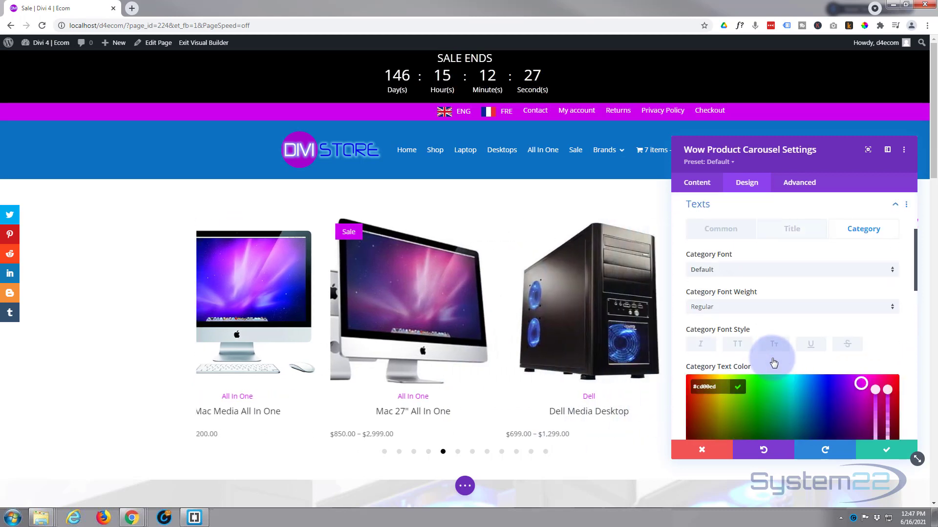
{"action": "scroll", "coordinate": [771, 359], "scroll_direction": "down", "scroll_amount": 10}
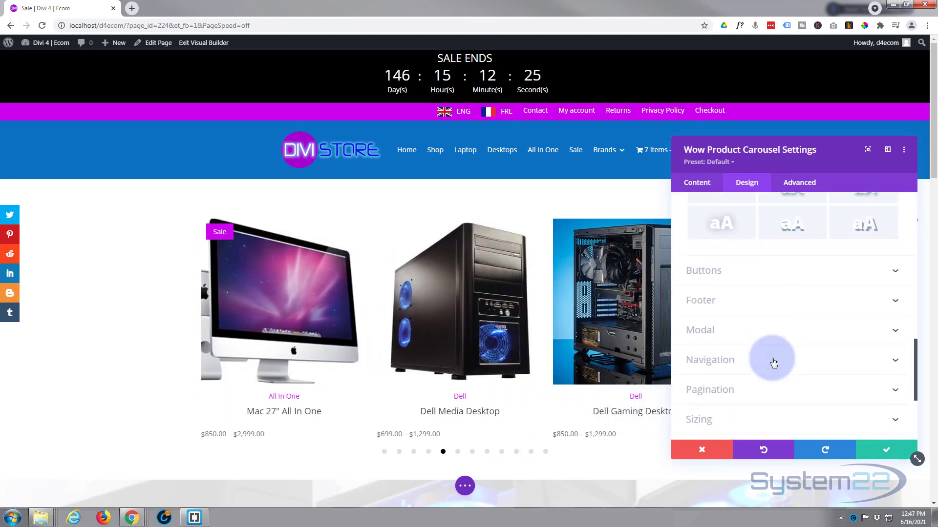
Give the quick-view button a white icon on a magenta #cd00ed background.
{"action": "left_click", "coordinate": [532, 232]}
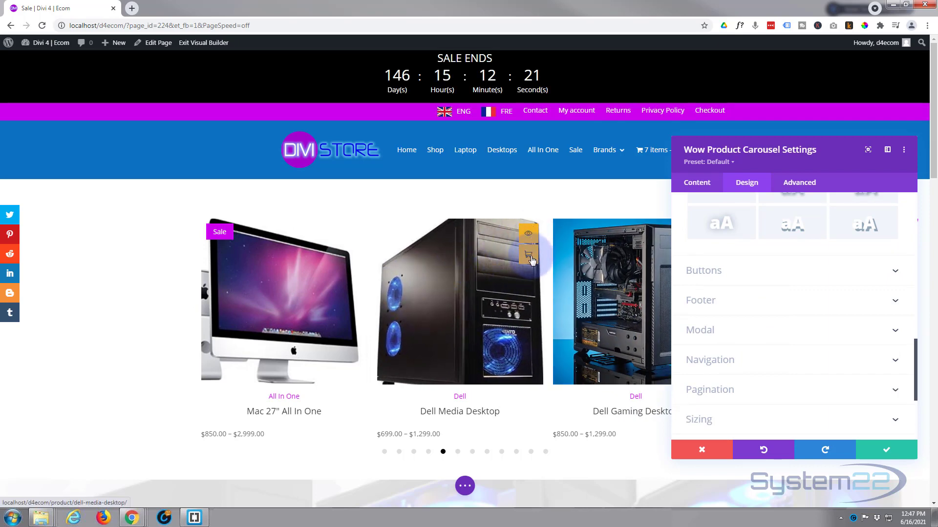
{"action": "left_click", "coordinate": [757, 270]}
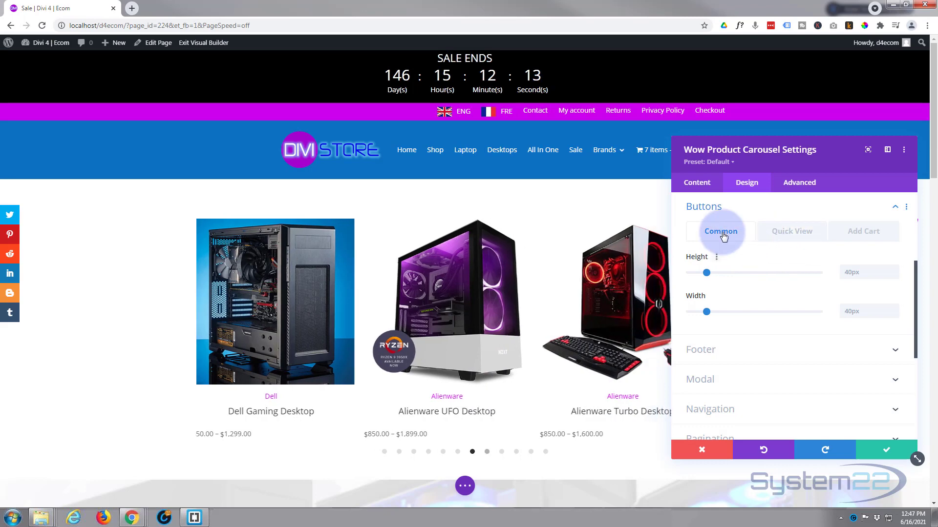
{"action": "left_click", "coordinate": [798, 233]}
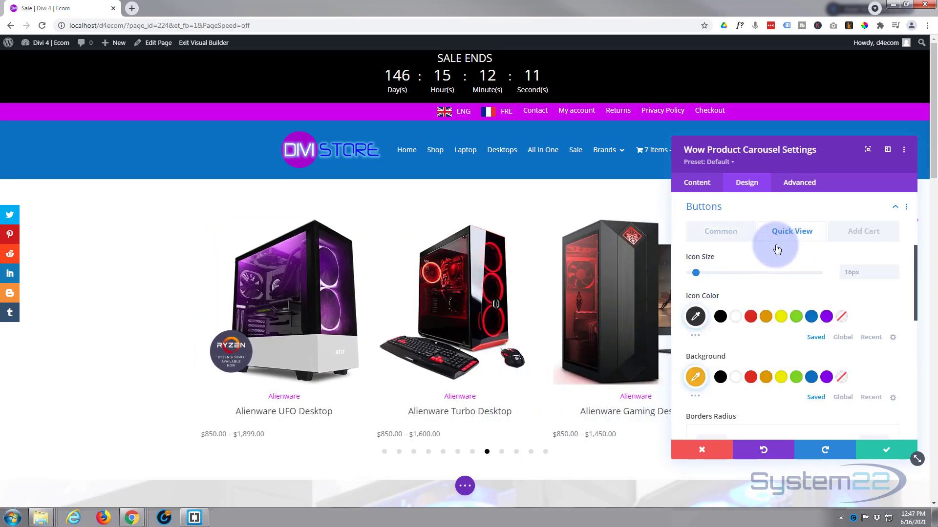
{"action": "left_click", "coordinate": [750, 316]}
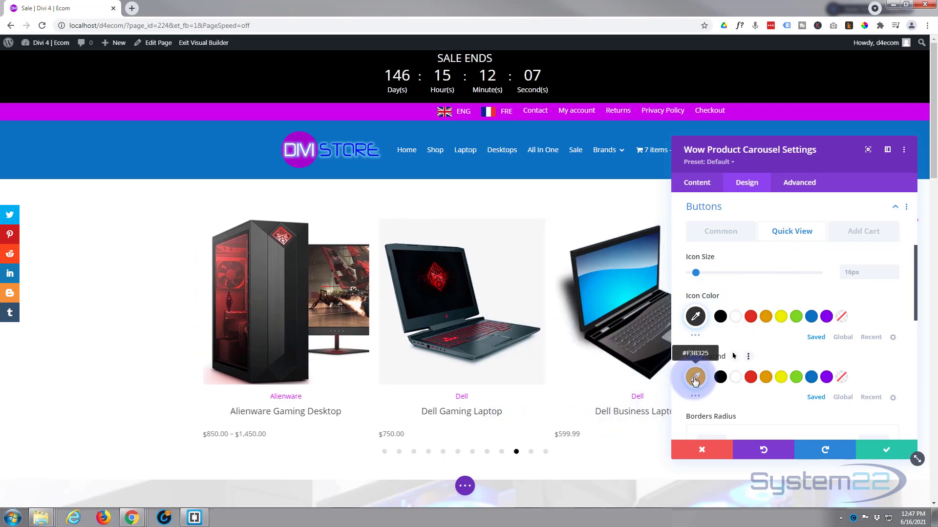
{"action": "left_click", "coordinate": [695, 380]}
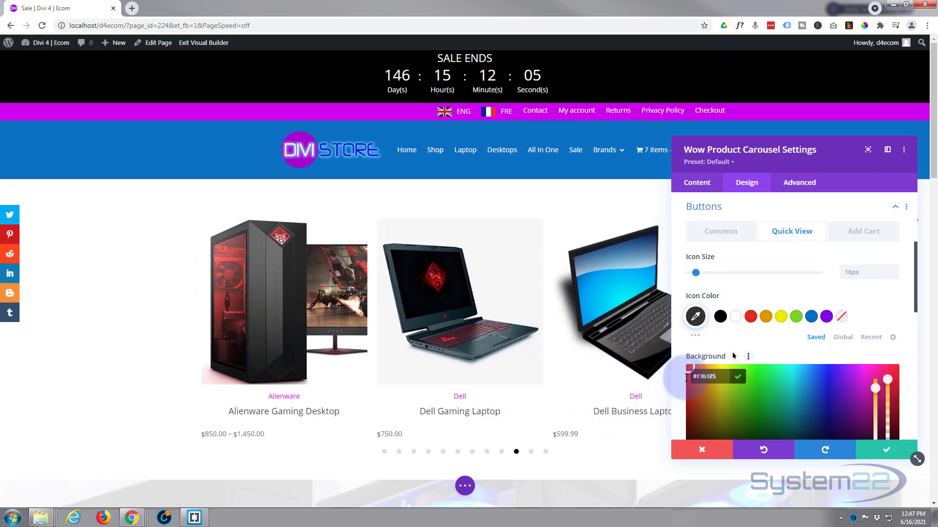
{"action": "type", "text": "#D000ED"}
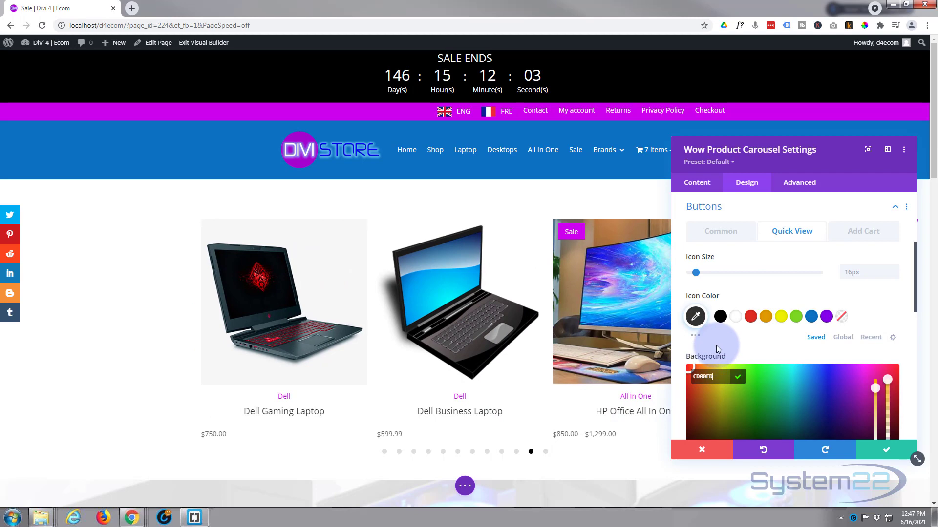
{"action": "left_click", "coordinate": [738, 320]}
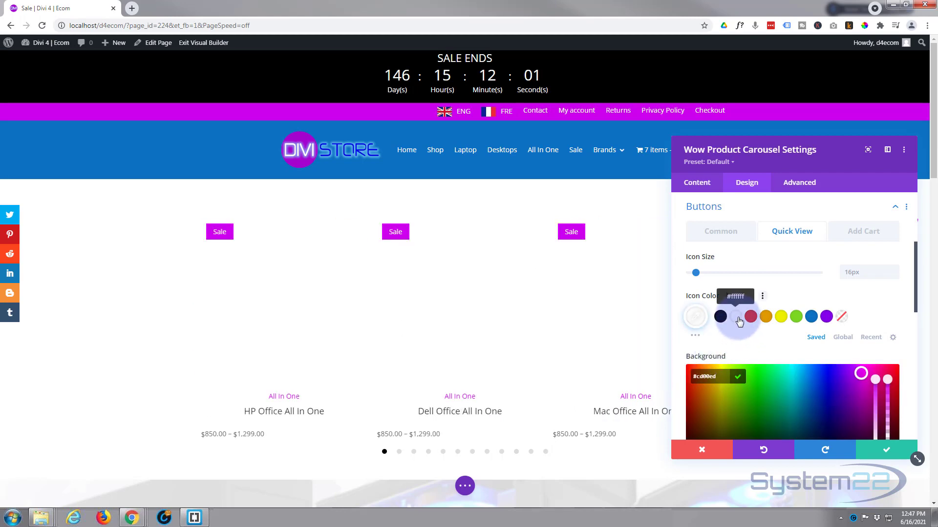
{"action": "mouse_move", "coordinate": [476, 273]}
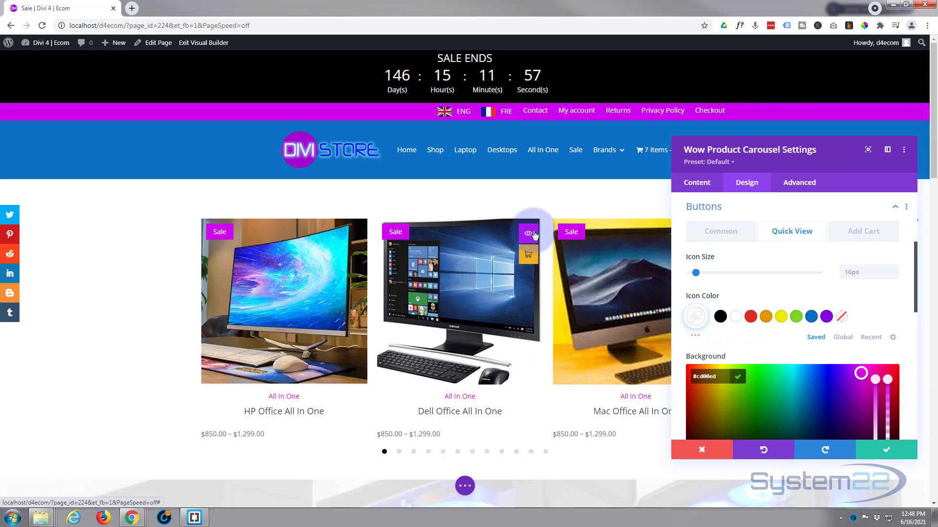
Give the add-to-cart button a white icon on a magenta #cd00ed background.
{"action": "left_click", "coordinate": [866, 233]}
{"action": "left_click", "coordinate": [735, 317]}
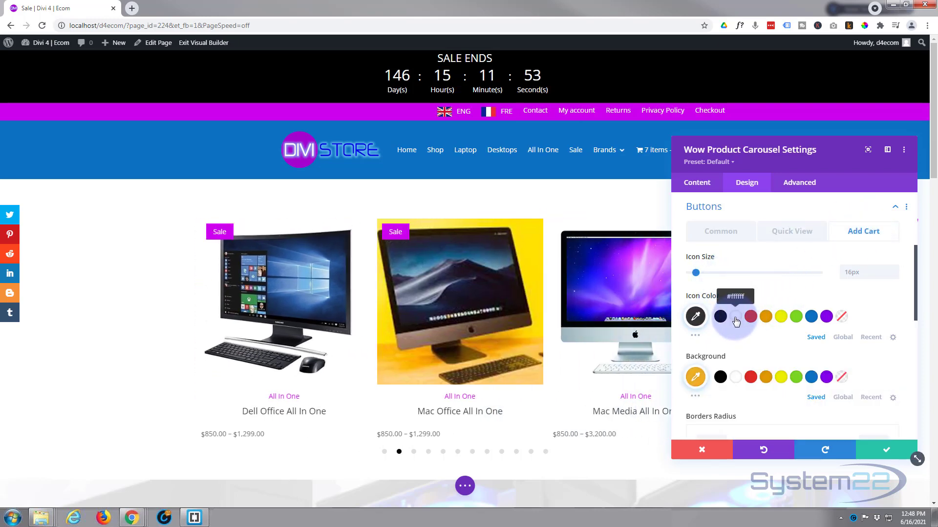
{"action": "left_click", "coordinate": [696, 376]}
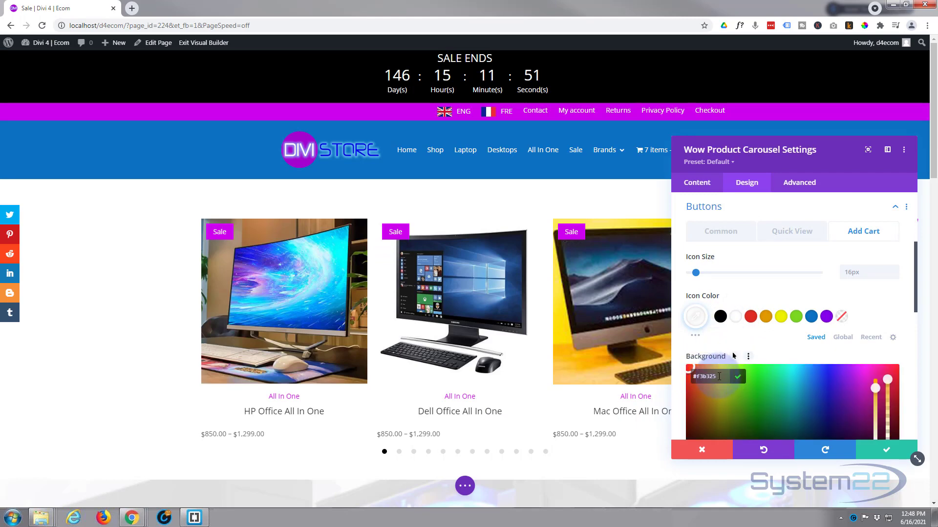
{"action": "type", "text": "CD00ED"}
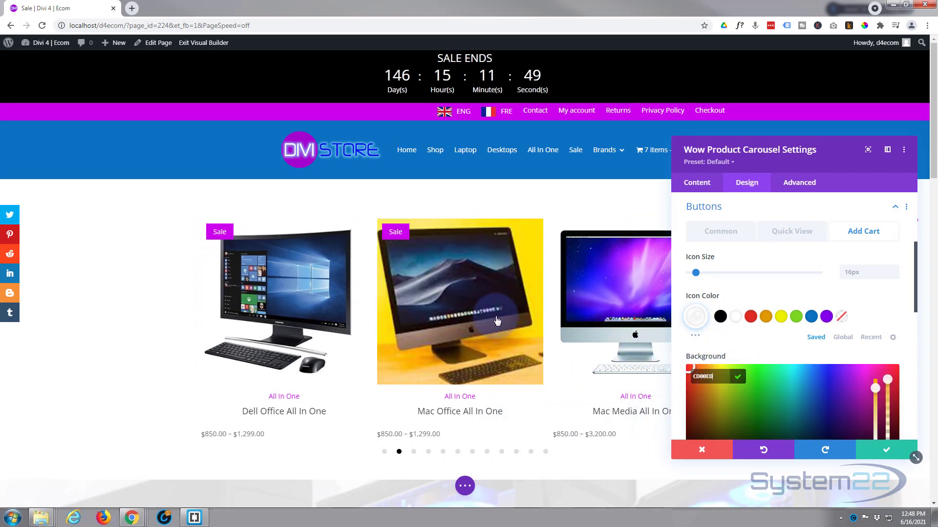
{"action": "key", "text": "Return"}
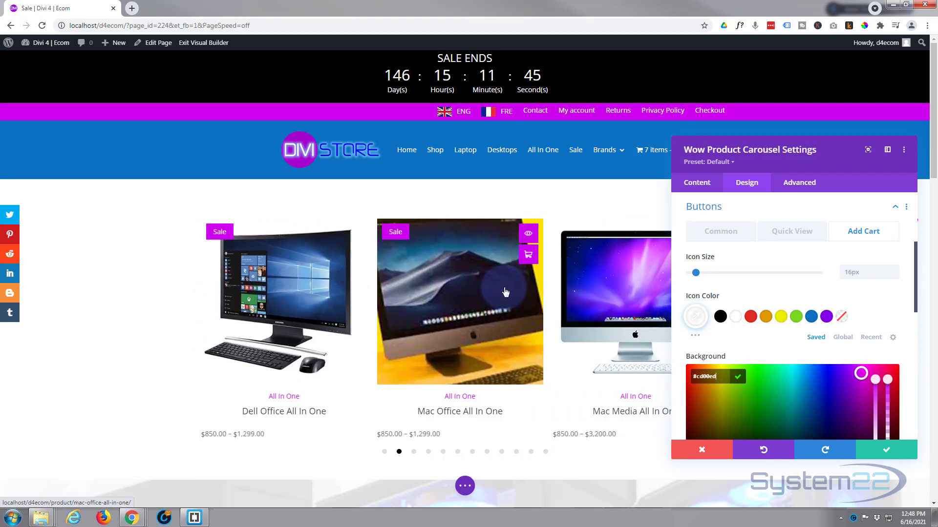
{"action": "scroll", "coordinate": [765, 283], "scroll_direction": "down", "scroll_amount": 5}
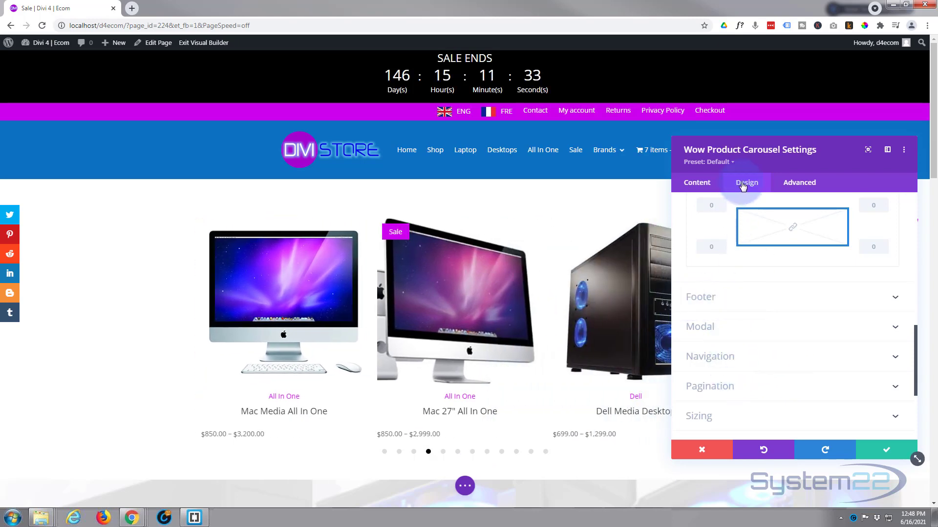
Align the carousel footer contents to Row - Center.
{"action": "left_click", "coordinate": [765, 299]}
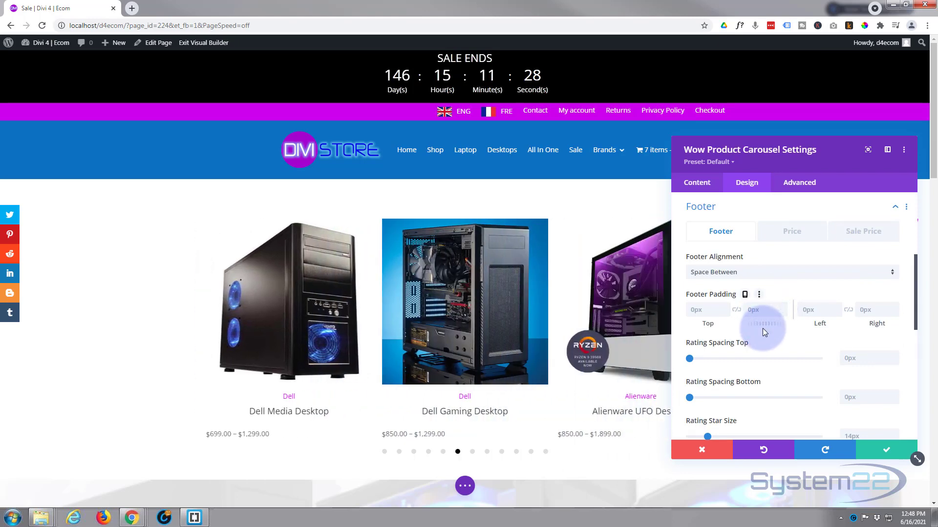
{"action": "left_click", "coordinate": [753, 273]}
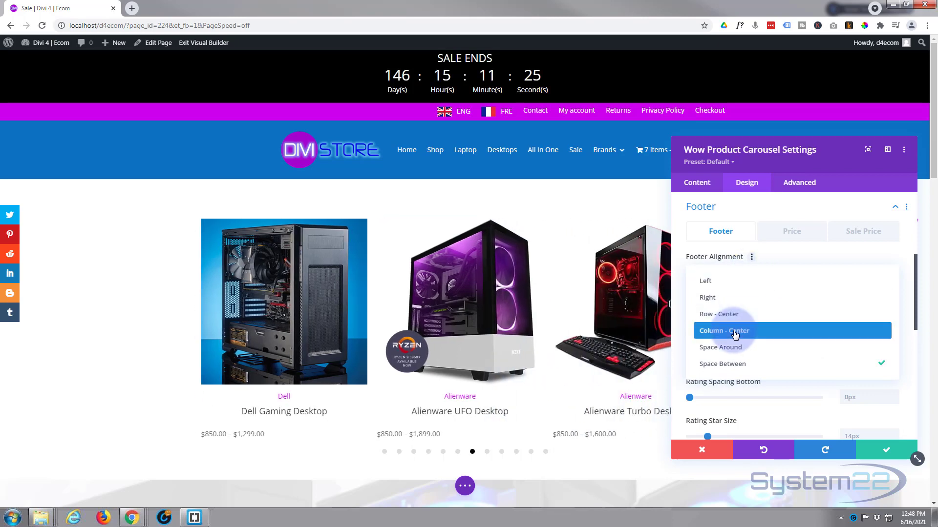
{"action": "left_click", "coordinate": [726, 316]}
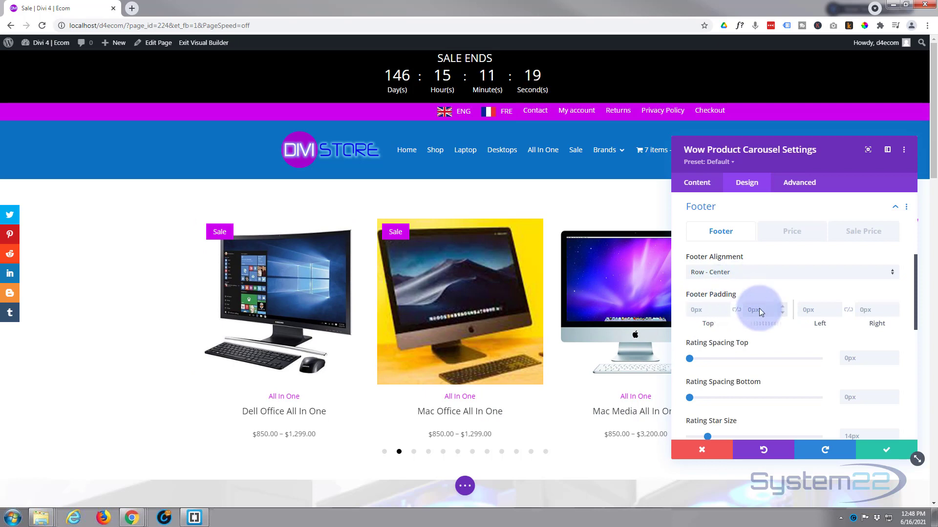
Make the regular price text bold at a 12px text size.
{"action": "left_click", "coordinate": [790, 233]}
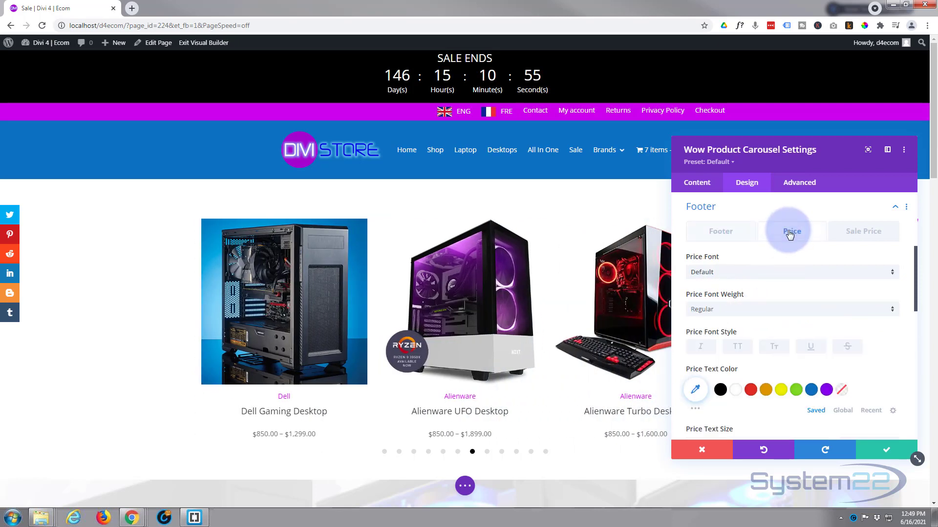
{"action": "left_click", "coordinate": [738, 309]}
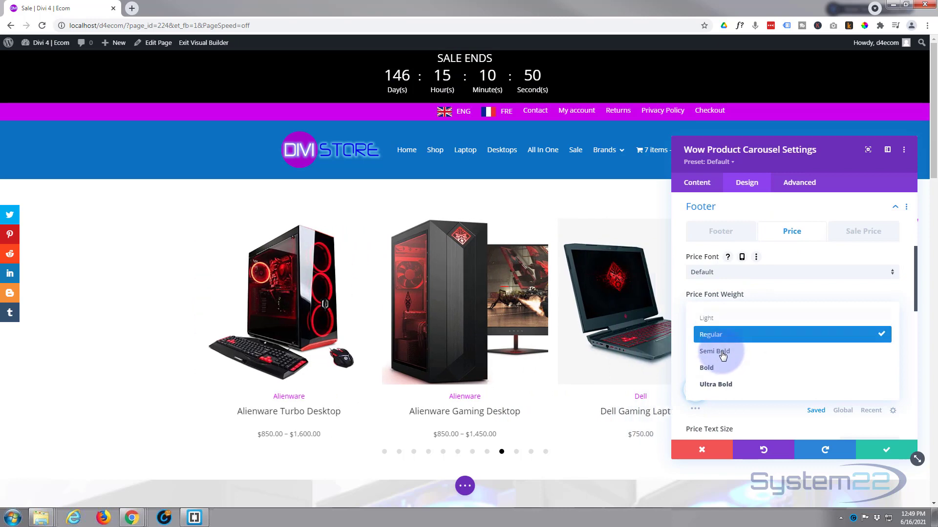
{"action": "left_click", "coordinate": [718, 373]}
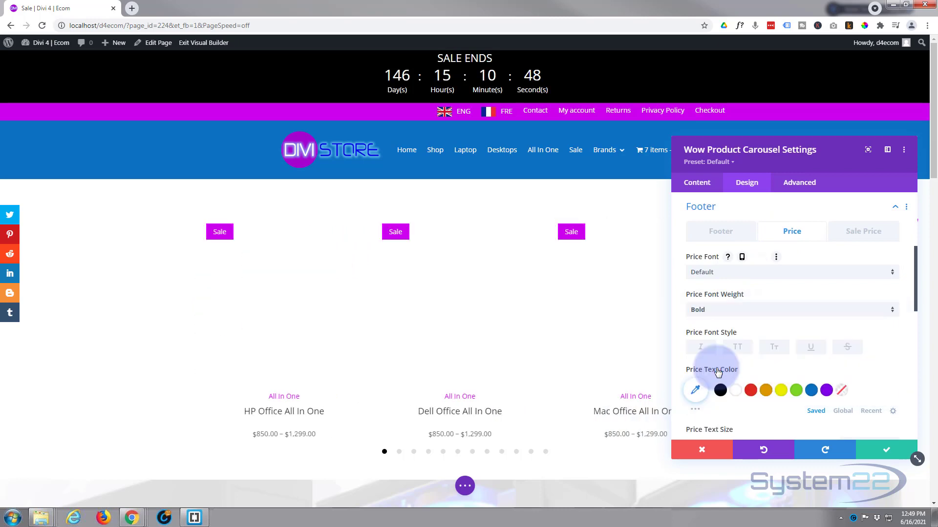
{"action": "left_click", "coordinate": [695, 393]}
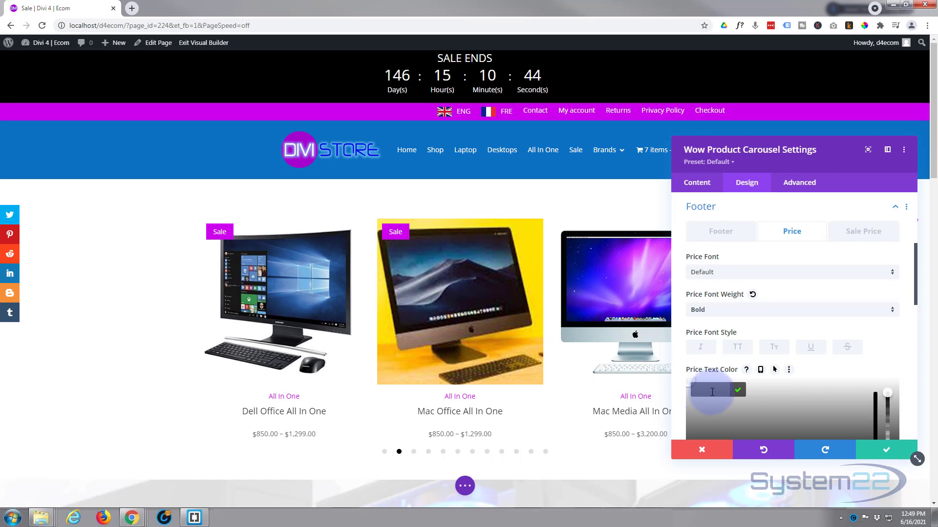
{"action": "left_click", "coordinate": [810, 356]}
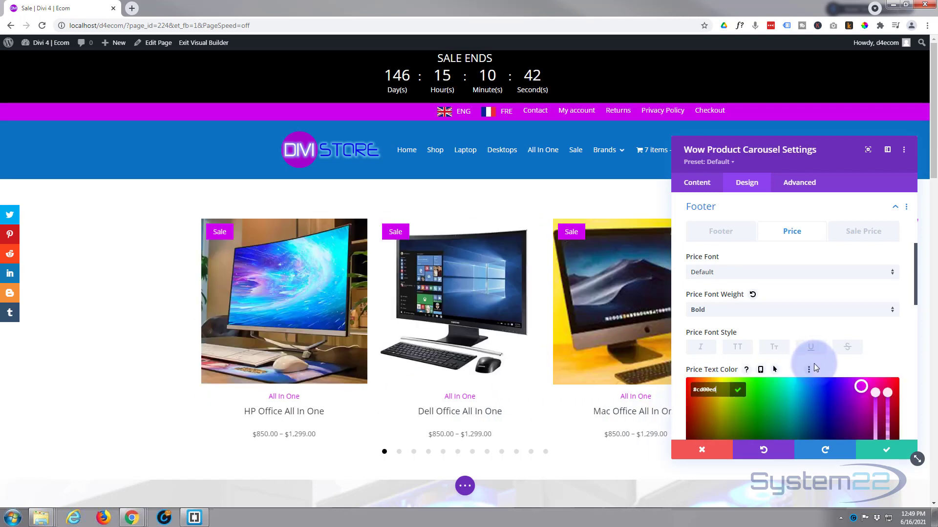
{"action": "scroll", "coordinate": [808, 356], "scroll_direction": "down", "scroll_amount": 3}
{"action": "left_click", "coordinate": [689, 347]}
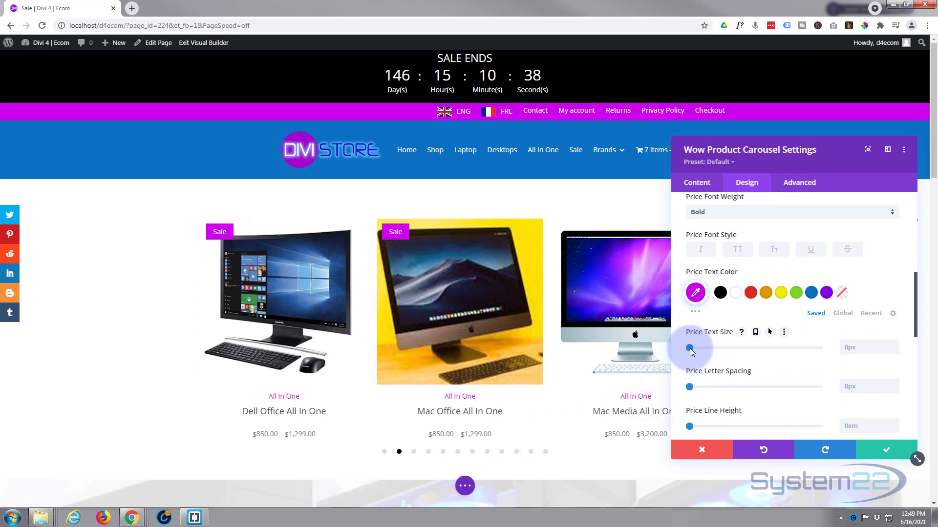
{"action": "left_click_drag", "start_coordinate": [691, 351], "coordinate": [704, 348]}
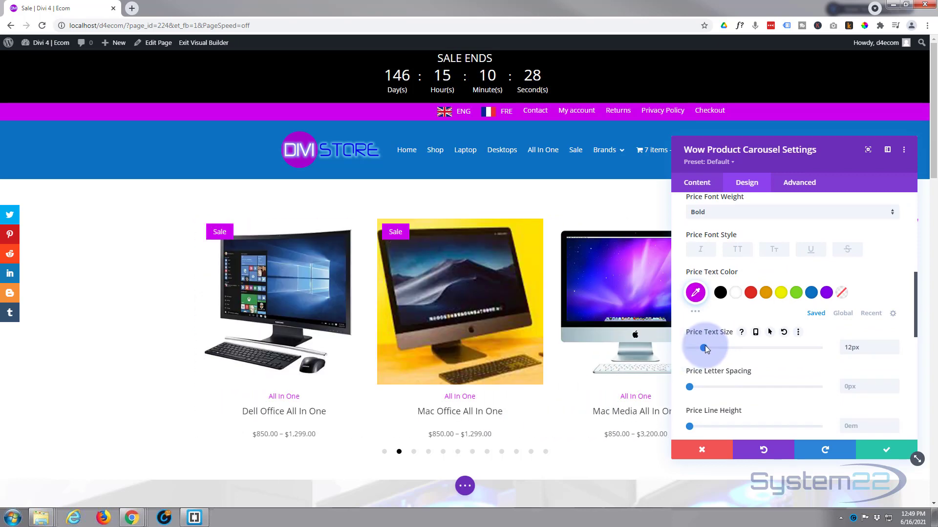
{"action": "scroll", "coordinate": [705, 347], "scroll_direction": "up", "scroll_amount": 3}
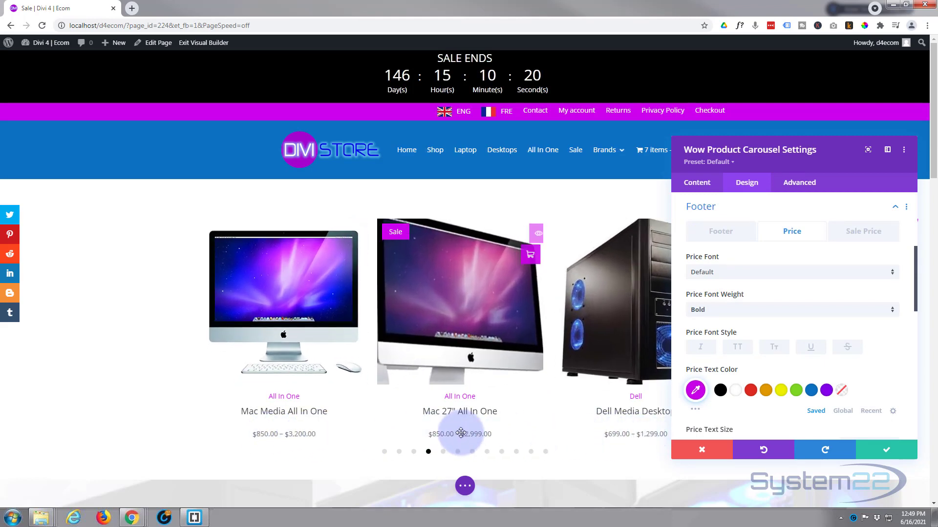
Make the sale prices bold, magenta #cd00ed, and 16px in size.
{"action": "left_click", "coordinate": [868, 233]}
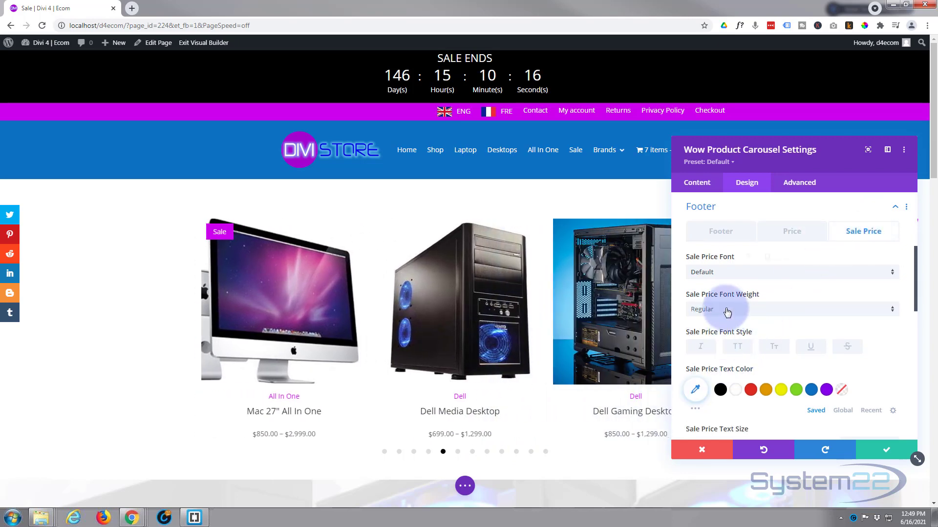
{"action": "left_click", "coordinate": [727, 311]}
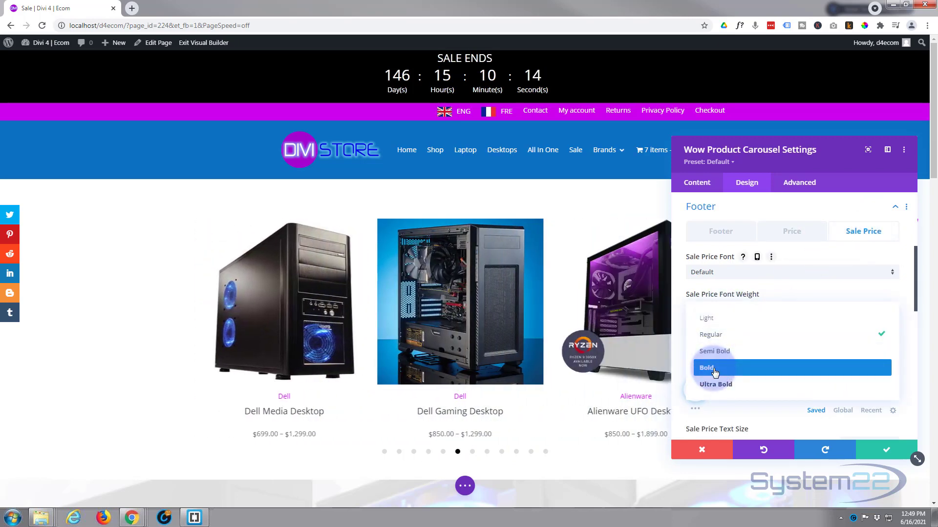
{"action": "left_click", "coordinate": [715, 372]}
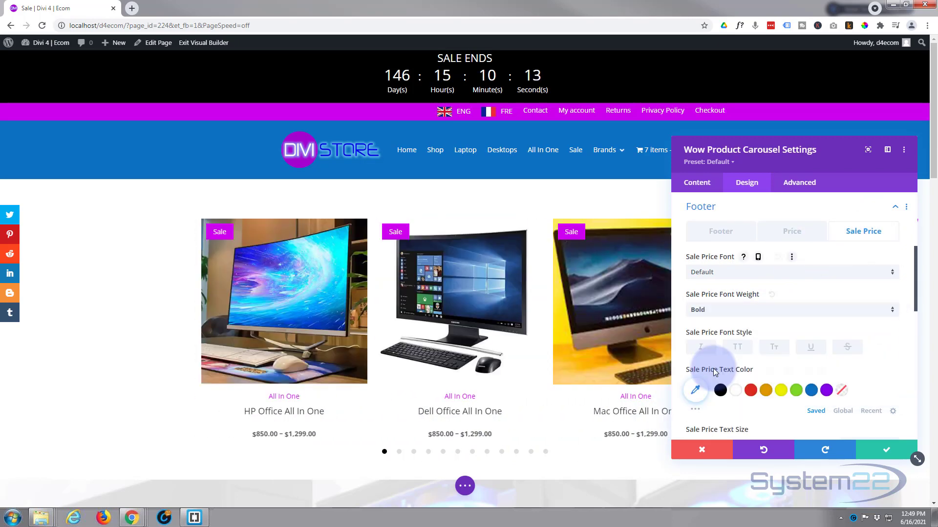
{"action": "left_click", "coordinate": [695, 391]}
{"action": "type", "text": "#cd00ed"}
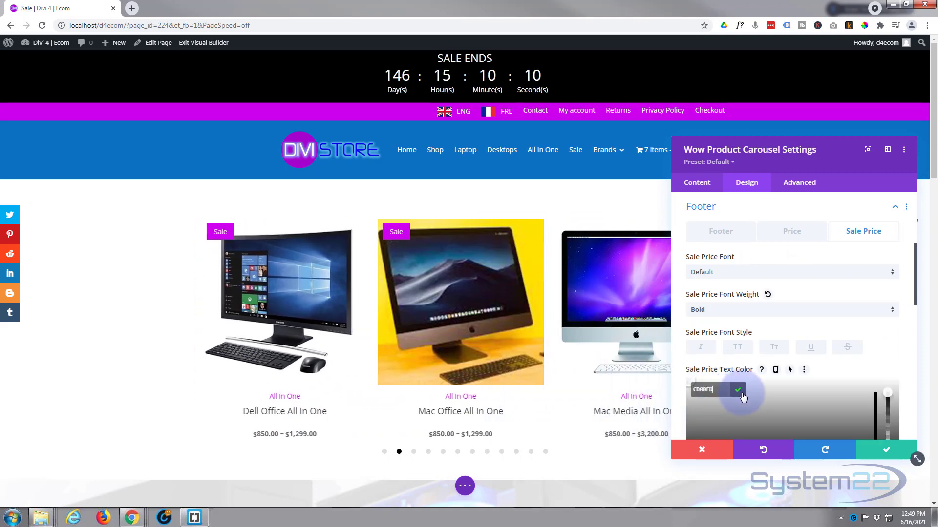
{"action": "scroll", "coordinate": [740, 372], "scroll_direction": "down", "scroll_amount": 3}
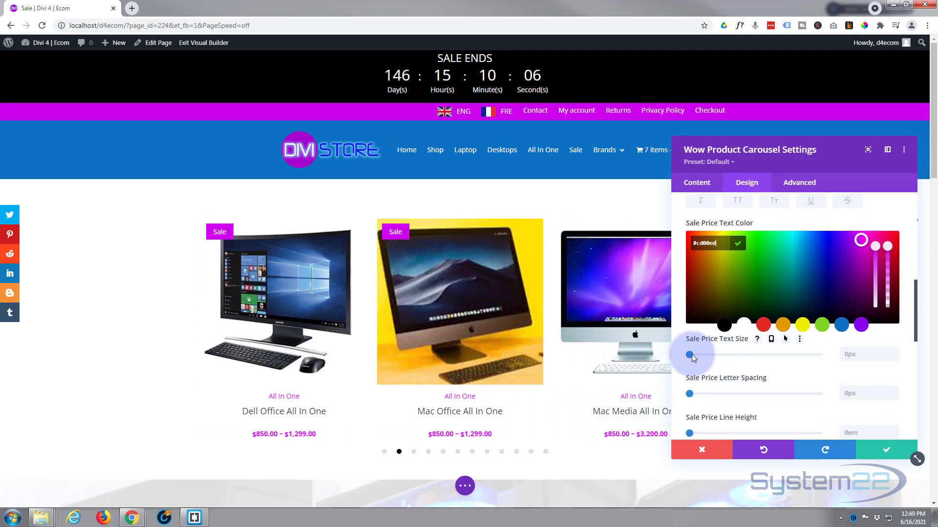
{"action": "left_click_drag", "start_coordinate": [691, 355], "coordinate": [710, 351]}
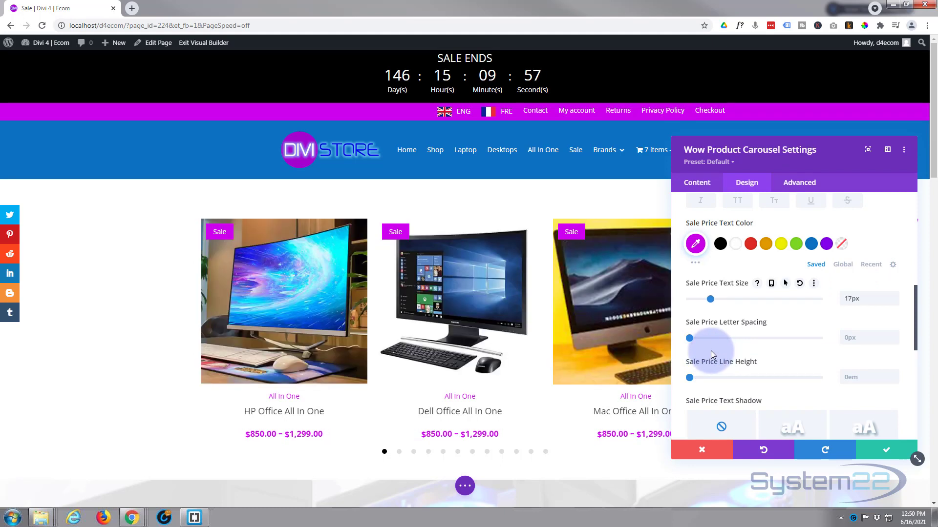
{"action": "left_click", "coordinate": [895, 302]}
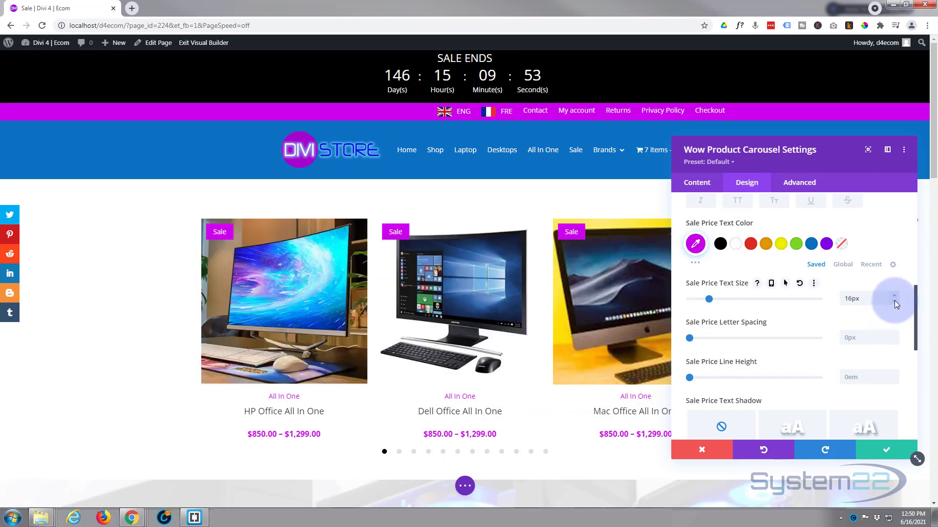
{"action": "scroll", "coordinate": [722, 333], "scroll_direction": "down", "scroll_amount": 3}
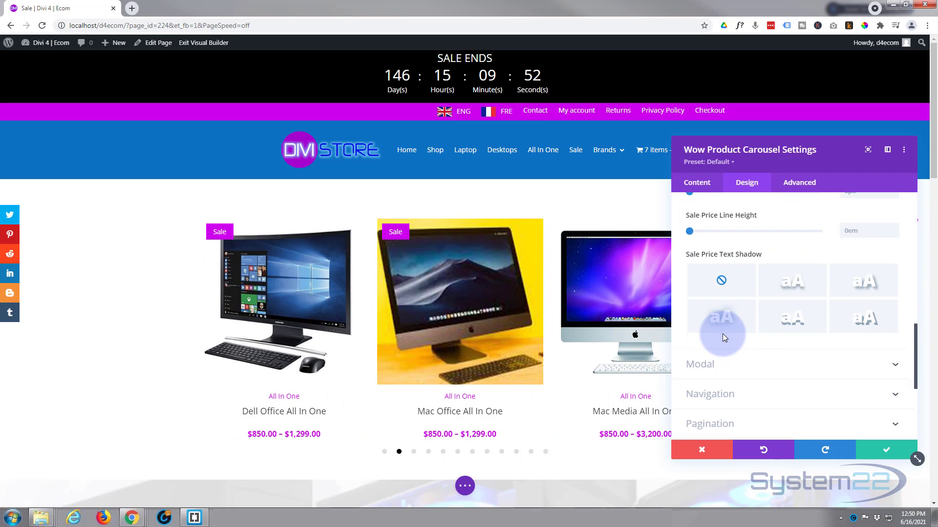
{"action": "scroll", "coordinate": [722, 333], "scroll_direction": "down", "scroll_amount": 1}
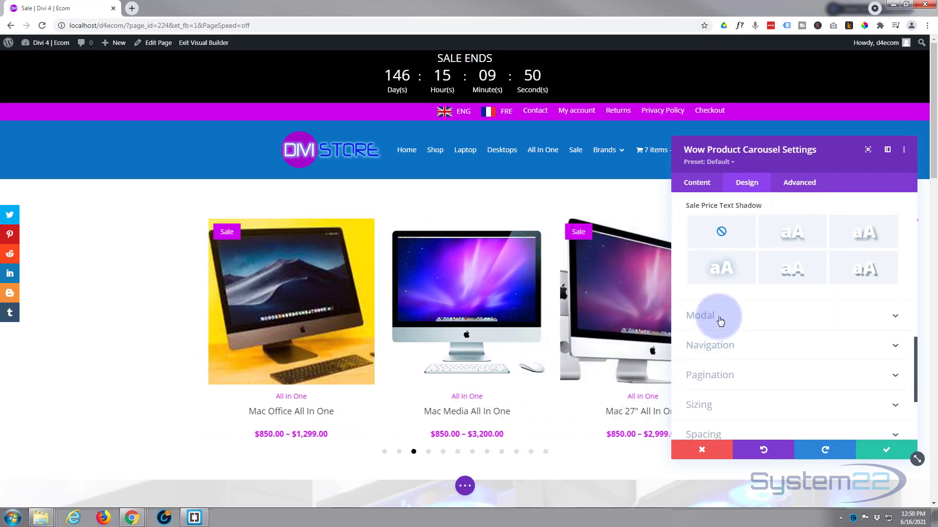
Expand and look over the modal styling options.
{"action": "left_click", "coordinate": [756, 321]}
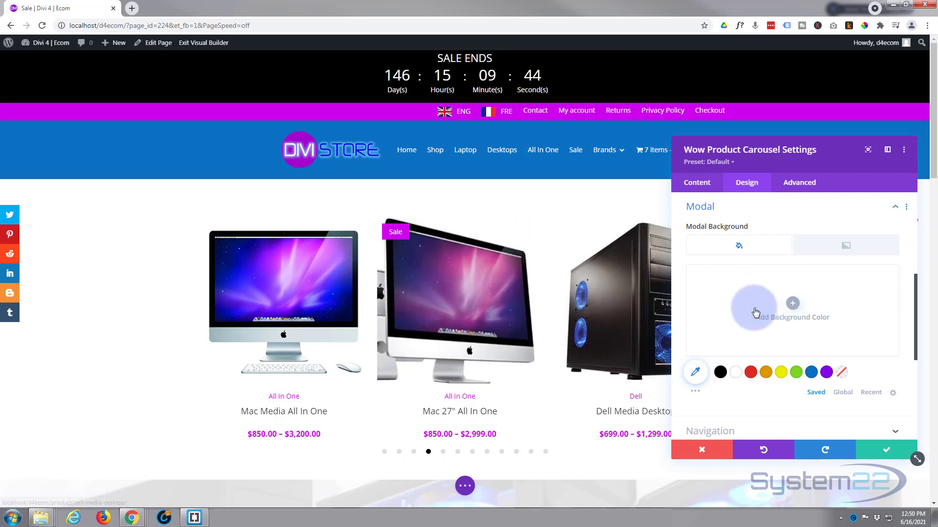
{"action": "scroll", "coordinate": [738, 345], "scroll_direction": "down", "scroll_amount": 3}
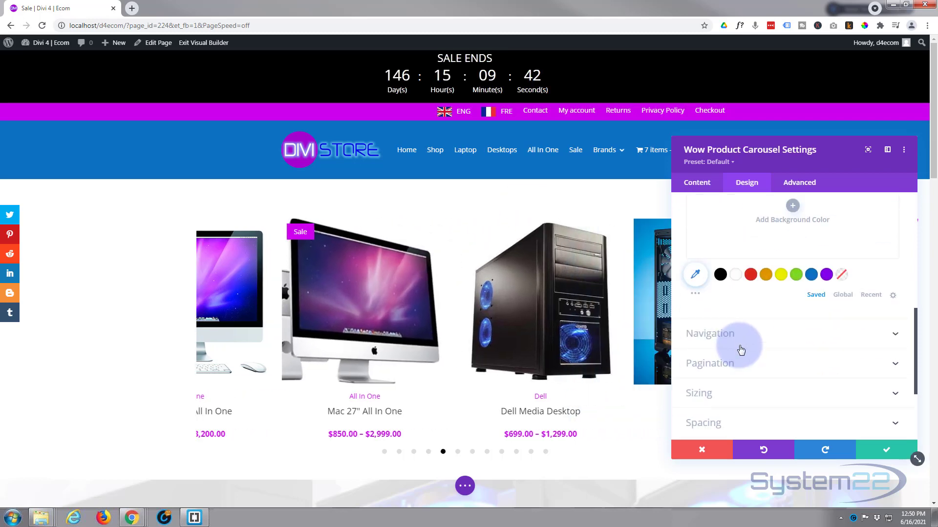
{"action": "scroll", "coordinate": [742, 347], "scroll_direction": "up", "scroll_amount": 3}
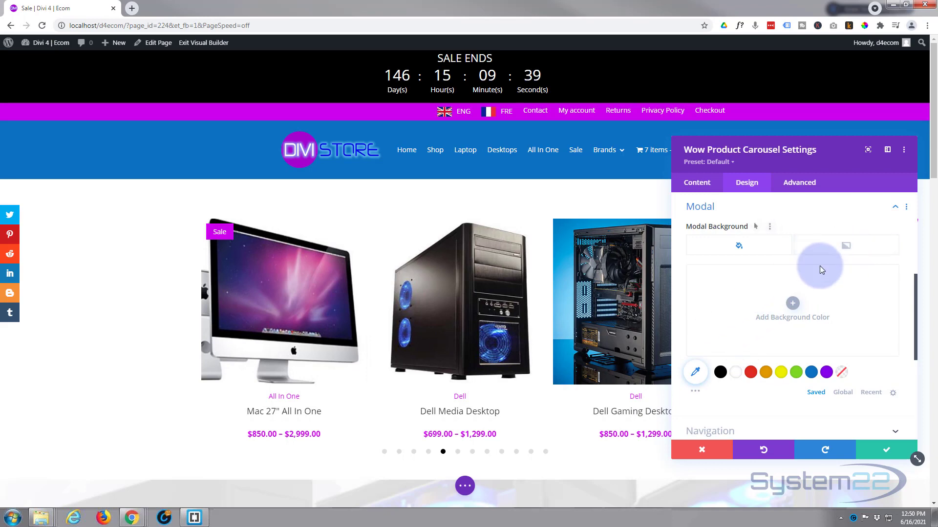
{"action": "scroll", "coordinate": [765, 304], "scroll_direction": "down", "scroll_amount": 2}
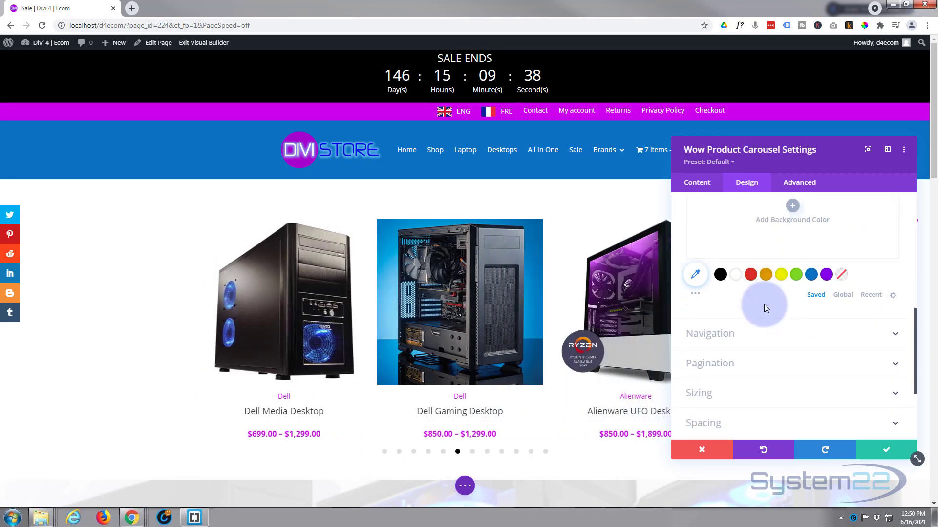
{"action": "scroll", "coordinate": [764, 304], "scroll_direction": "down", "scroll_amount": 1}
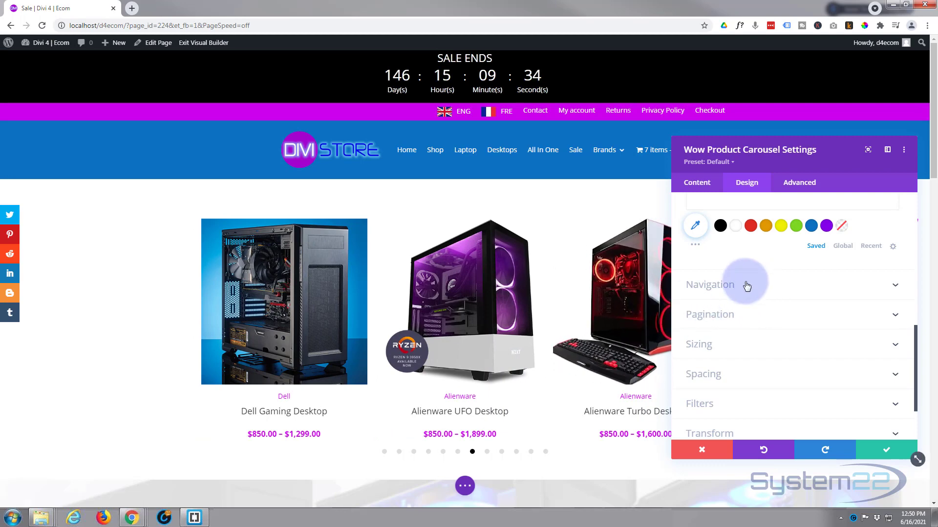
Colour the pagination dots #cd00ed with a white active dot, then save the carousel settings.
{"action": "left_click", "coordinate": [744, 321]}
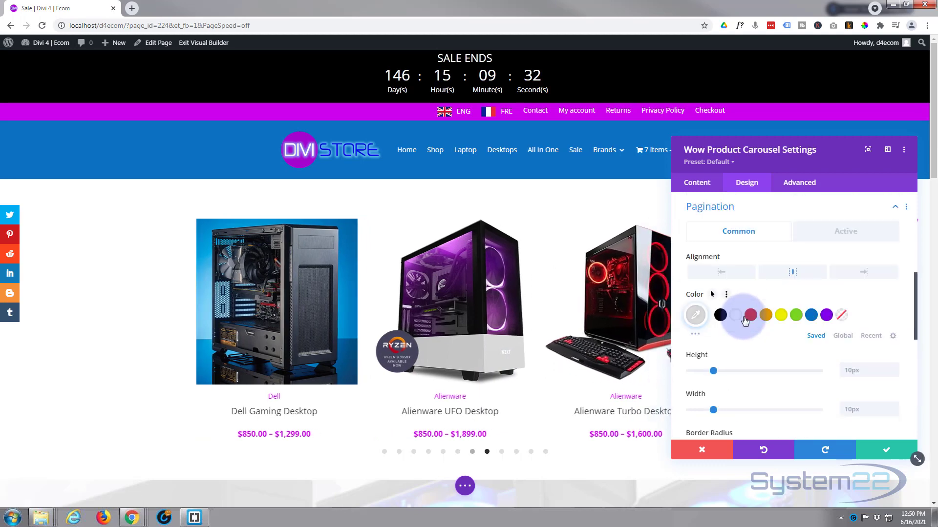
{"action": "left_click", "coordinate": [696, 316]}
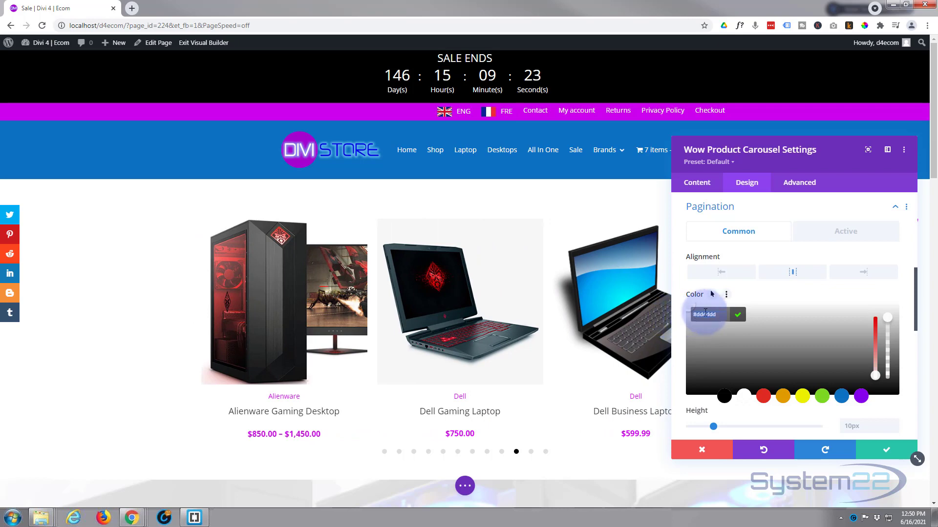
{"action": "type", "text": "CD00ED"}
{"action": "left_click", "coordinate": [737, 316]}
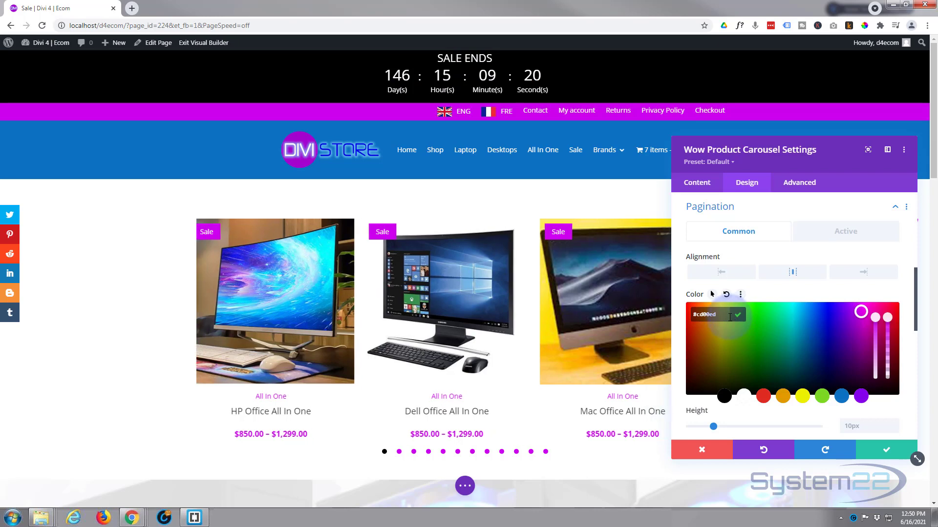
{"action": "left_click", "coordinate": [846, 233]}
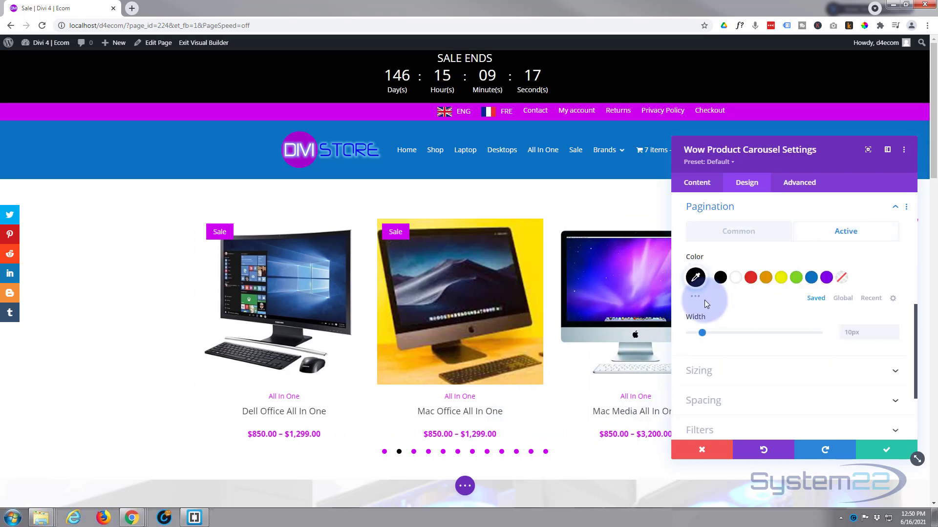
{"action": "left_click", "coordinate": [736, 280]}
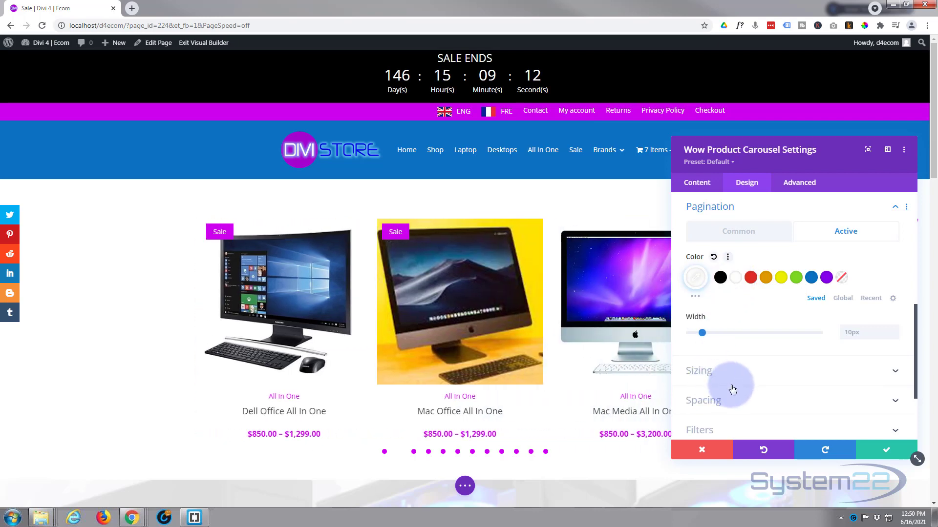
{"action": "scroll", "coordinate": [753, 355], "scroll_direction": "down", "scroll_amount": 2}
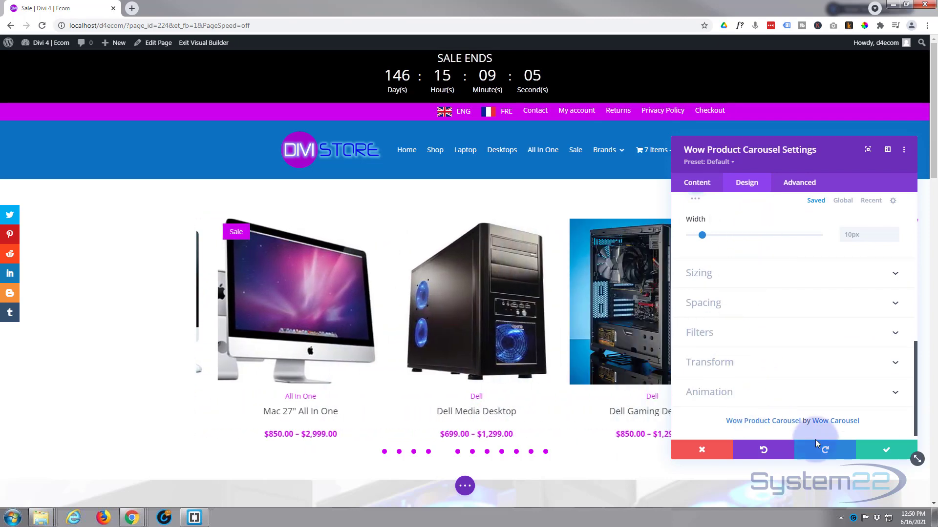
{"action": "left_click", "coordinate": [874, 455]}
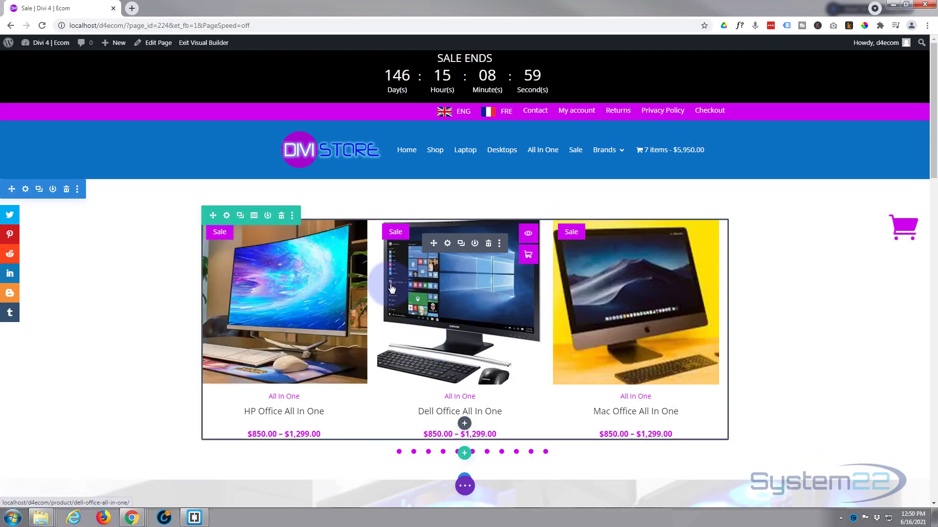
Set the carousel row's Width and Max Width both to 100% under Sizing.
{"action": "left_click", "coordinate": [226, 217]}
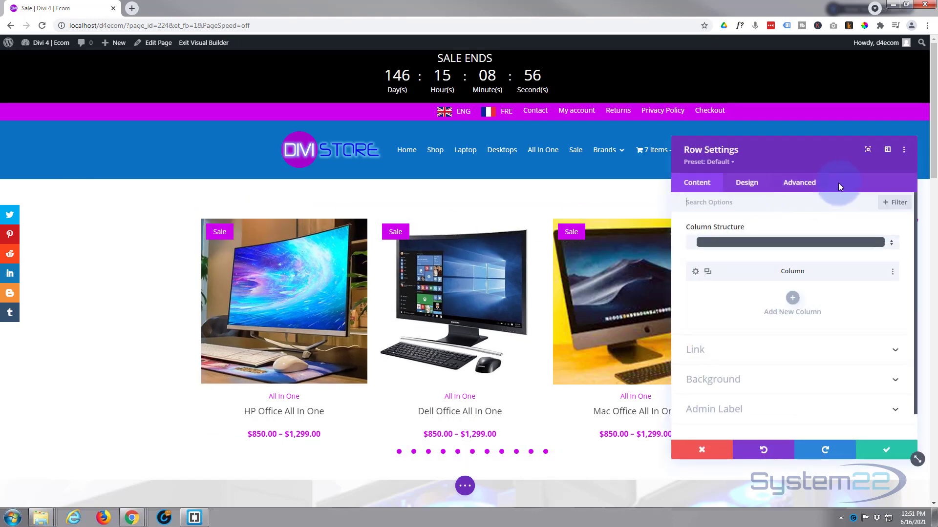
{"action": "left_click", "coordinate": [749, 188]}
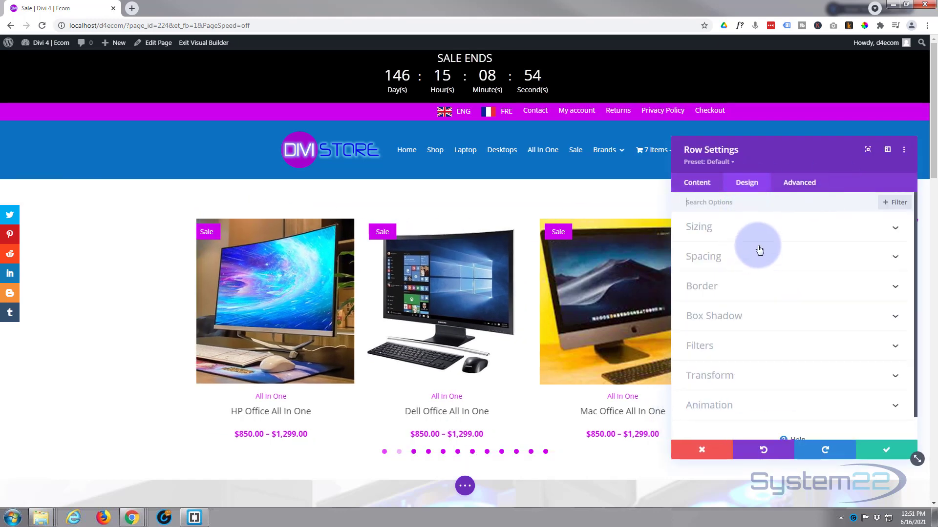
{"action": "left_click", "coordinate": [760, 229]}
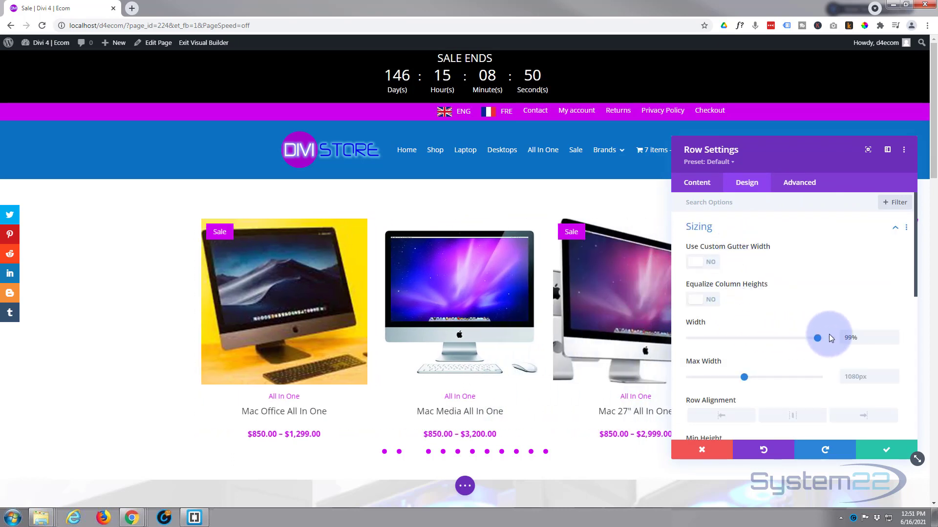
{"action": "mouse_move", "coordinate": [828, 334]}
{"action": "left_mouse_down"}
{"action": "mouse_move", "coordinate": [837, 331]}
{"action": "mouse_move", "coordinate": [833, 342]}
{"action": "left_mouse_up"}
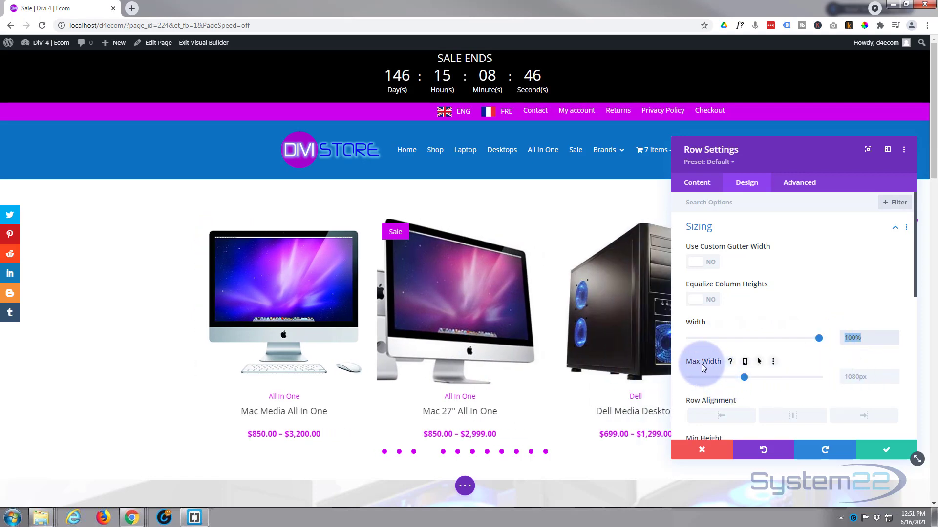
{"action": "left_click", "coordinate": [856, 376]}
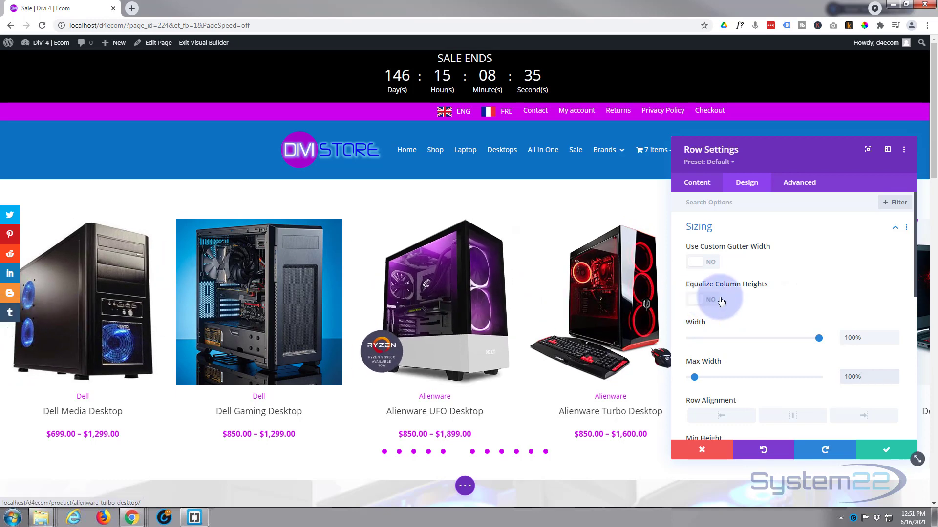
{"action": "left_click", "coordinate": [765, 230]}
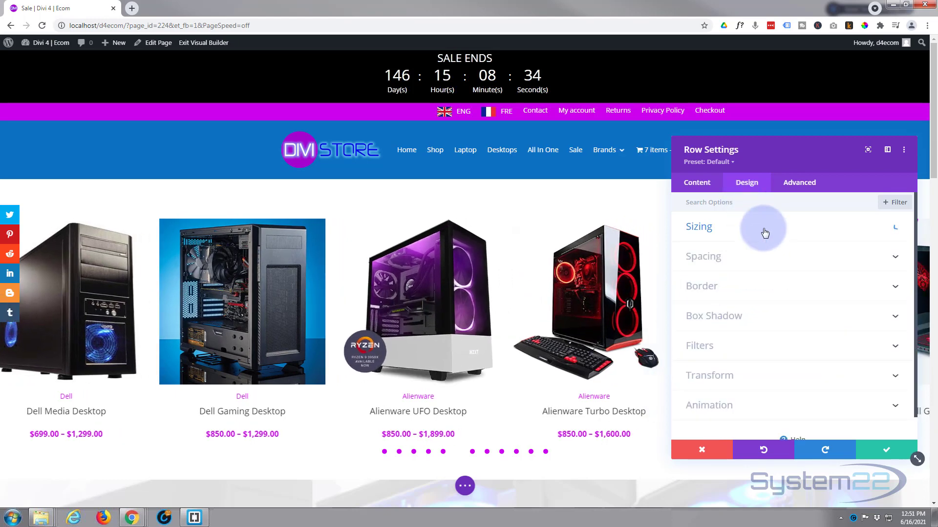
Set the row's left and right padding to 50px and save the row settings.
{"action": "left_click", "coordinate": [749, 264]}
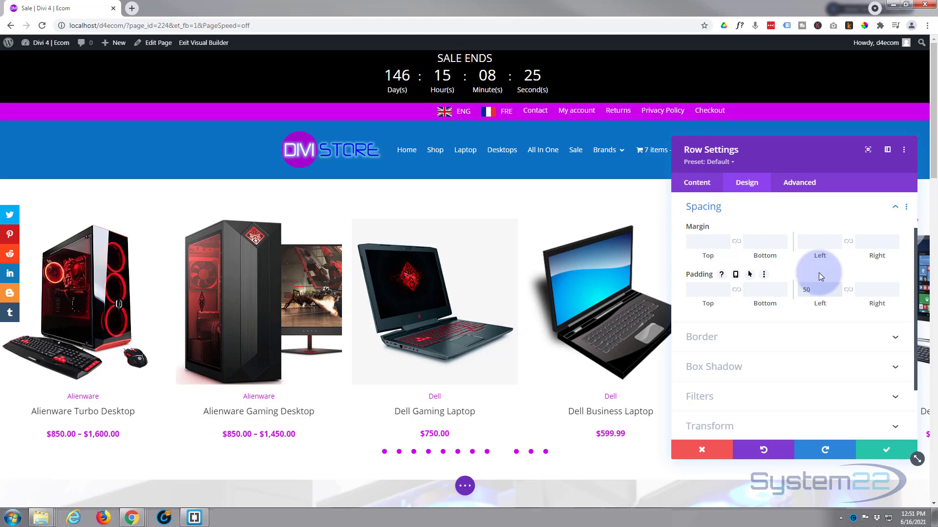
{"action": "left_click_drag", "start_coordinate": [820, 289], "coordinate": [848, 292]}
{"action": "left_click", "coordinate": [847, 291]}
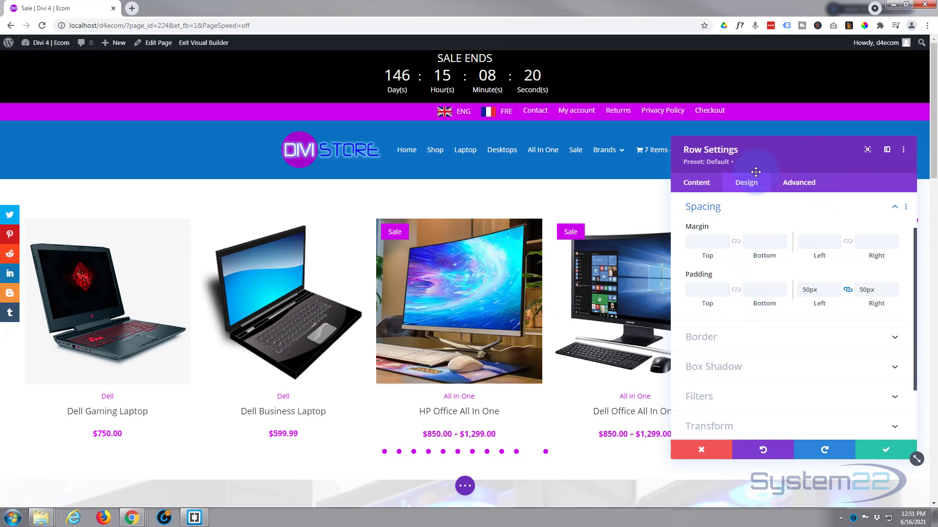
{"action": "left_click_drag", "start_coordinate": [814, 181], "coordinate": [702, 185]}
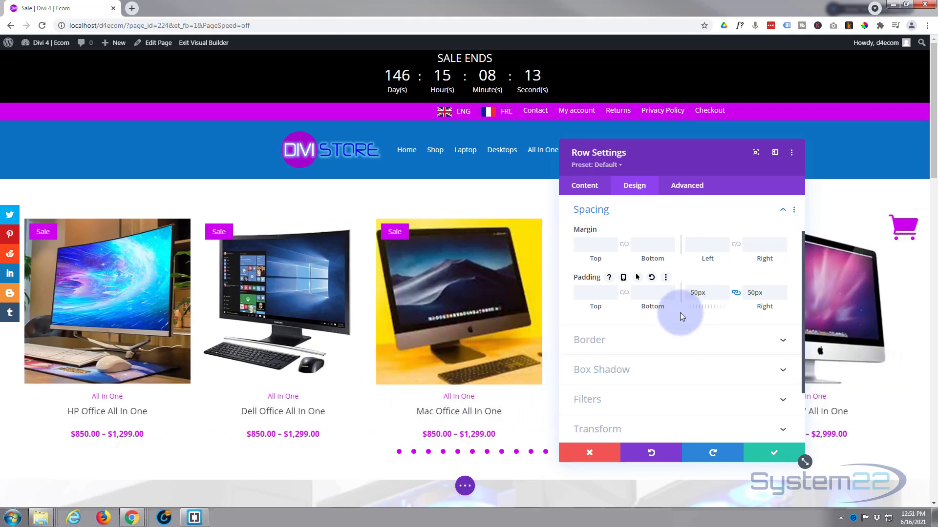
{"action": "left_click", "coordinate": [765, 457]}
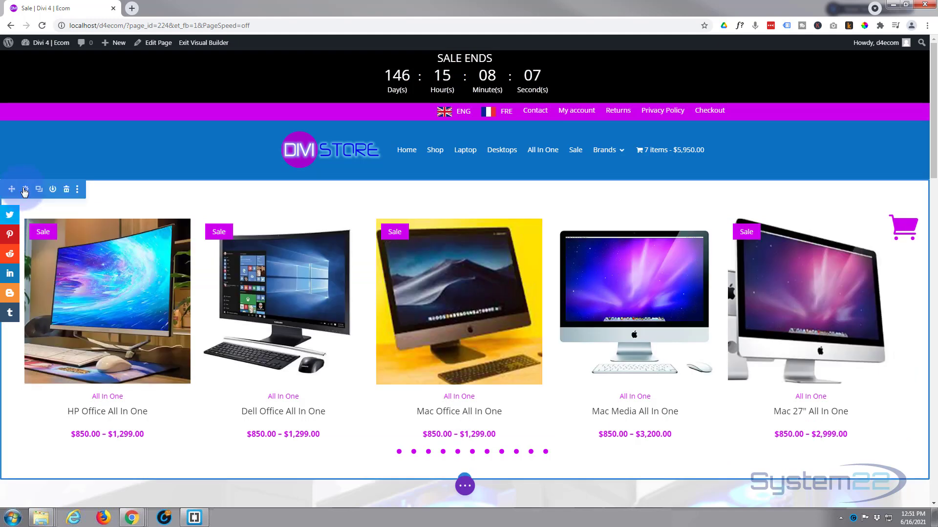
Give the carousel's section a linear 180deg gradient background ending in black, and save it.
{"action": "left_click", "coordinate": [25, 191]}
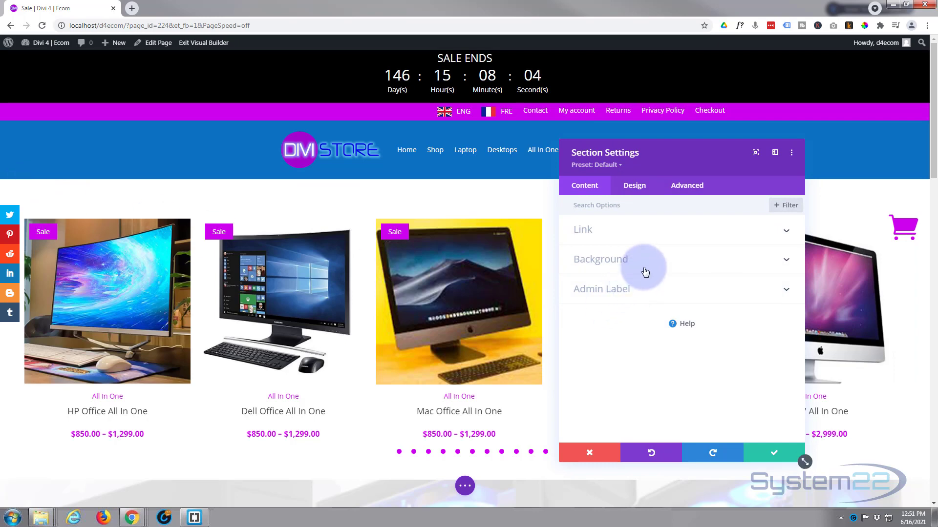
{"action": "left_click", "coordinate": [644, 272]}
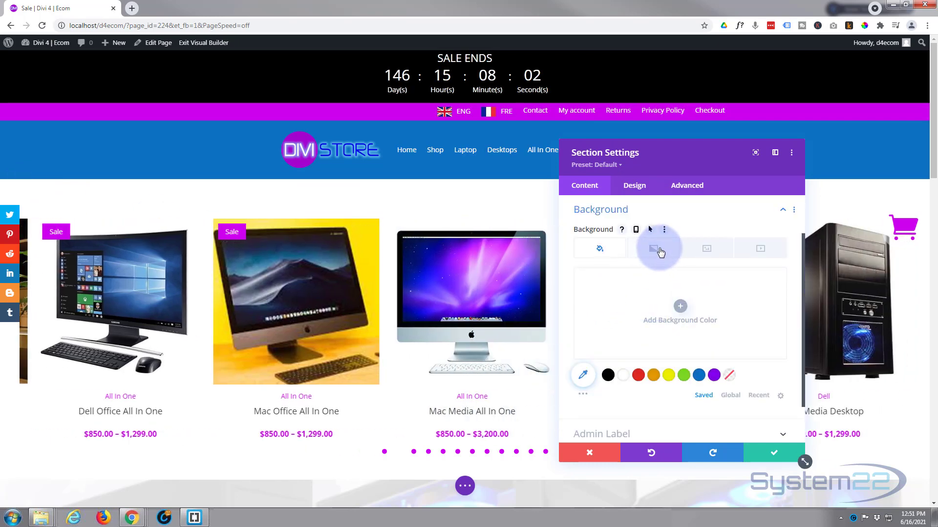
{"action": "left_click", "coordinate": [653, 249]}
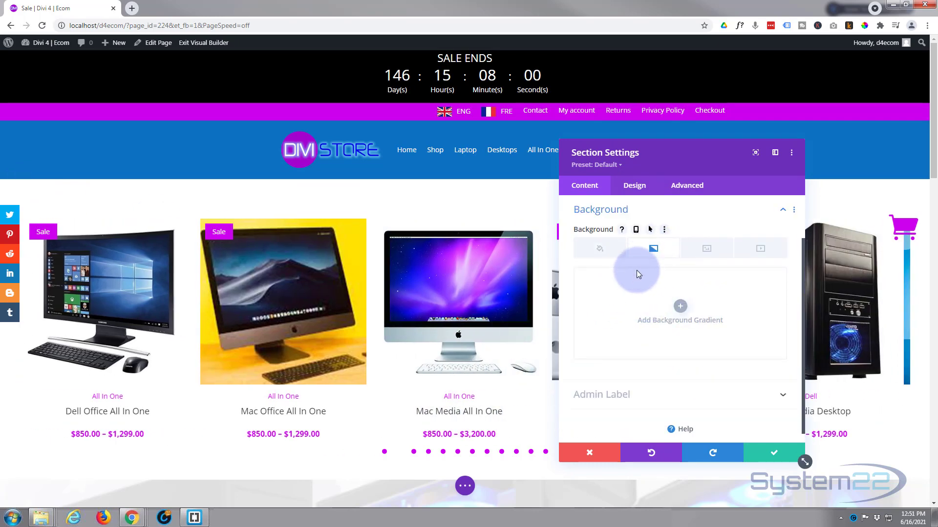
{"action": "left_click", "coordinate": [675, 307]}
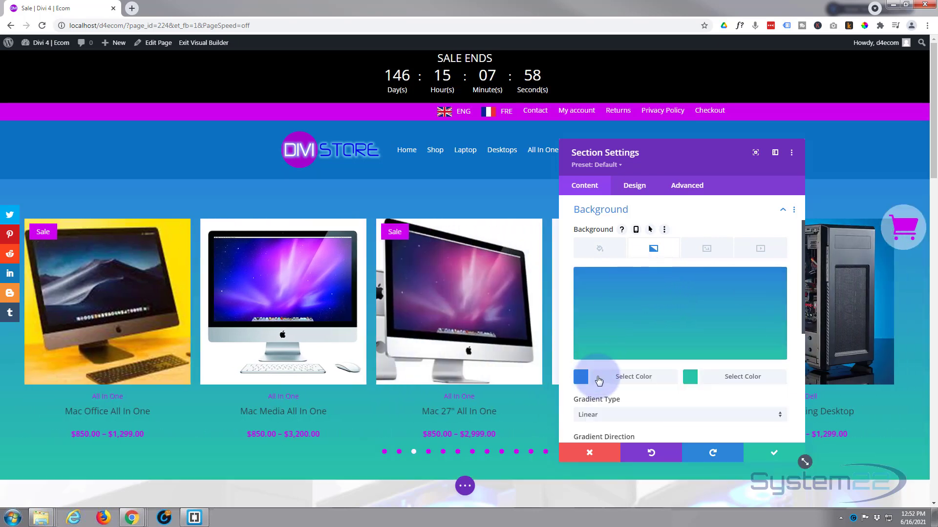
{"action": "scroll", "coordinate": [664, 329], "scroll_direction": "down", "scroll_amount": 2}
{"action": "left_click", "coordinate": [732, 279]}
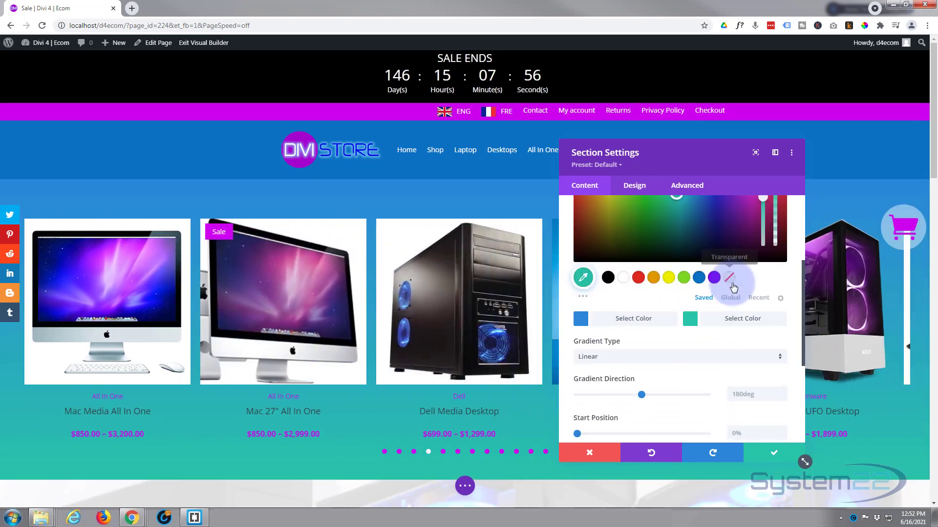
{"action": "left_click", "coordinate": [713, 324]}
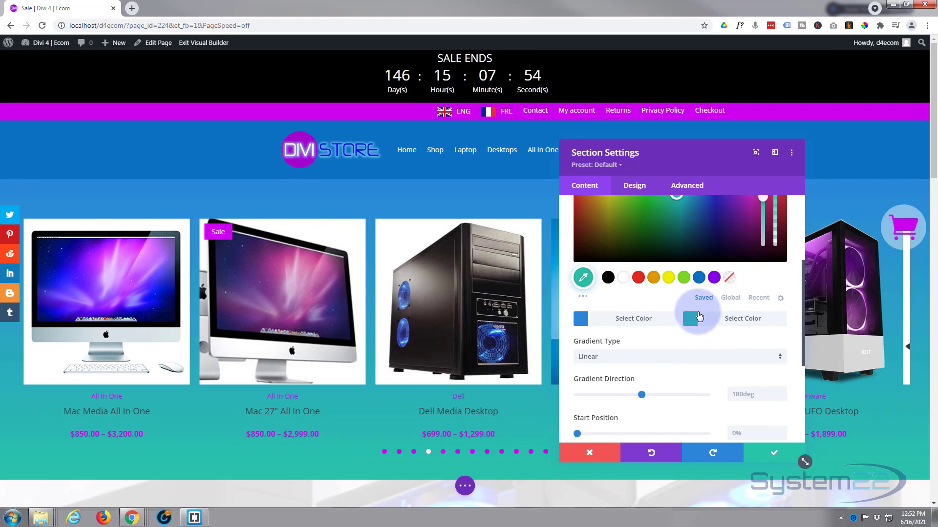
{"action": "left_click", "coordinate": [608, 277]}
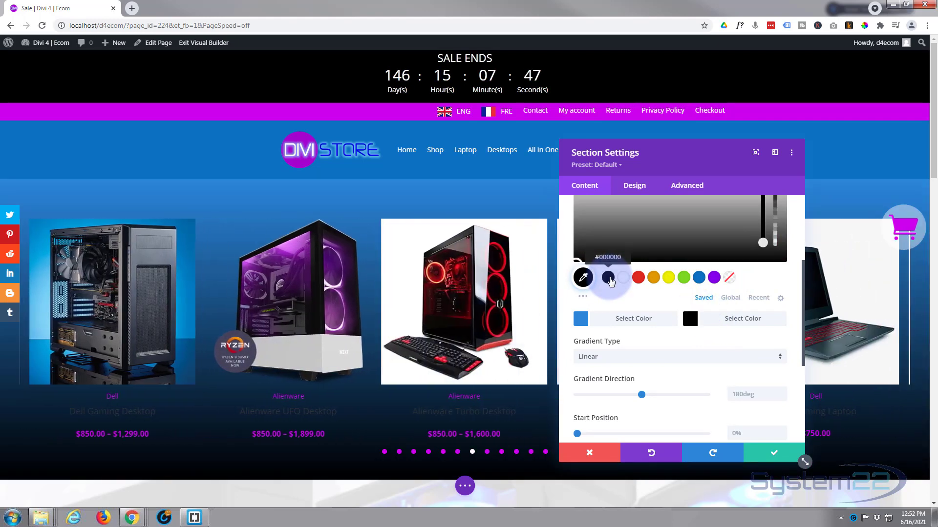
{"action": "left_click", "coordinate": [426, 418]}
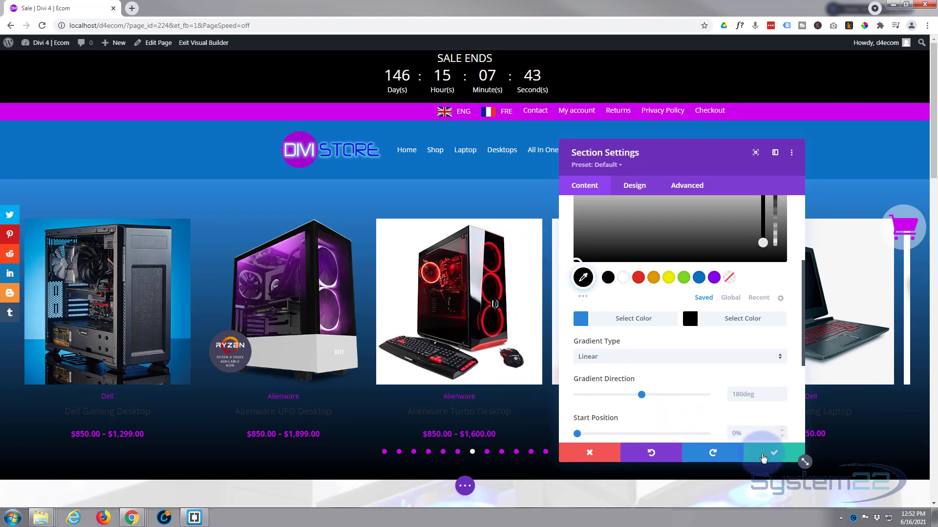
{"action": "left_click", "coordinate": [770, 456]}
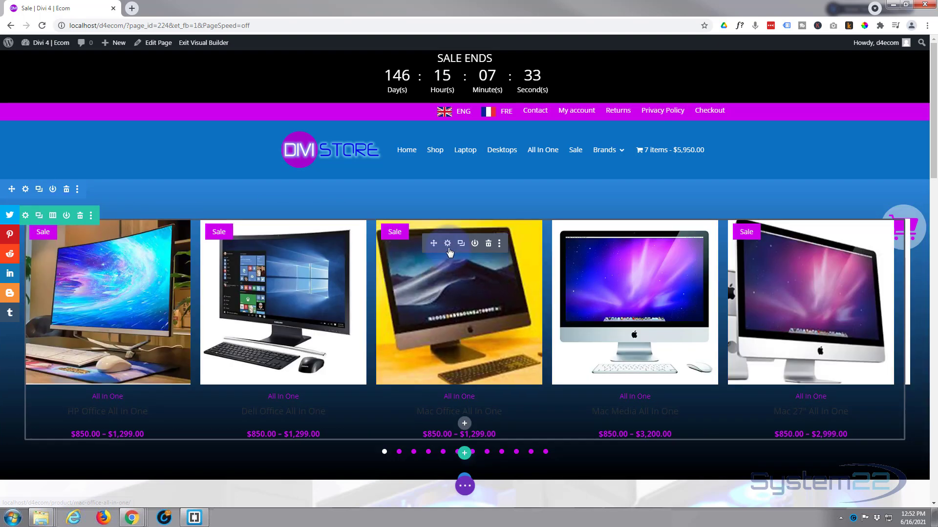
Set the Wow Product Carousel's Title Text Color to white and save the module settings.
{"action": "left_click", "coordinate": [447, 244]}
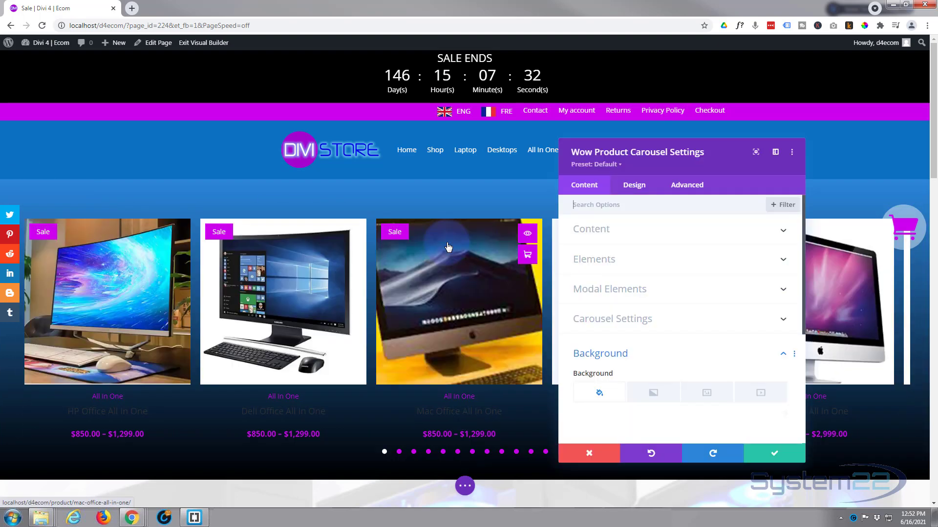
{"action": "left_click", "coordinate": [633, 192]}
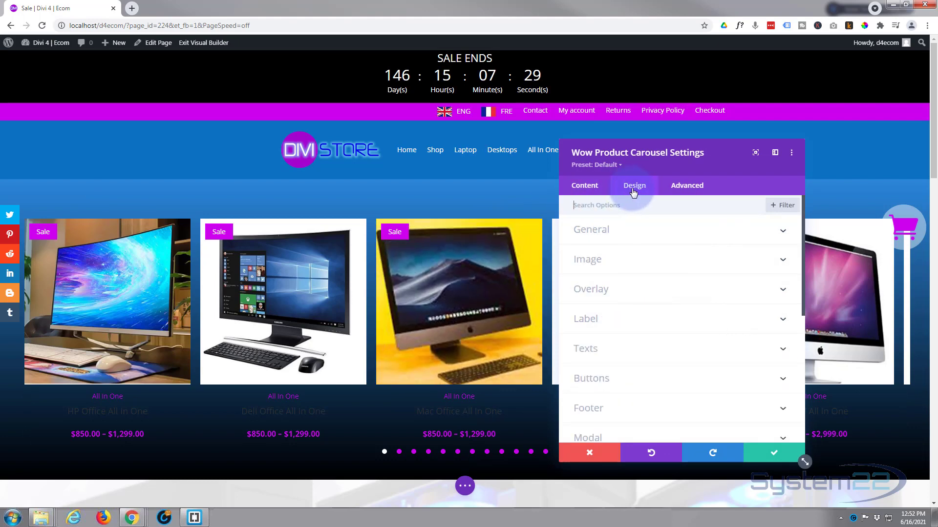
{"action": "left_click", "coordinate": [669, 354]}
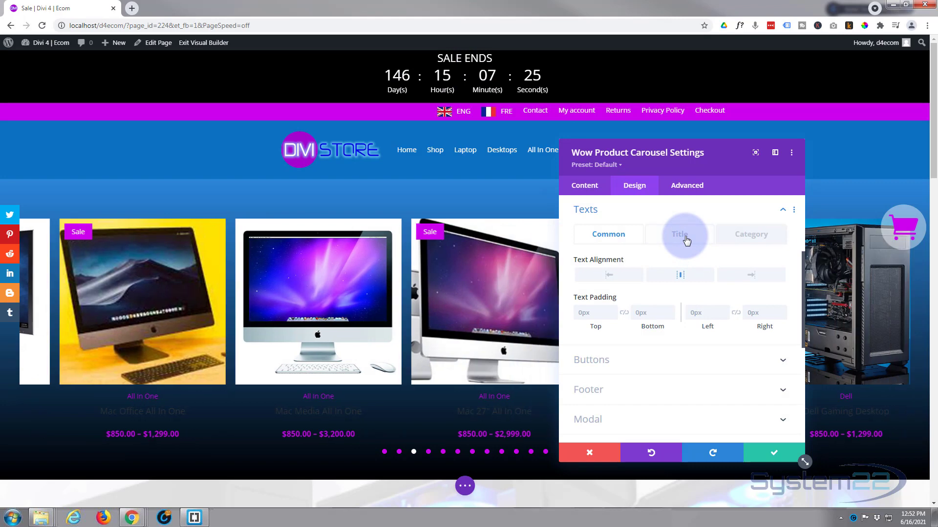
{"action": "left_click", "coordinate": [686, 239]}
{"action": "scroll", "coordinate": [671, 288], "scroll_direction": "down", "scroll_amount": 3}
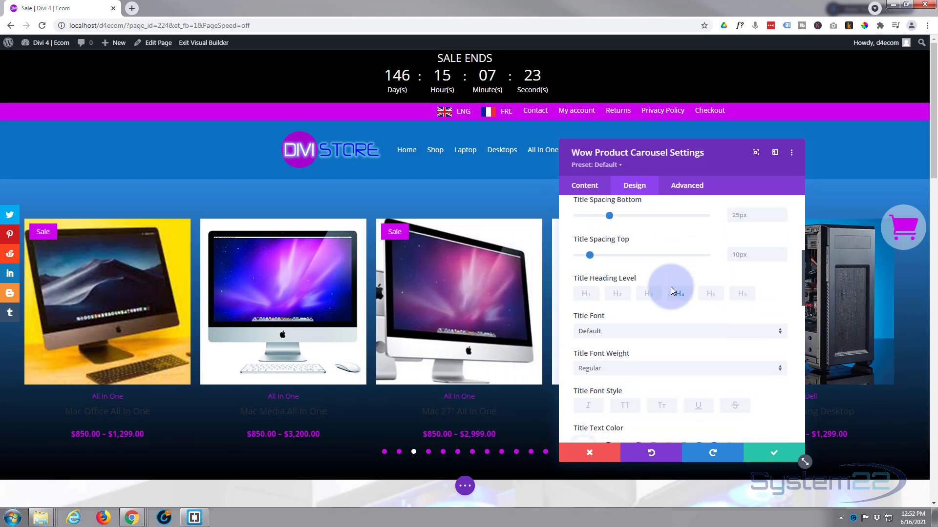
{"action": "scroll", "coordinate": [669, 291], "scroll_direction": "down", "scroll_amount": 3}
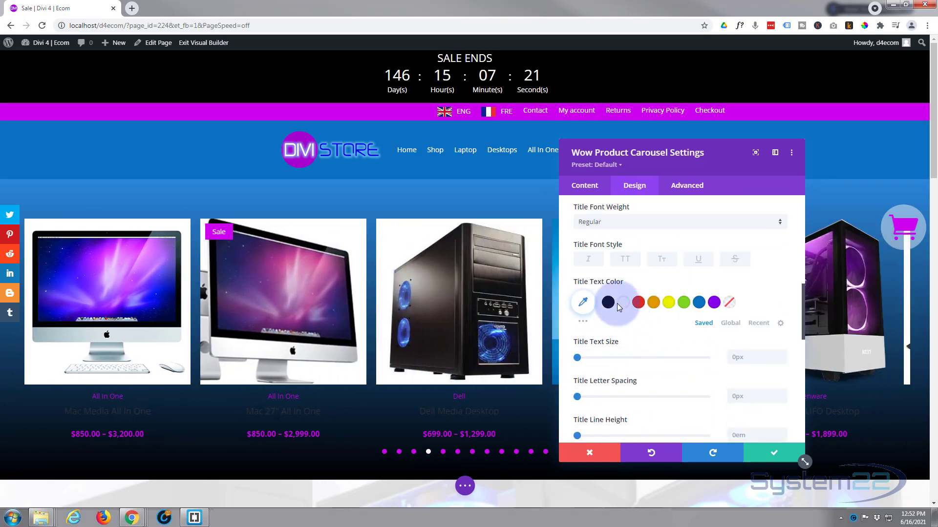
{"action": "left_click", "coordinate": [623, 303]}
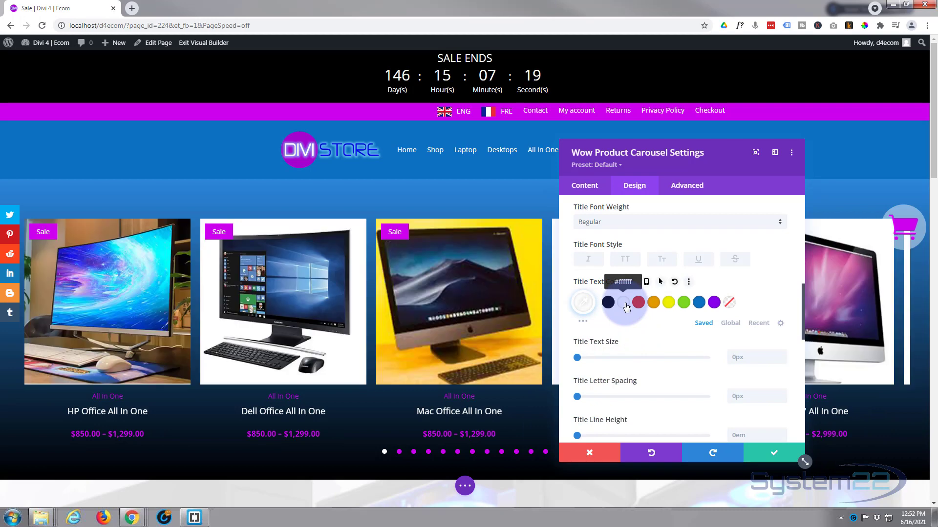
{"action": "left_click", "coordinate": [770, 454]}
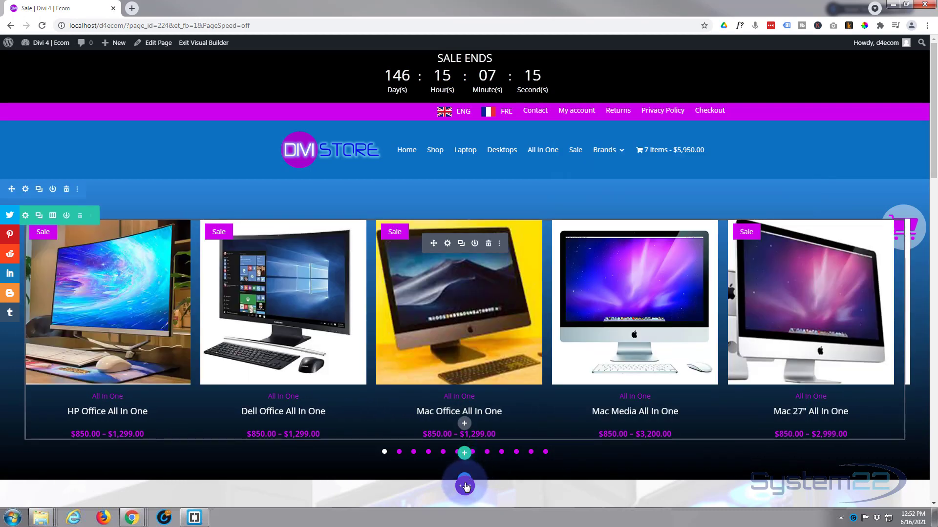
Save the Sale page as a draft.
{"action": "left_click", "coordinate": [467, 486]}
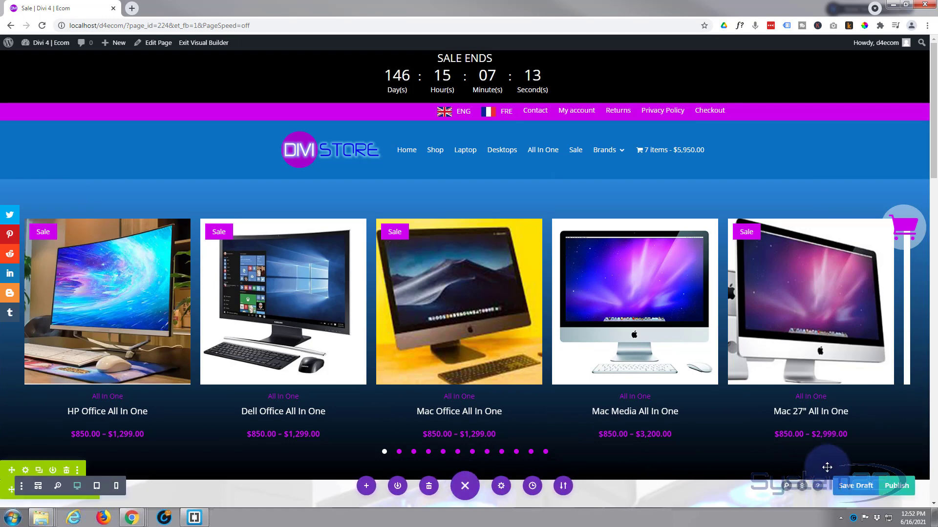
{"action": "left_click", "coordinate": [850, 487]}
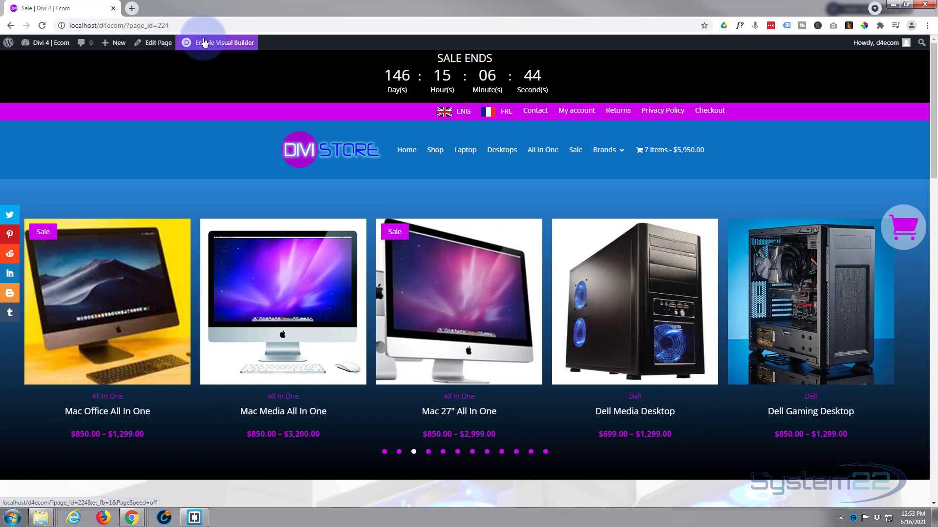
Preview Dell Media Desktop in quick view from the live carousel, then close it.
{"action": "mouse_move", "coordinate": [458, 259]}
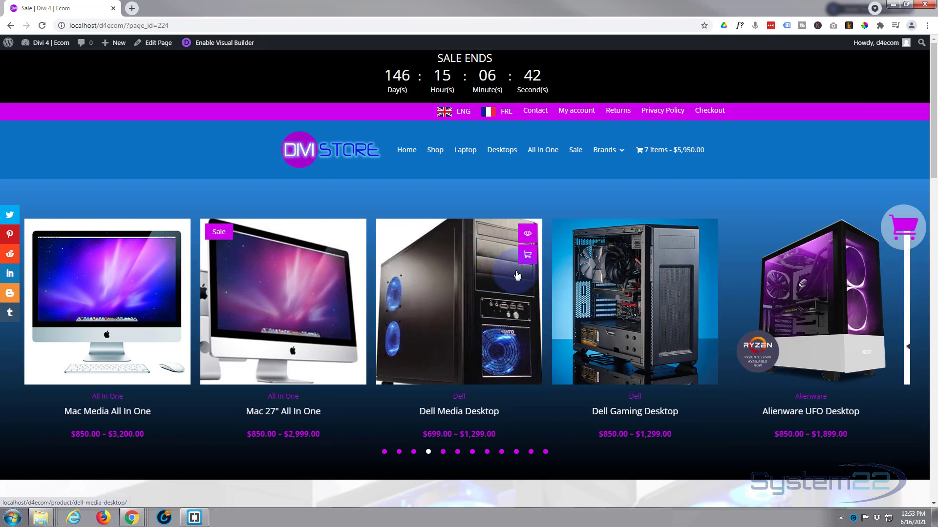
{"action": "left_click", "coordinate": [527, 236]}
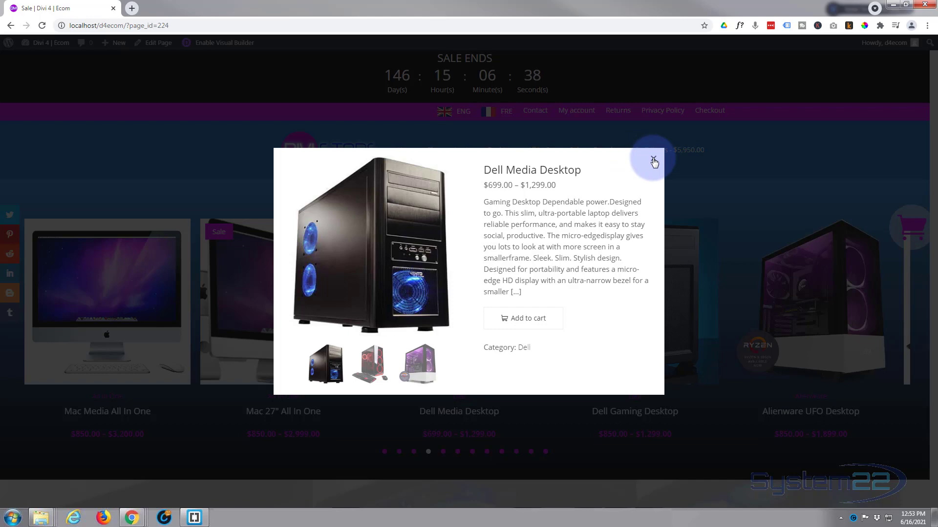
{"action": "left_click", "coordinate": [654, 162]}
Add Dell Gaming Desktop to the cart, bringing it to 8 items, $6,800.00.
{"action": "mouse_move", "coordinate": [485, 259]}
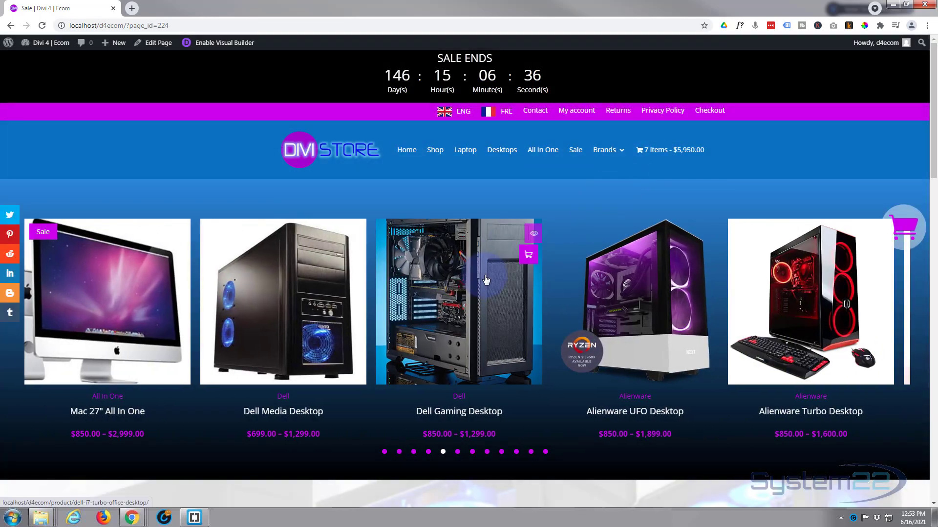
{"action": "left_click", "coordinate": [527, 255]}
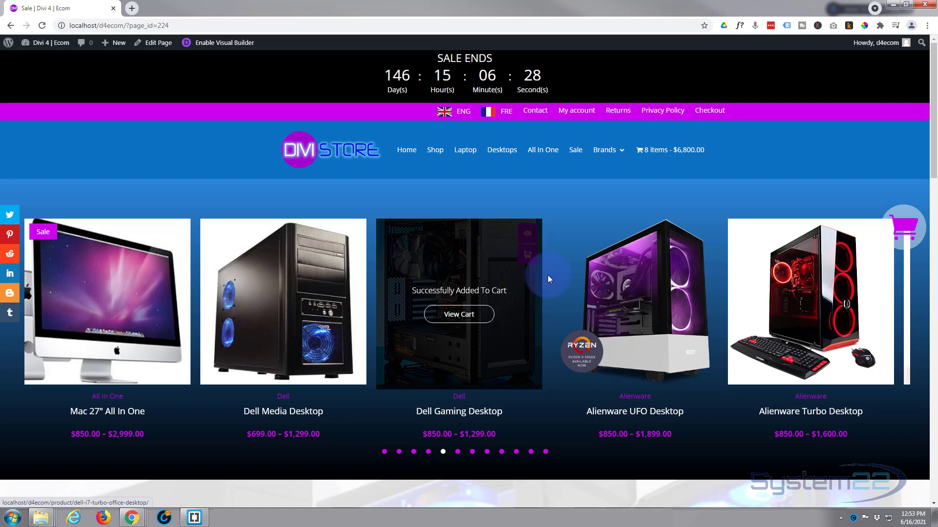
{"action": "mouse_move", "coordinate": [558, 263]}
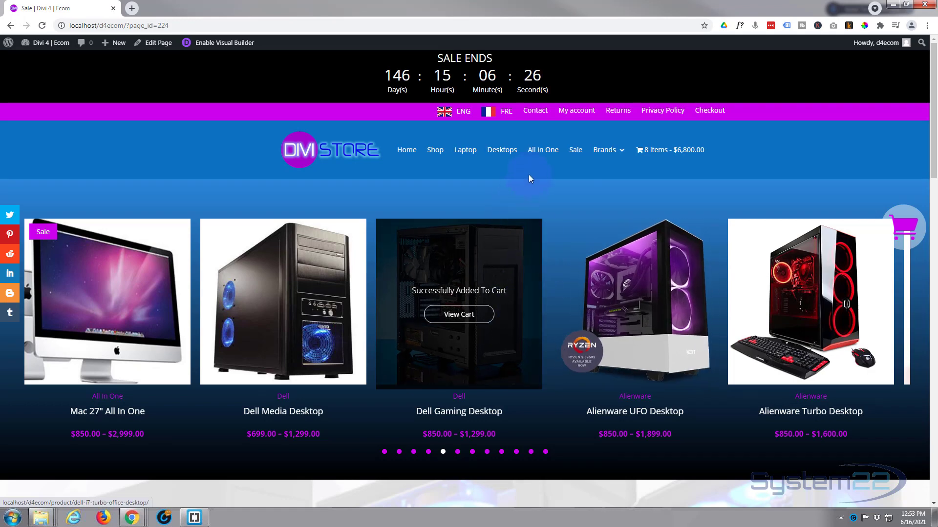